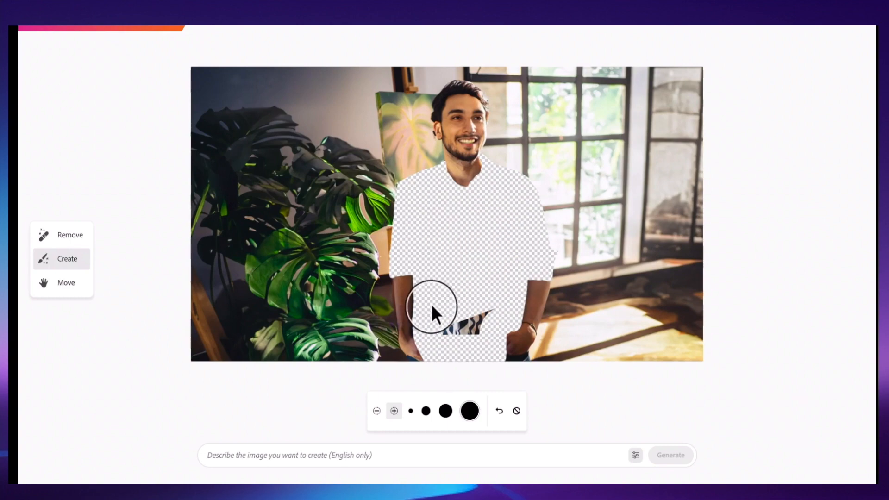
Replace the man's masked-out shirt with a generated "A red jacket", choosing the third variation, and increase the portrait's Smile setting.
{"action": "left_click", "coordinate": [542, 266]}
{"action": "left_click", "coordinate": [465, 391]}
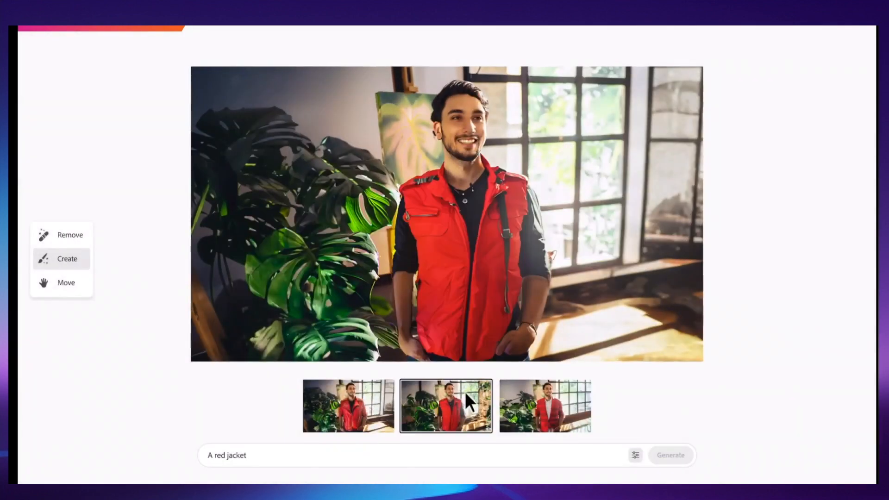
{"action": "left_click", "coordinate": [562, 390]}
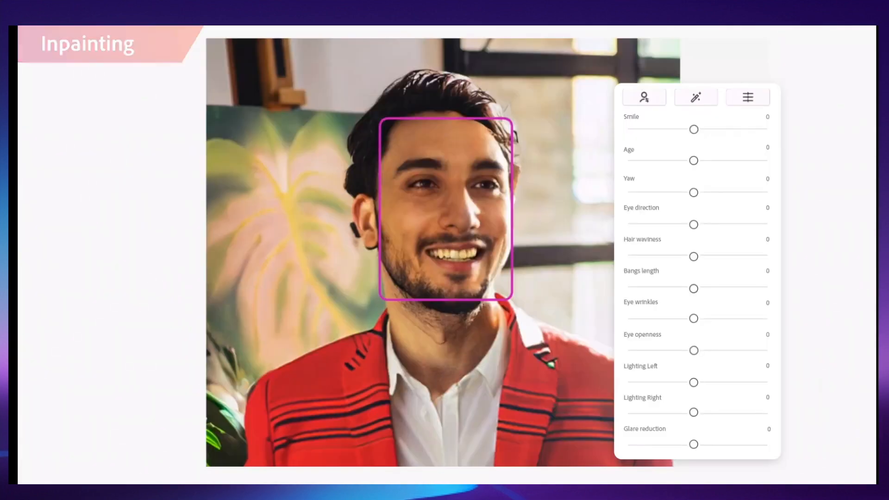
{"action": "left_click_drag", "start_coordinate": [694, 129], "coordinate": [735, 129]}
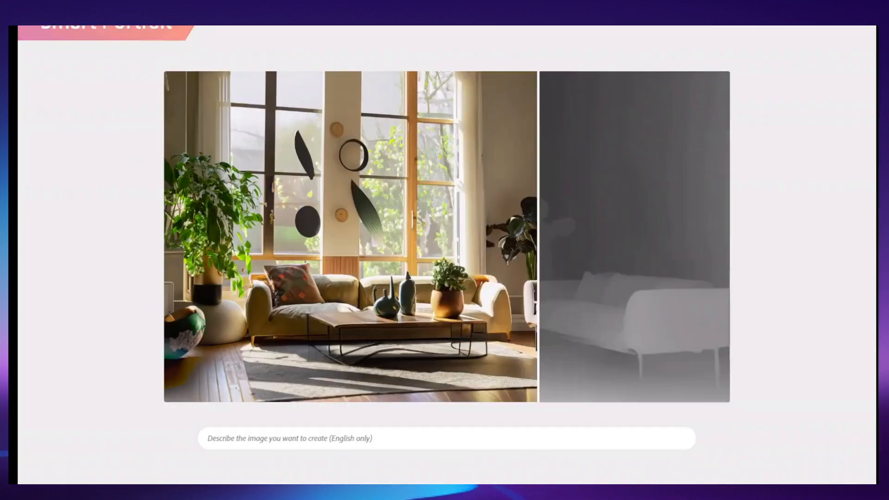
Describe the room image as "A sunlit living room with modern furniture a large window" and pick the castle model for the 3D scene.
{"action": "type", "text": "A sunlit living room with modern furniture a large window"}
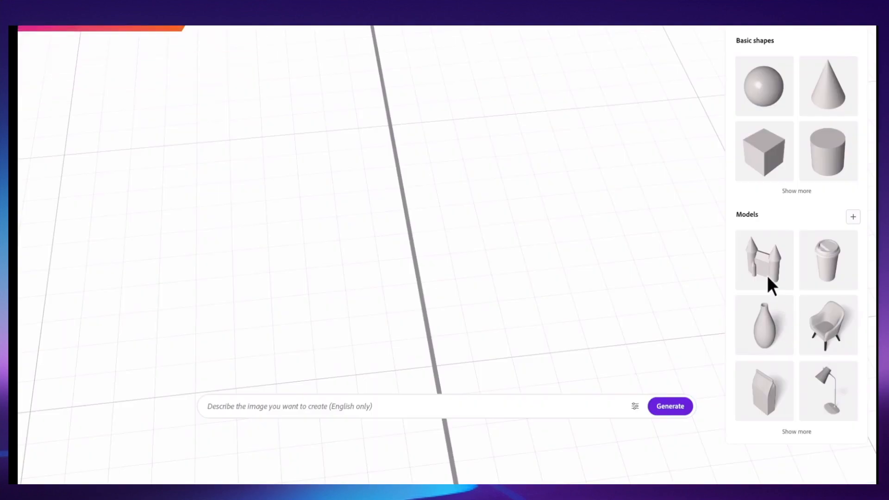
{"action": "left_click", "coordinate": [763, 268]}
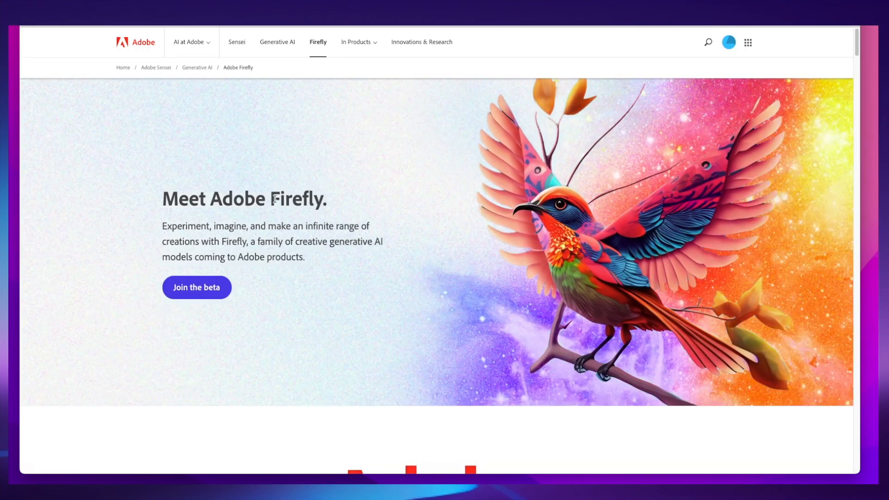
Examine the Adobe Firefly overview page, including its sample image gallery and the digital imaging and photography section.
{"action": "scroll", "coordinate": [274, 200], "scroll_direction": "down", "scroll_amount": 3}
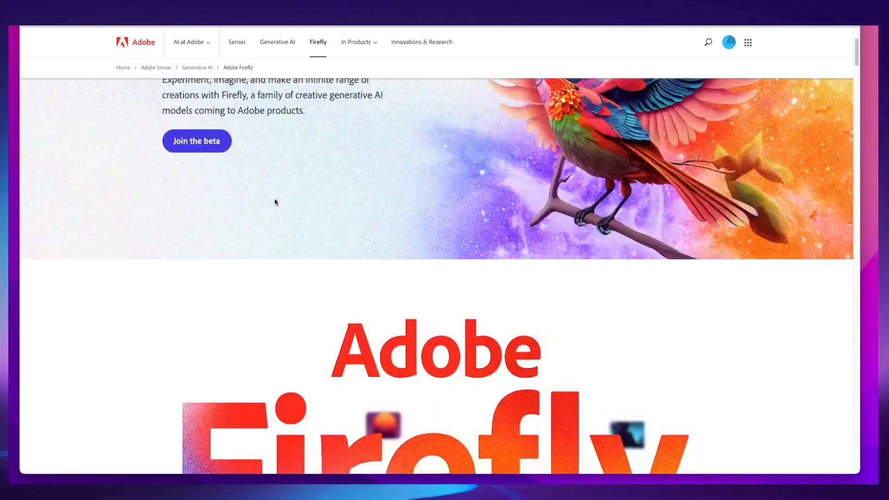
{"action": "scroll", "coordinate": [275, 202], "scroll_direction": "down", "scroll_amount": 10}
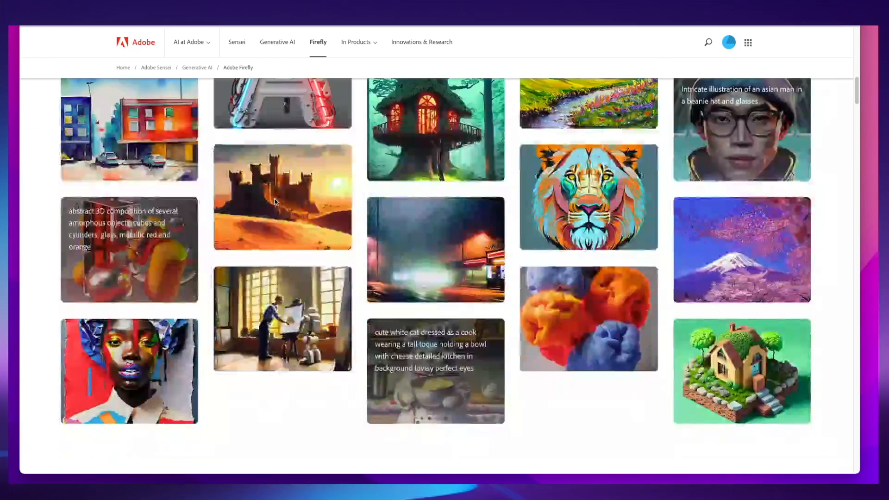
{"action": "scroll", "coordinate": [275, 202], "scroll_direction": "down", "scroll_amount": 7}
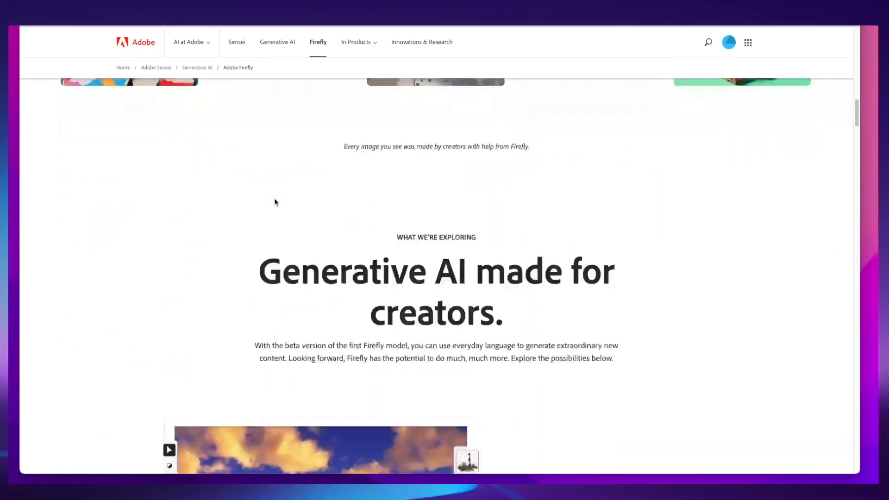
{"action": "scroll", "coordinate": [274, 202], "scroll_direction": "down", "scroll_amount": 5}
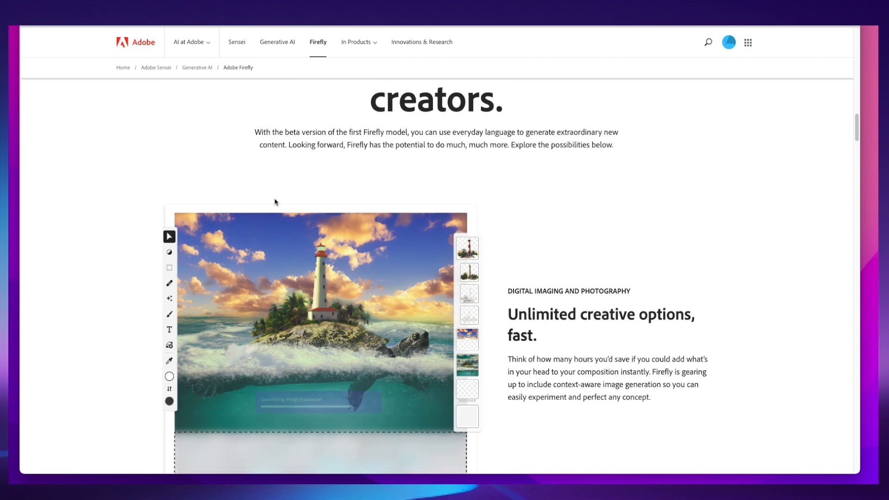
{"action": "scroll", "coordinate": [278, 202], "scroll_direction": "down", "scroll_amount": 2}
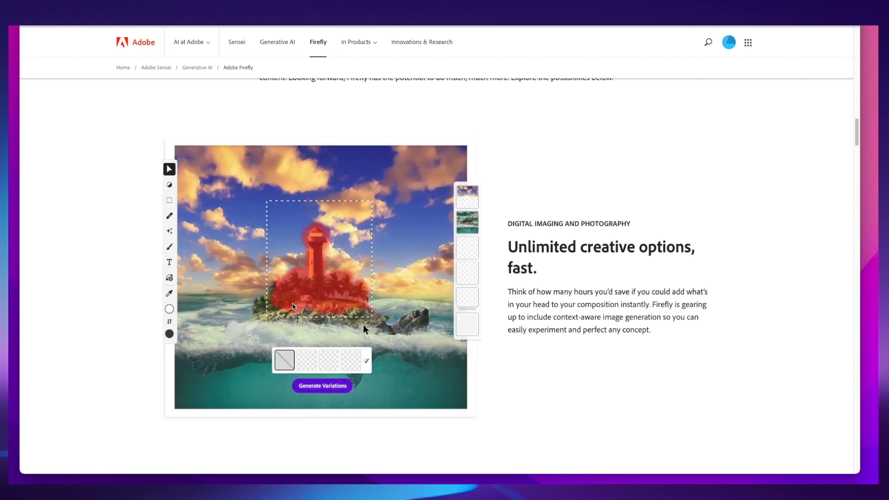
{"action": "scroll", "coordinate": [292, 306], "scroll_direction": "down", "scroll_amount": 2}
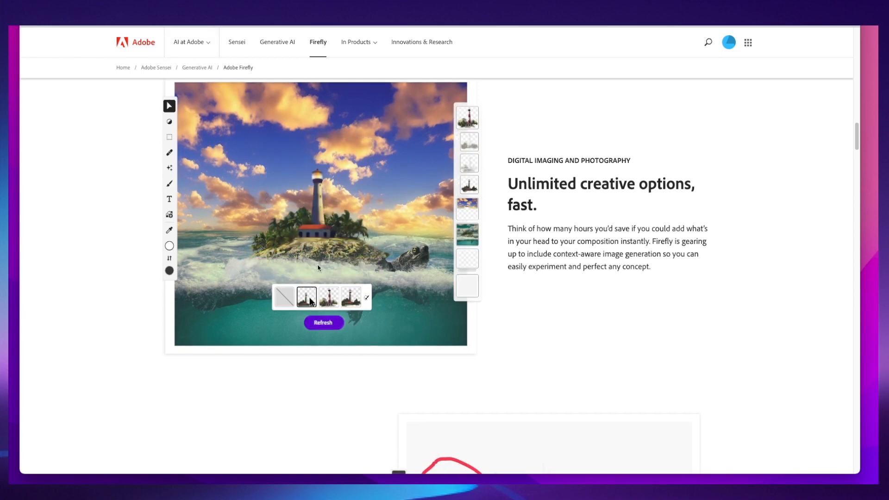
Review the illustration and graphic design and video sections of the Firefly page, continuing to the beta invitation.
{"action": "scroll", "coordinate": [319, 278], "scroll_direction": "down", "scroll_amount": 3}
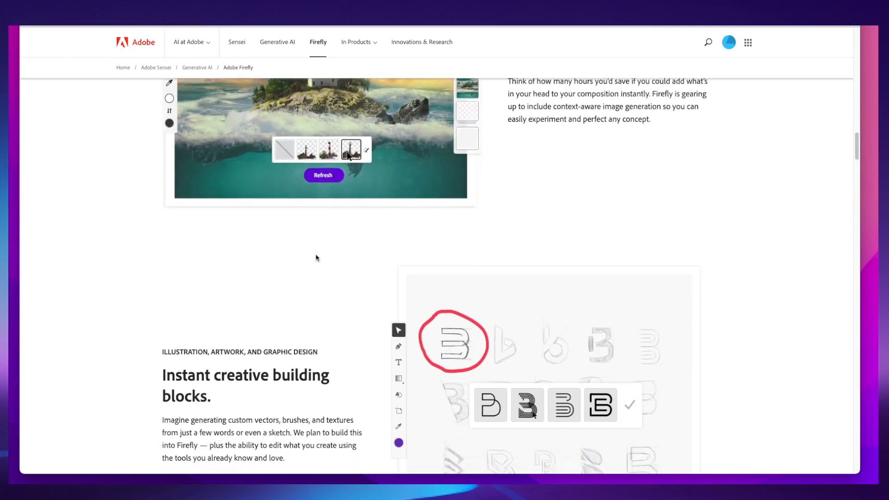
{"action": "scroll", "coordinate": [316, 259], "scroll_direction": "down", "scroll_amount": 3}
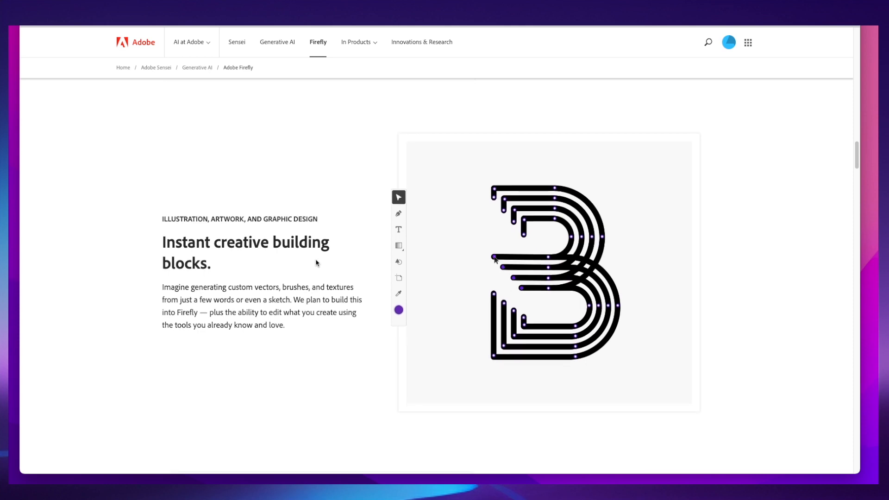
{"action": "scroll", "coordinate": [317, 261], "scroll_direction": "down", "scroll_amount": 1}
{"action": "scroll", "coordinate": [316, 260], "scroll_direction": "down", "scroll_amount": 1}
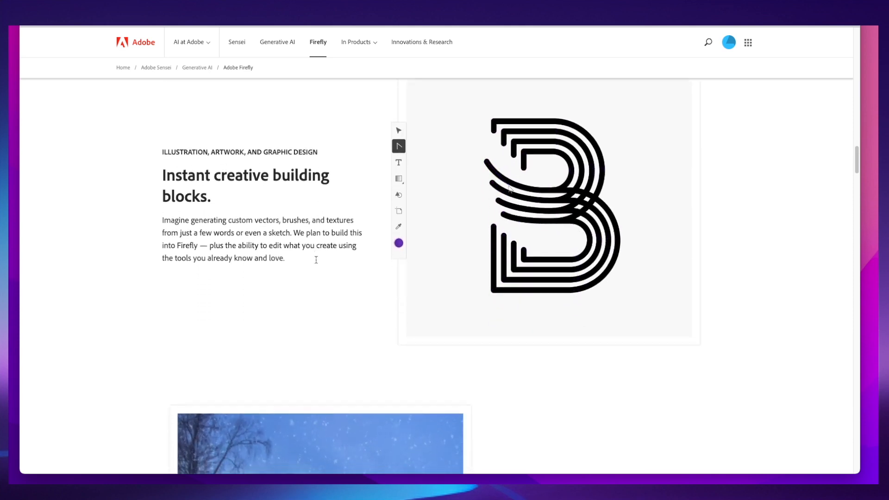
{"action": "scroll", "coordinate": [315, 262], "scroll_direction": "up", "scroll_amount": 2}
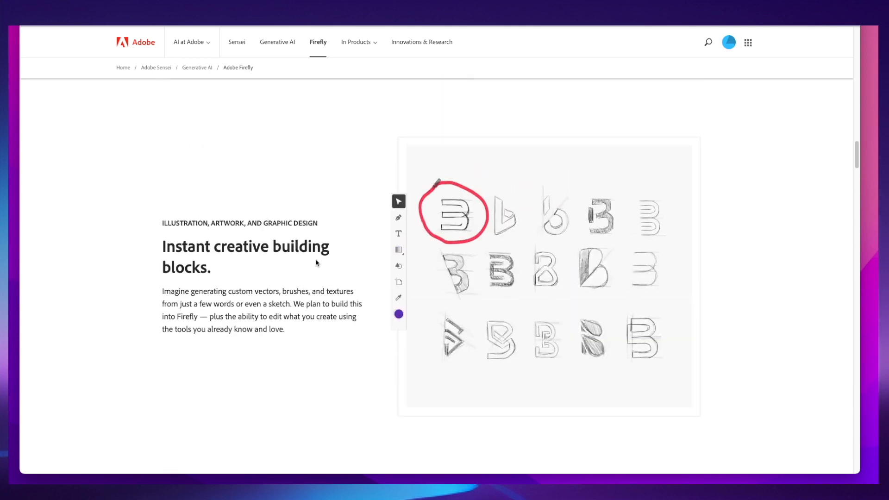
{"action": "scroll", "coordinate": [316, 262], "scroll_direction": "down", "scroll_amount": 15}
{"action": "scroll", "coordinate": [316, 262], "scroll_direction": "up", "scroll_amount": 6}
{"action": "scroll", "coordinate": [316, 263], "scroll_direction": "up", "scroll_amount": 1}
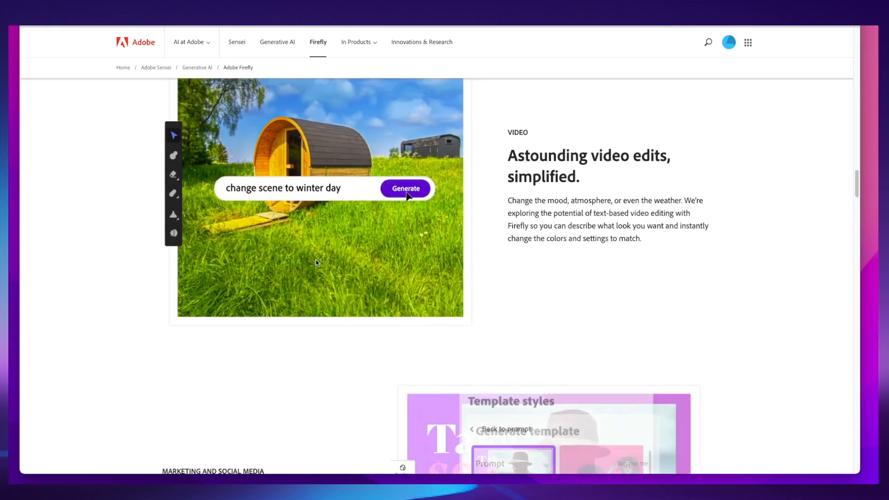
{"action": "scroll", "coordinate": [317, 263], "scroll_direction": "up", "scroll_amount": 2}
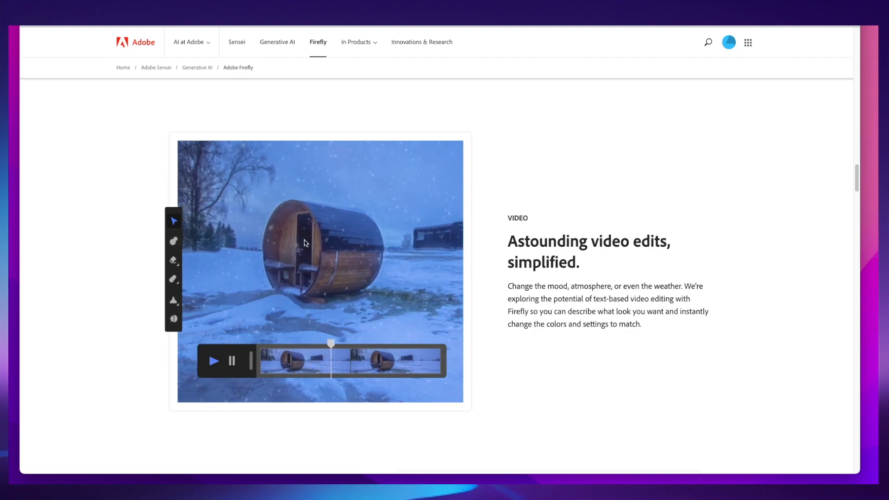
{"action": "scroll", "coordinate": [320, 246], "scroll_direction": "down", "scroll_amount": 5}
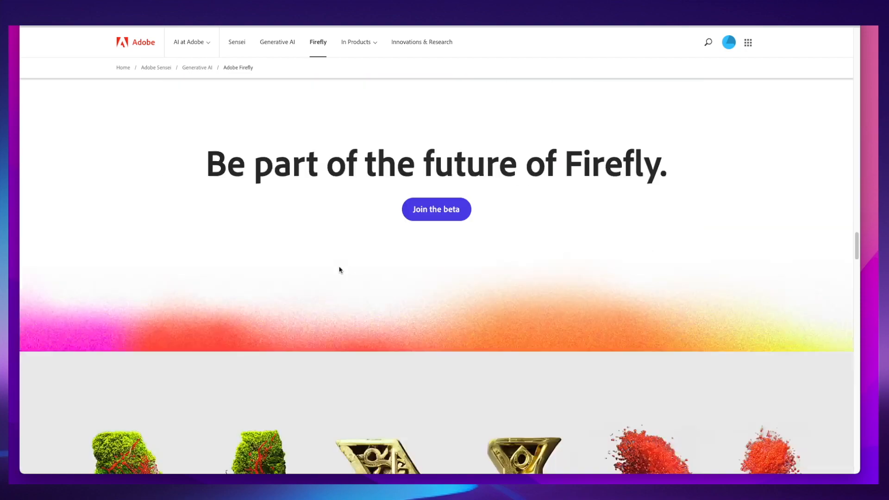
{"action": "scroll", "coordinate": [337, 269], "scroll_direction": "down", "scroll_amount": 1}
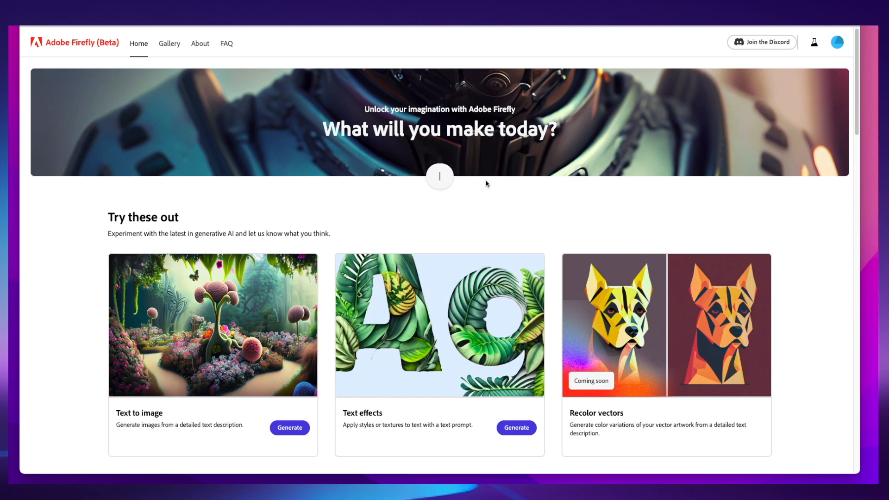
Open the Text to image generator from the Firefly beta home page.
{"action": "left_click", "coordinate": [298, 427]}
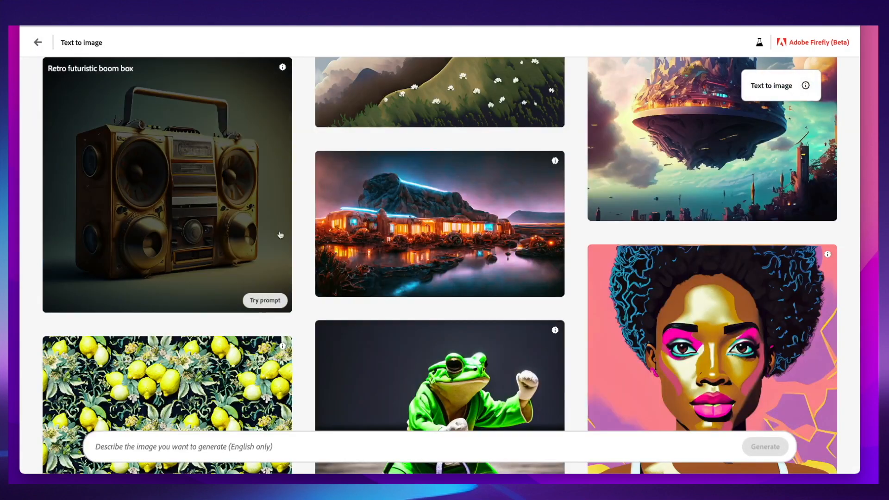
Browse the Text to image sample gallery and read the prompts behind the example images.
{"action": "scroll", "coordinate": [337, 282], "scroll_direction": "up", "scroll_amount": 10}
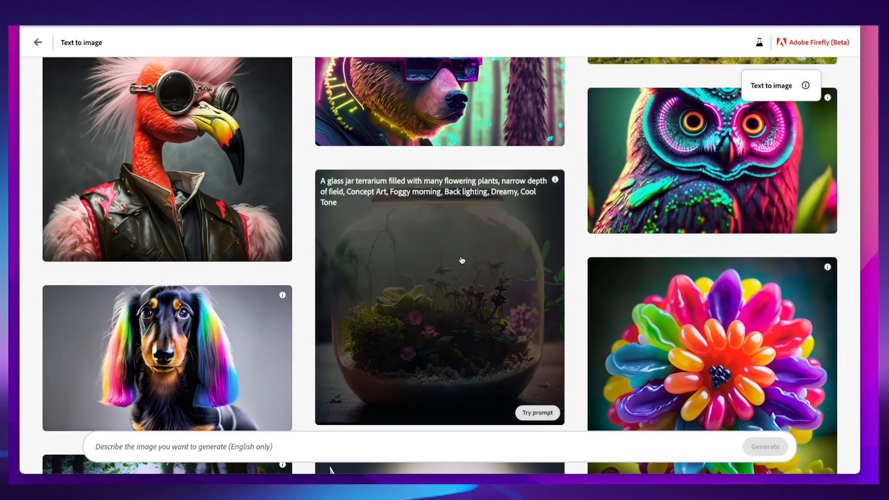
{"action": "scroll", "coordinate": [461, 261], "scroll_direction": "down", "scroll_amount": 1}
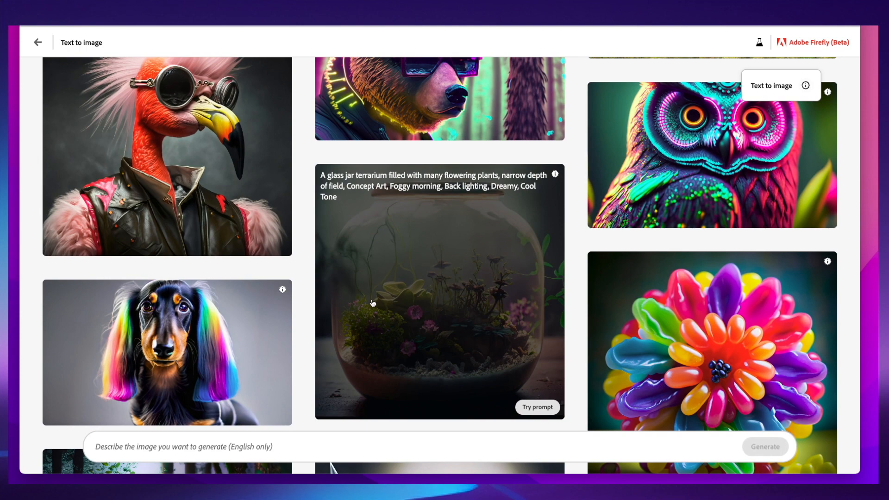
{"action": "scroll", "coordinate": [373, 303], "scroll_direction": "down", "scroll_amount": 15}
{"action": "scroll", "coordinate": [373, 304], "scroll_direction": "up", "scroll_amount": 1}
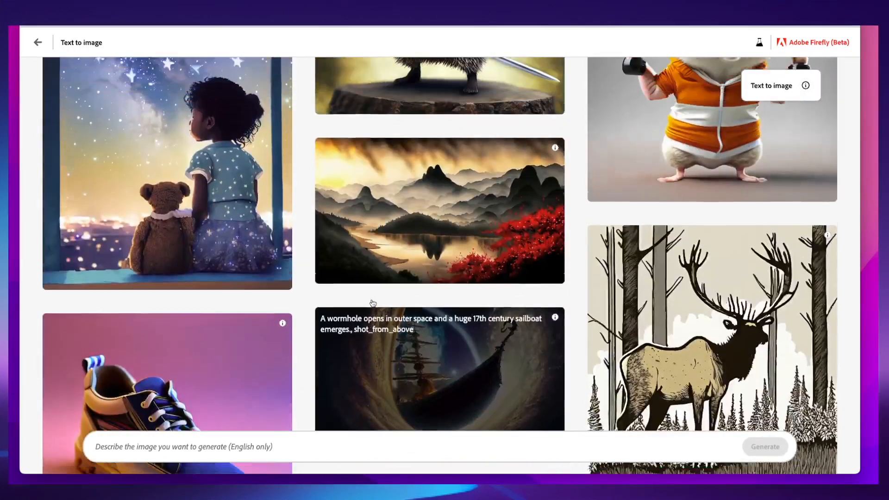
{"action": "scroll", "coordinate": [373, 303], "scroll_direction": "down", "scroll_amount": 5}
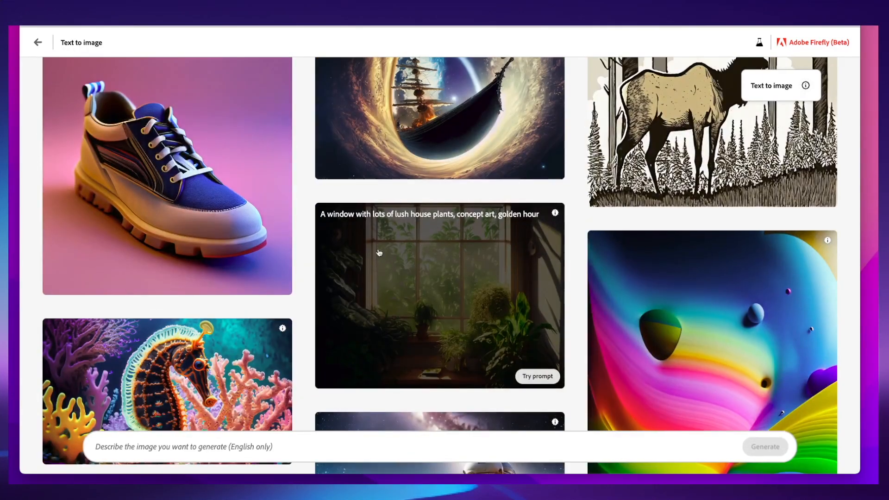
{"action": "scroll", "coordinate": [381, 261], "scroll_direction": "down", "scroll_amount": 3}
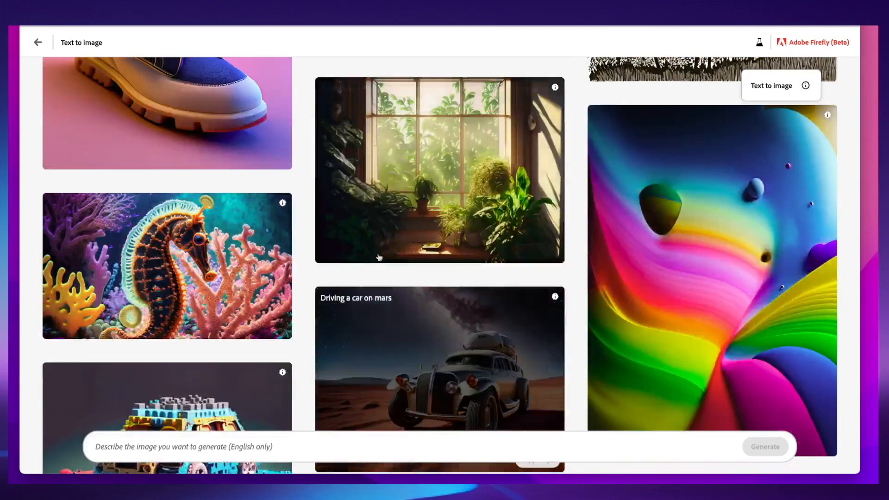
{"action": "scroll", "coordinate": [449, 241], "scroll_direction": "down", "scroll_amount": 7}
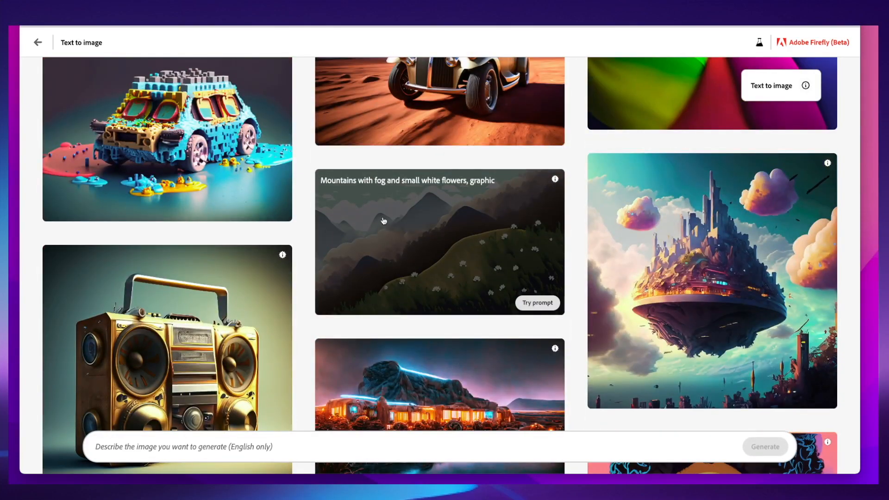
{"action": "scroll", "coordinate": [332, 233], "scroll_direction": "down", "scroll_amount": 6}
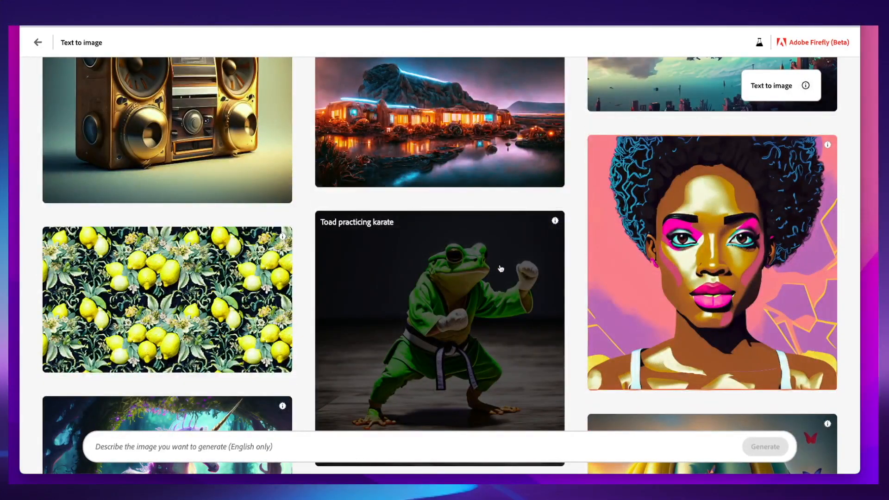
{"action": "scroll", "coordinate": [402, 261], "scroll_direction": "down", "scroll_amount": 6}
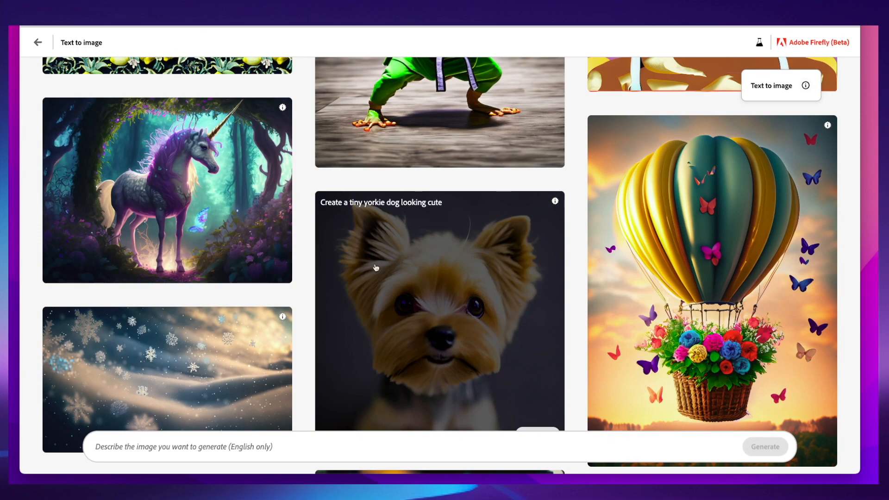
{"action": "scroll", "coordinate": [376, 268], "scroll_direction": "down", "scroll_amount": 2}
{"action": "scroll", "coordinate": [332, 249], "scroll_direction": "down", "scroll_amount": 12}
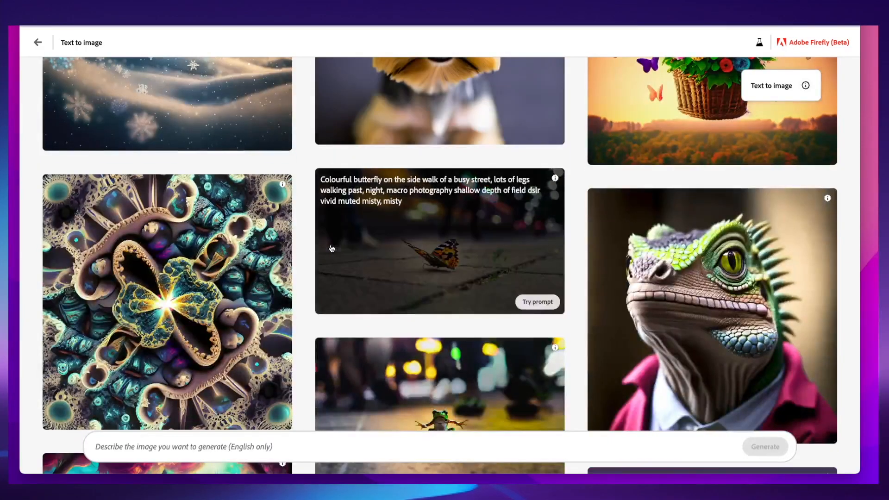
{"action": "scroll", "coordinate": [384, 271], "scroll_direction": "down", "scroll_amount": 8}
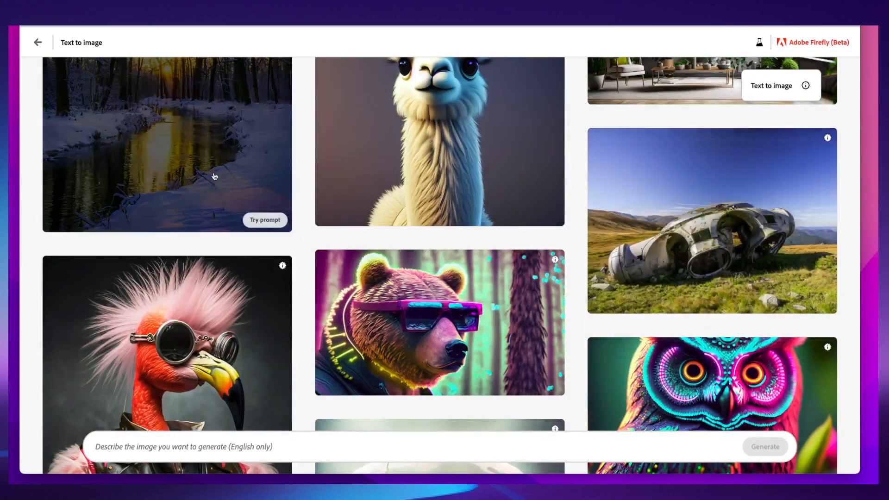
{"action": "scroll", "coordinate": [212, 175], "scroll_direction": "up", "scroll_amount": 6}
{"action": "scroll", "coordinate": [455, 296], "scroll_direction": "down", "scroll_amount": 2}
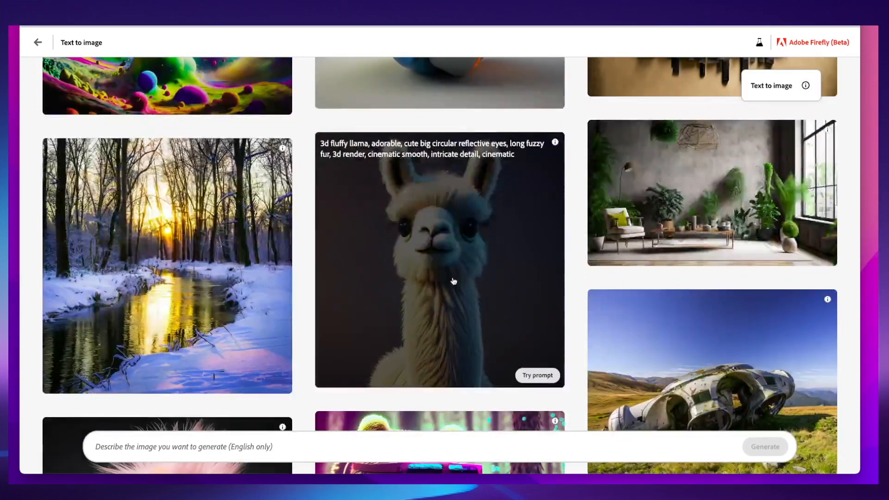
{"action": "scroll", "coordinate": [641, 236], "scroll_direction": "down", "scroll_amount": 1}
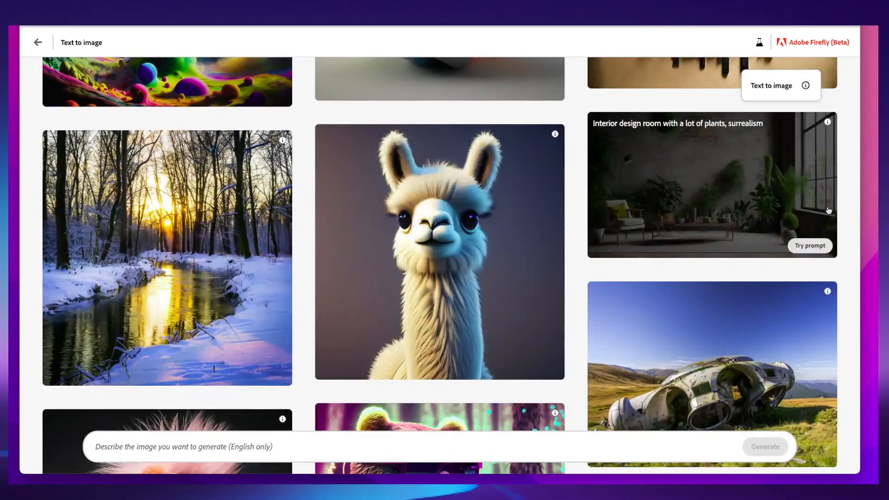
{"action": "scroll", "coordinate": [334, 244], "scroll_direction": "down", "scroll_amount": 10}
{"action": "scroll", "coordinate": [151, 188], "scroll_direction": "up", "scroll_amount": 2}
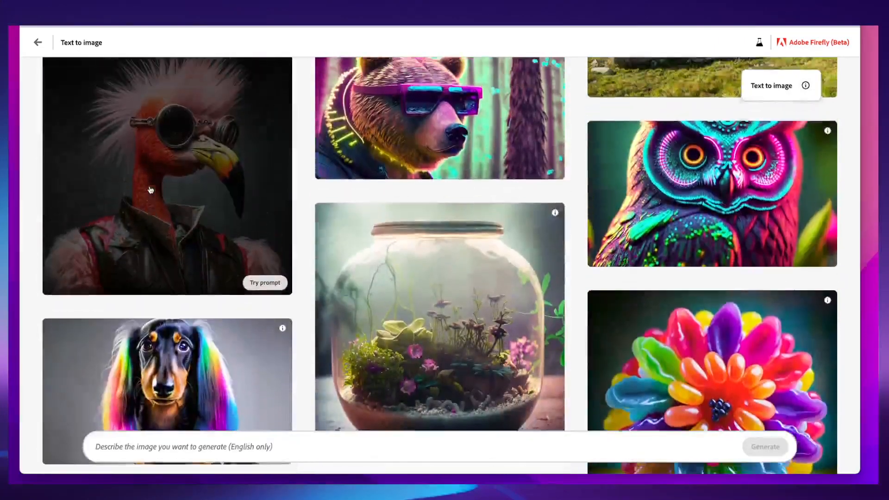
{"action": "scroll", "coordinate": [309, 225], "scroll_direction": "down", "scroll_amount": 4}
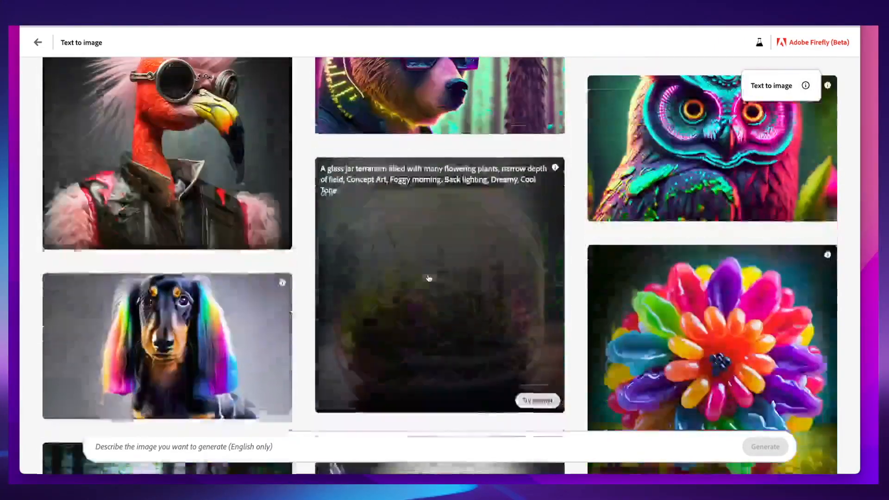
{"action": "scroll", "coordinate": [452, 254], "scroll_direction": "down", "scroll_amount": 3}
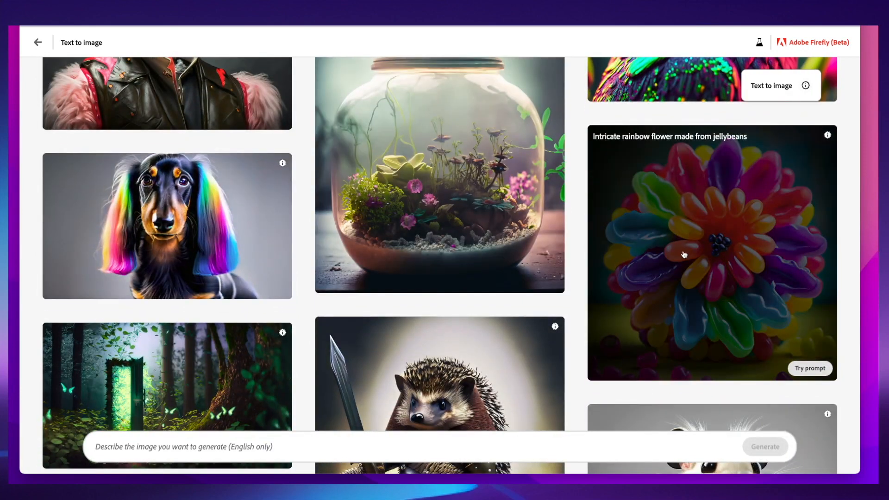
Continue through the rest of the sample gallery, examining more example images and their prompts for one to try.
{"action": "scroll", "coordinate": [684, 254], "scroll_direction": "down", "scroll_amount": 5}
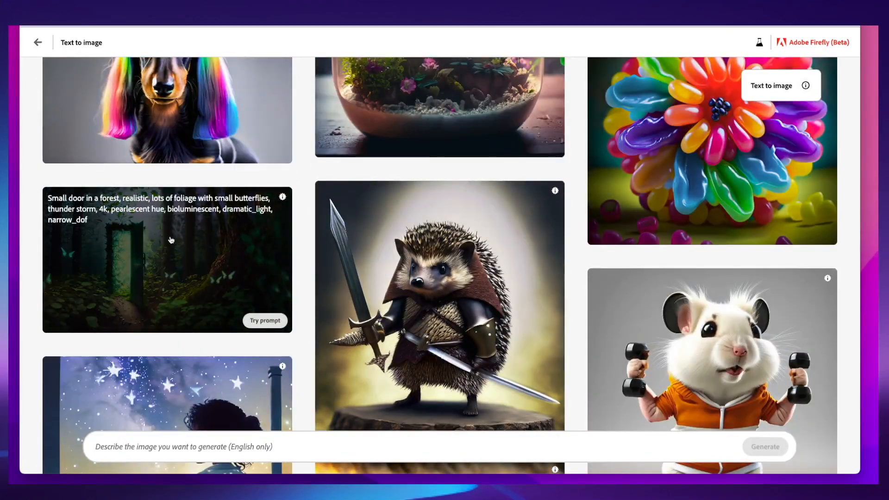
{"action": "scroll", "coordinate": [533, 297], "scroll_direction": "down", "scroll_amount": 4}
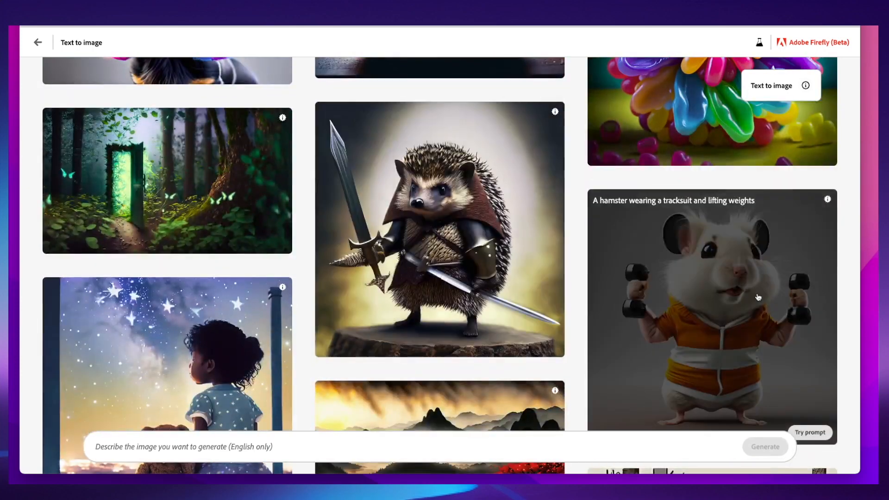
{"action": "scroll", "coordinate": [749, 301], "scroll_direction": "down", "scroll_amount": 15}
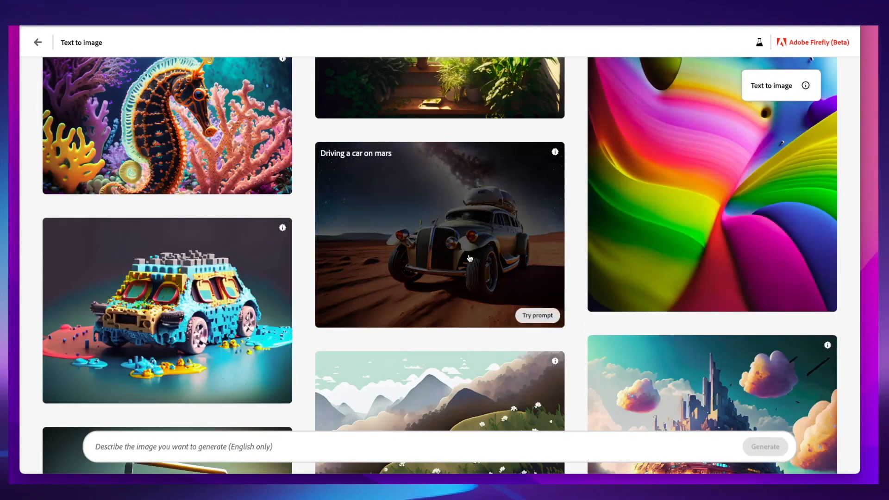
{"action": "scroll", "coordinate": [649, 215], "scroll_direction": "down", "scroll_amount": 12}
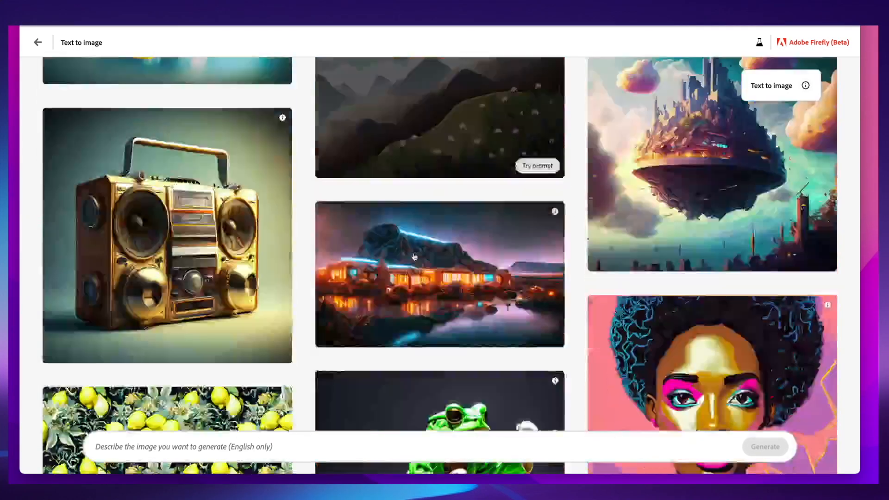
{"action": "scroll", "coordinate": [415, 255], "scroll_direction": "down", "scroll_amount": 6}
{"action": "scroll", "coordinate": [415, 255], "scroll_direction": "down", "scroll_amount": 1}
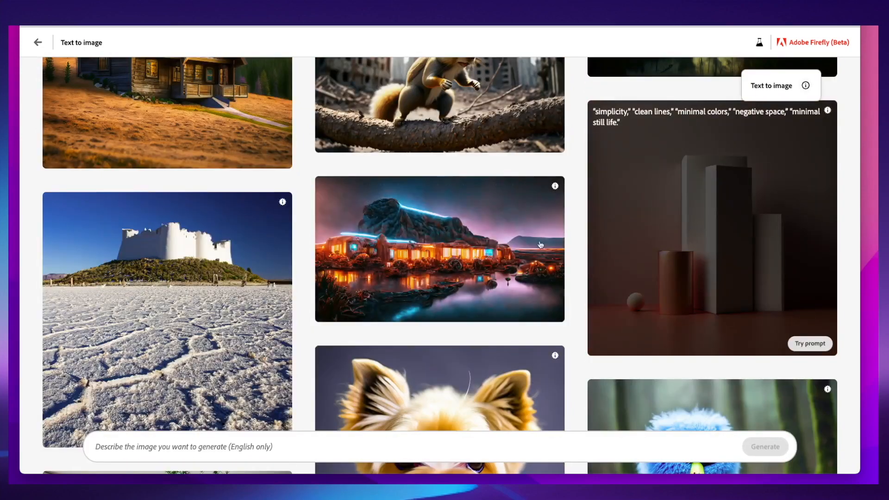
{"action": "scroll", "coordinate": [253, 301], "scroll_direction": "down", "scroll_amount": 3}
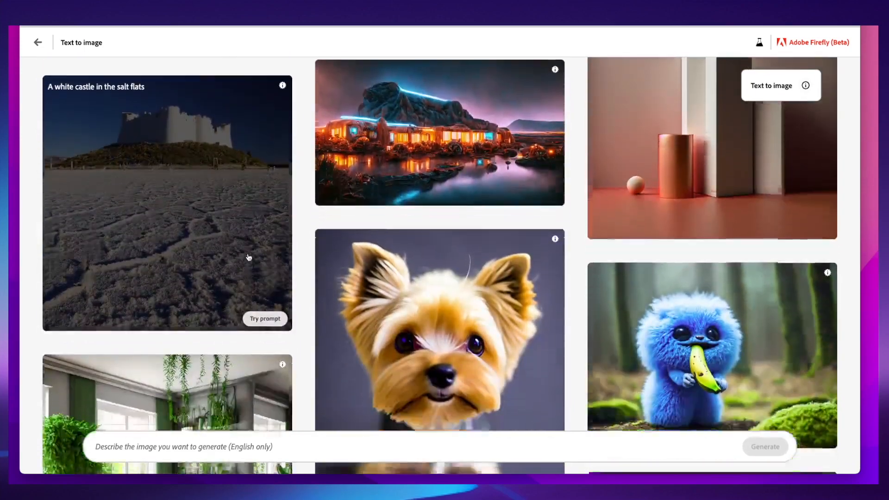
{"action": "scroll", "coordinate": [241, 231], "scroll_direction": "down", "scroll_amount": 5}
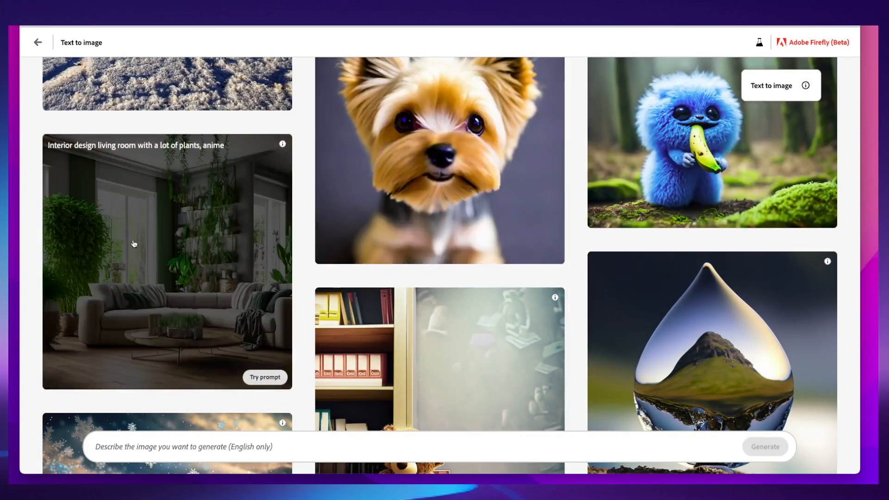
{"action": "scroll", "coordinate": [272, 250], "scroll_direction": "down", "scroll_amount": 14}
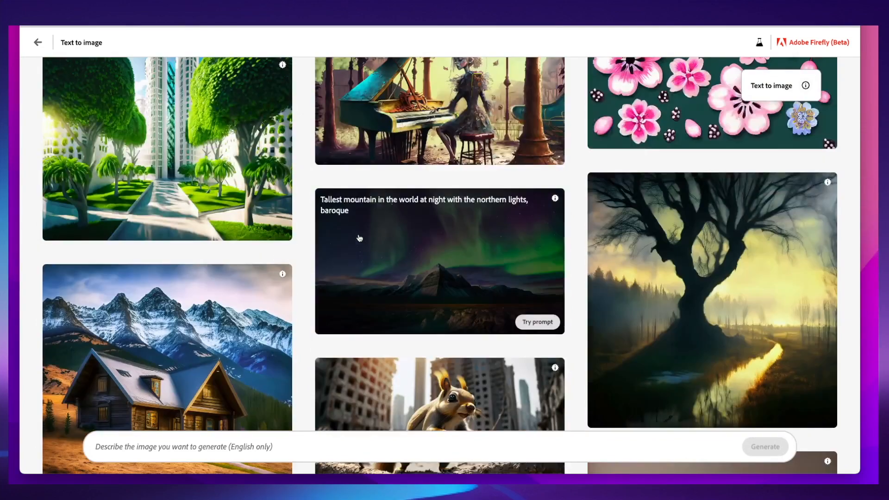
{"action": "scroll", "coordinate": [360, 238], "scroll_direction": "up", "scroll_amount": 1}
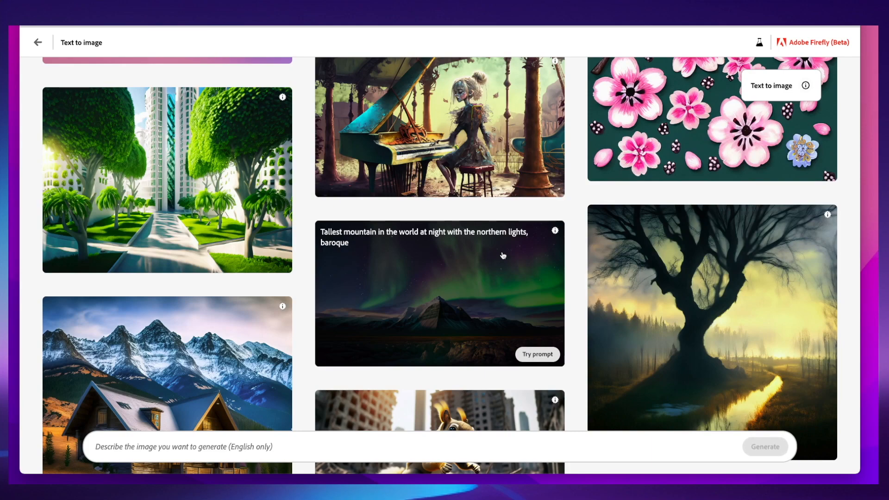
{"action": "scroll", "coordinate": [463, 264], "scroll_direction": "down", "scroll_amount": 2}
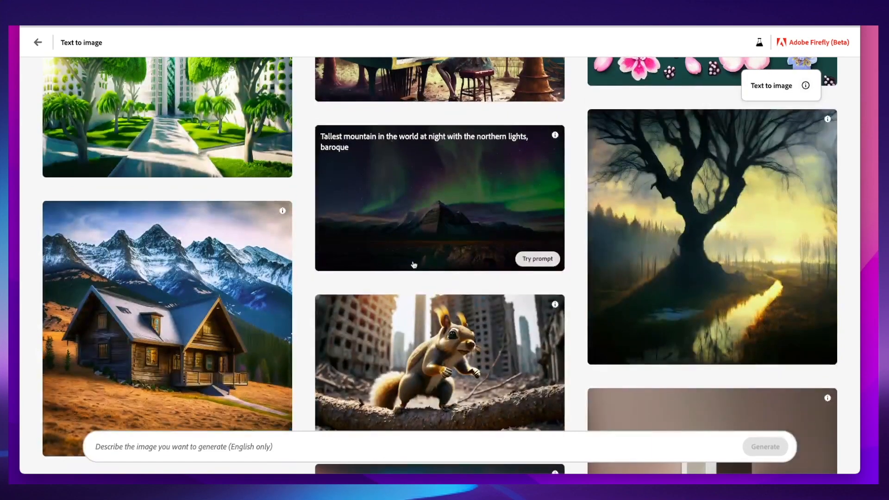
{"action": "scroll", "coordinate": [414, 262], "scroll_direction": "down", "scroll_amount": 5}
{"action": "scroll", "coordinate": [414, 265], "scroll_direction": "down", "scroll_amount": 10}
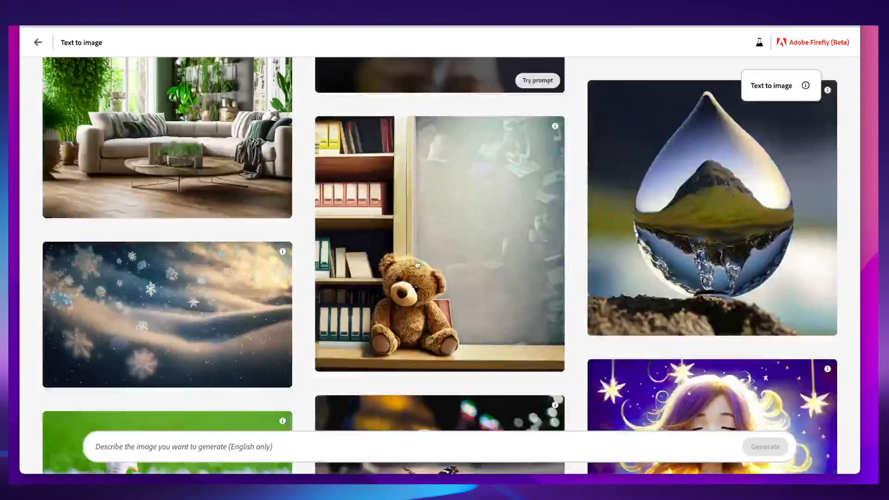
{"action": "scroll", "coordinate": [417, 265], "scroll_direction": "down", "scroll_amount": 5}
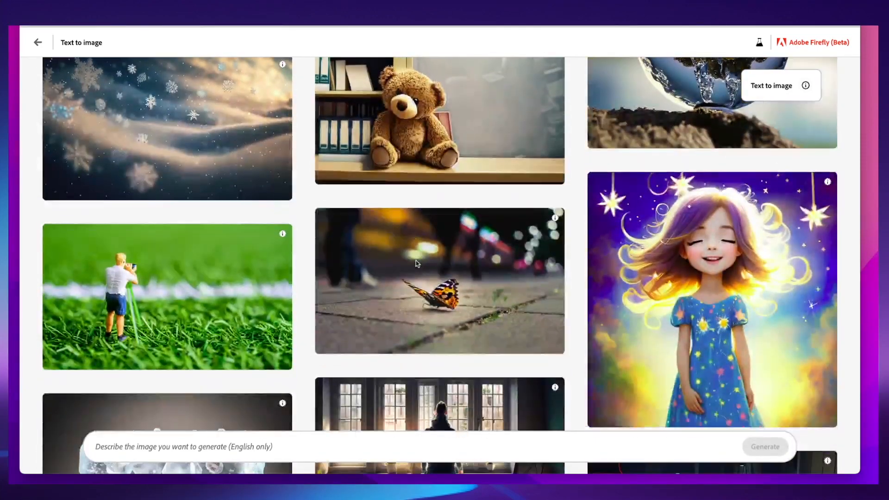
Generate images from the sample prompt about a colourful butterfly on the side walk of a busy street.
{"action": "scroll", "coordinate": [416, 264], "scroll_direction": "down", "scroll_amount": 10}
{"action": "mouse_move", "coordinate": [431, 245]}
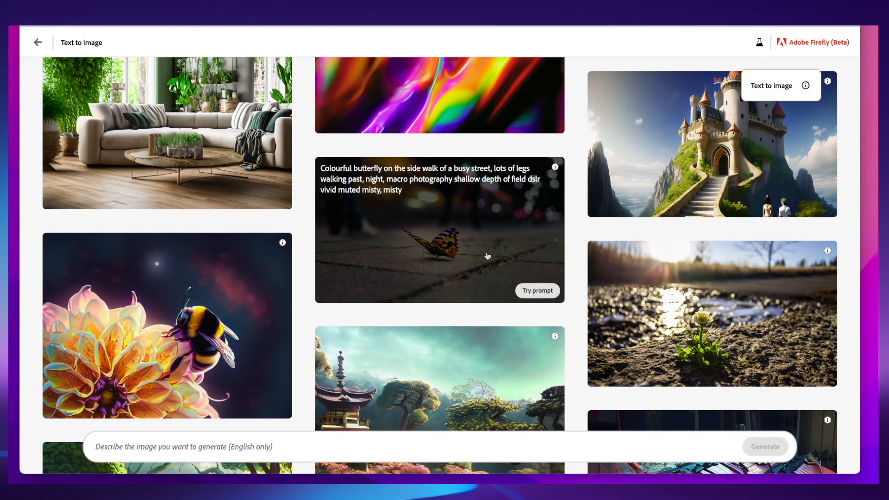
{"action": "left_click", "coordinate": [537, 292]}
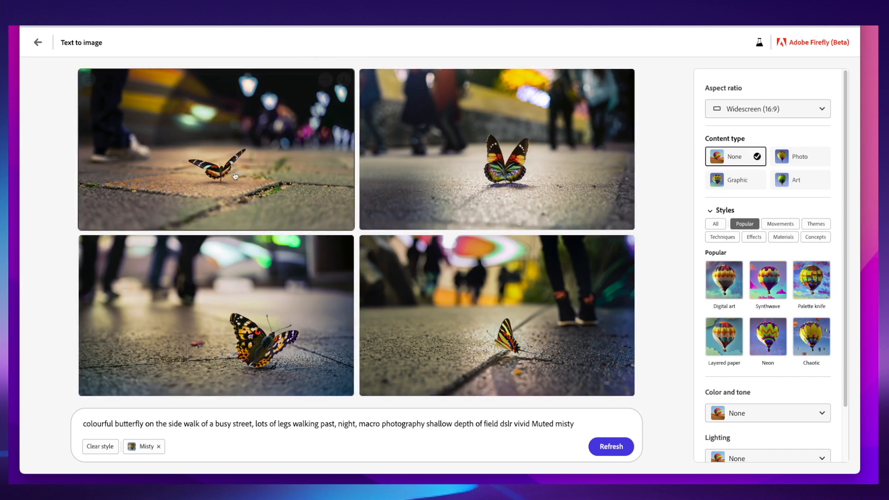
View the four generated butterfly images enlarged one by one, cycling around to the second image.
{"action": "left_click", "coordinate": [247, 152]}
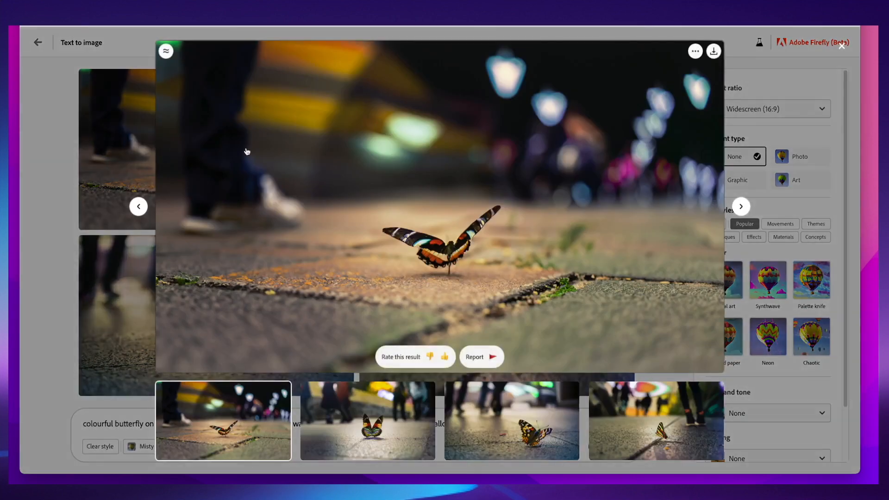
{"action": "left_click", "coordinate": [742, 209]}
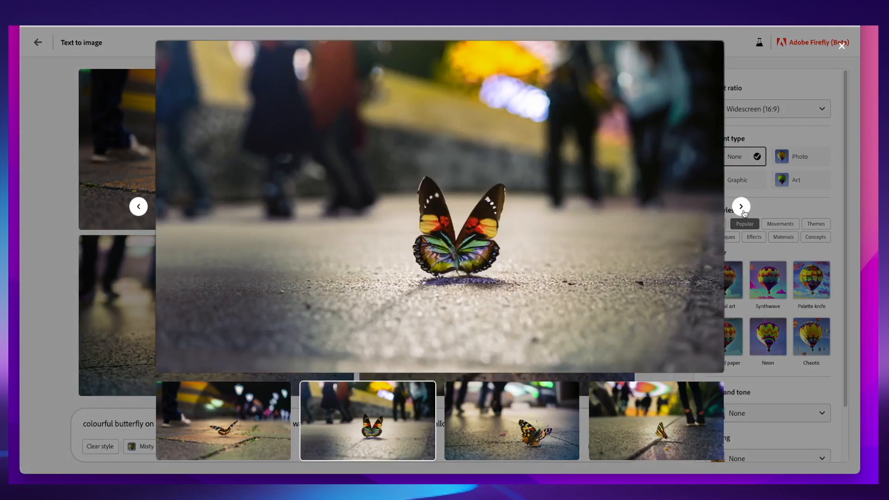
{"action": "left_click", "coordinate": [741, 207]}
{"action": "left_click", "coordinate": [741, 207]}
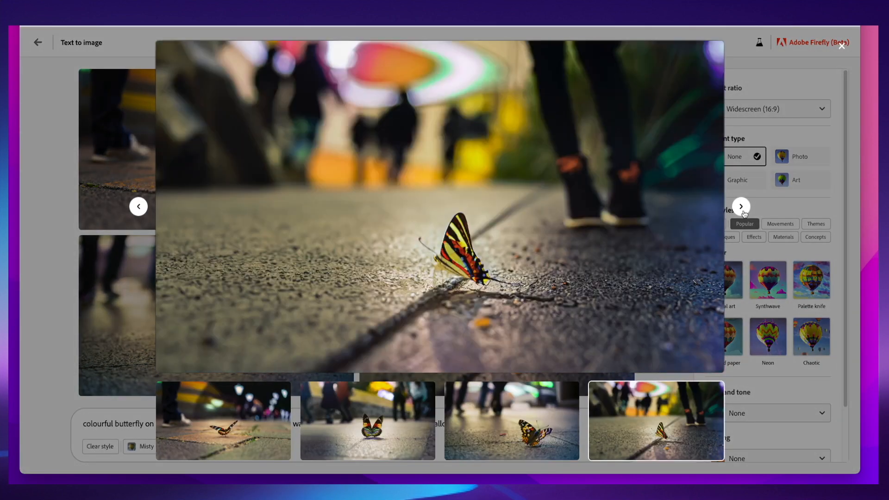
{"action": "left_click", "coordinate": [742, 208]}
{"action": "left_click", "coordinate": [742, 208]}
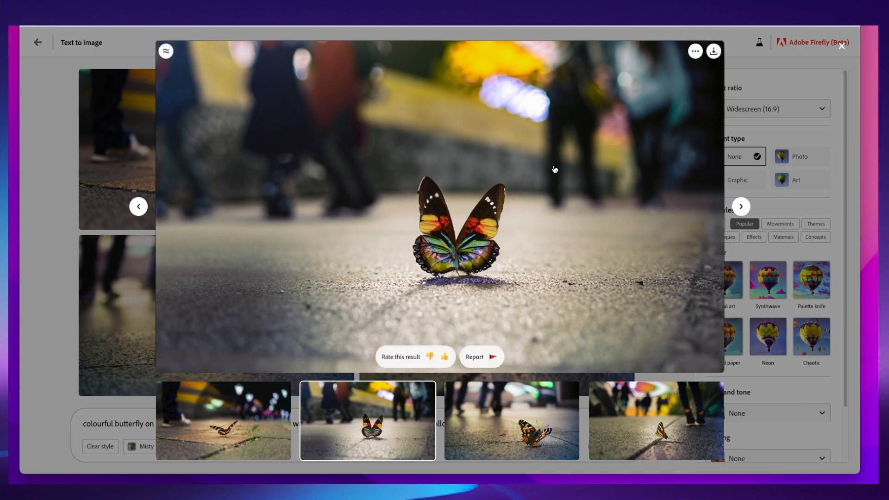
Save the second butterfly image to the Downloads folder, open the downloaded file, and close the enlarged preview.
{"action": "left_click", "coordinate": [714, 51]}
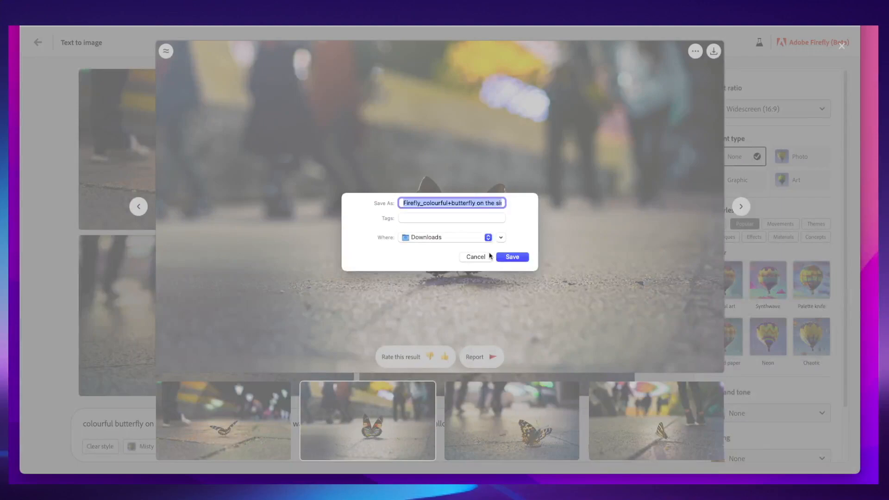
{"action": "left_click", "coordinate": [513, 256]}
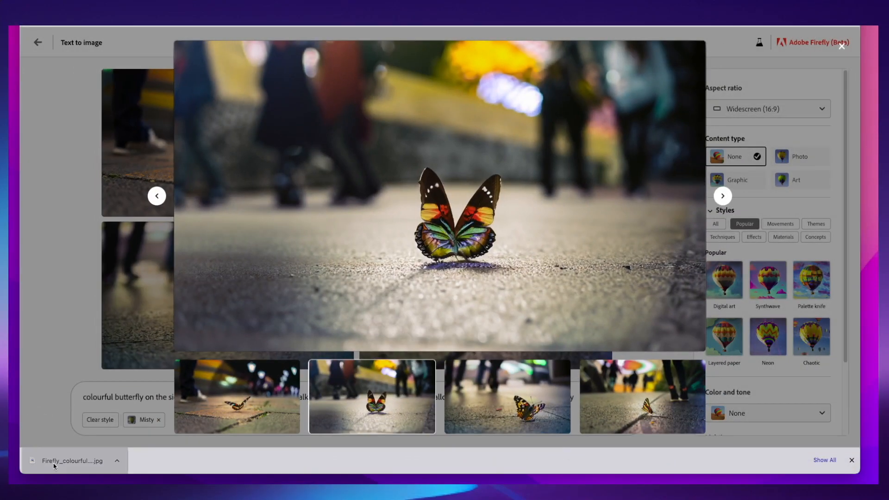
{"action": "left_click", "coordinate": [54, 461]}
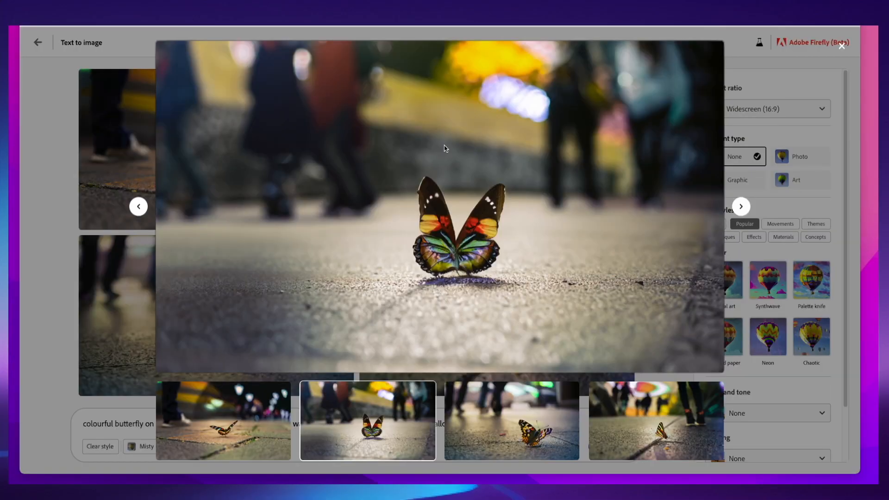
{"action": "mouse_move", "coordinate": [447, 150]}
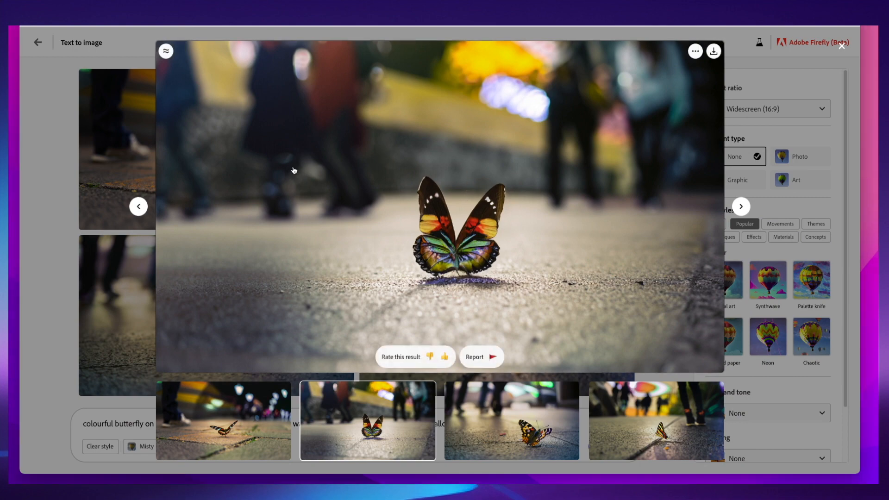
{"action": "left_click", "coordinate": [42, 190]}
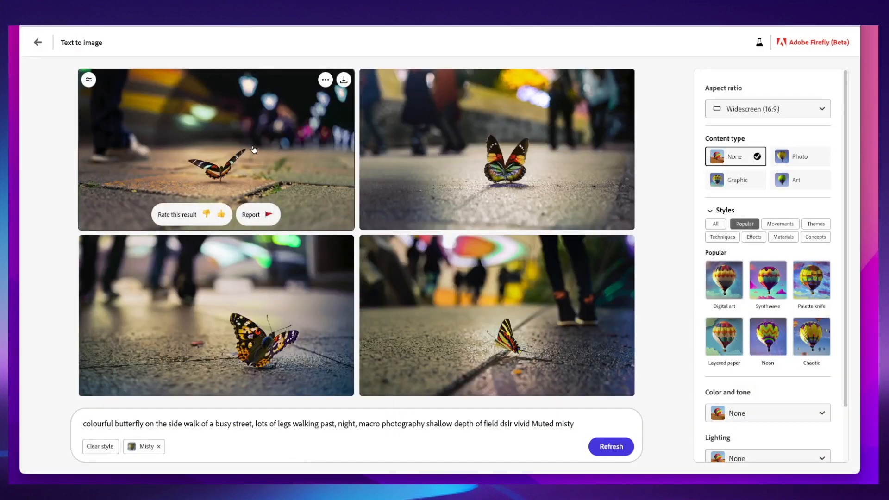
View the first butterfly image enlarged, and check its additional gallery, reference image and clipboard options.
{"action": "left_click", "coordinate": [219, 138]}
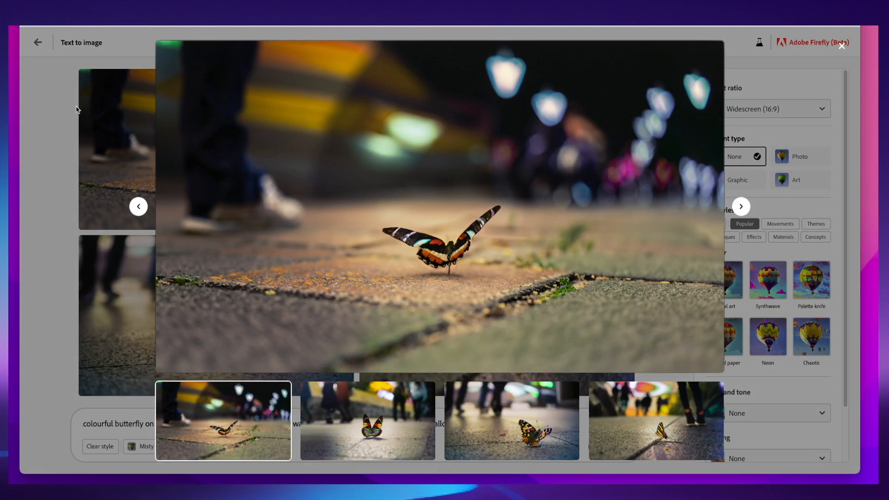
{"action": "left_click", "coordinate": [52, 102]}
{"action": "mouse_move", "coordinate": [194, 119]}
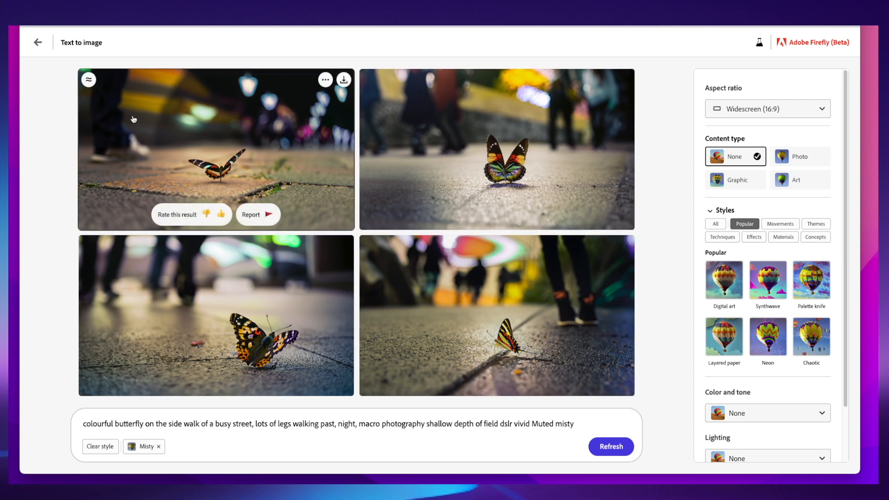
{"action": "left_click", "coordinate": [325, 80]}
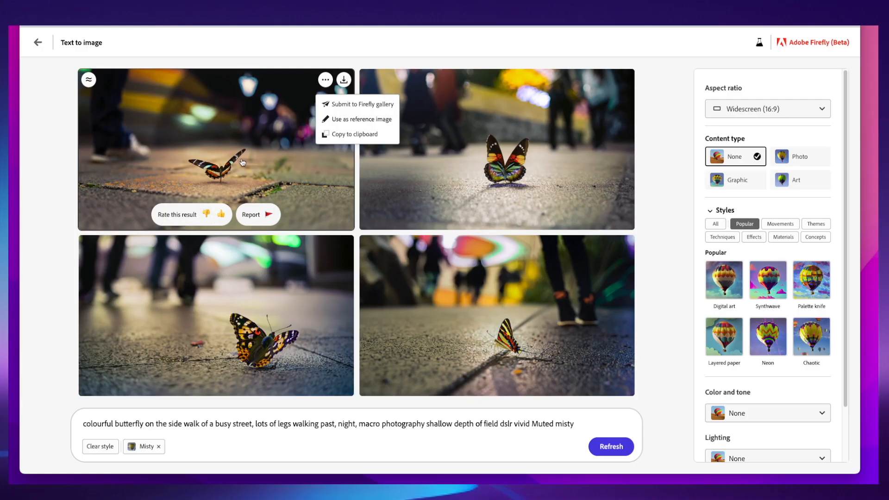
{"action": "left_click", "coordinate": [243, 163]}
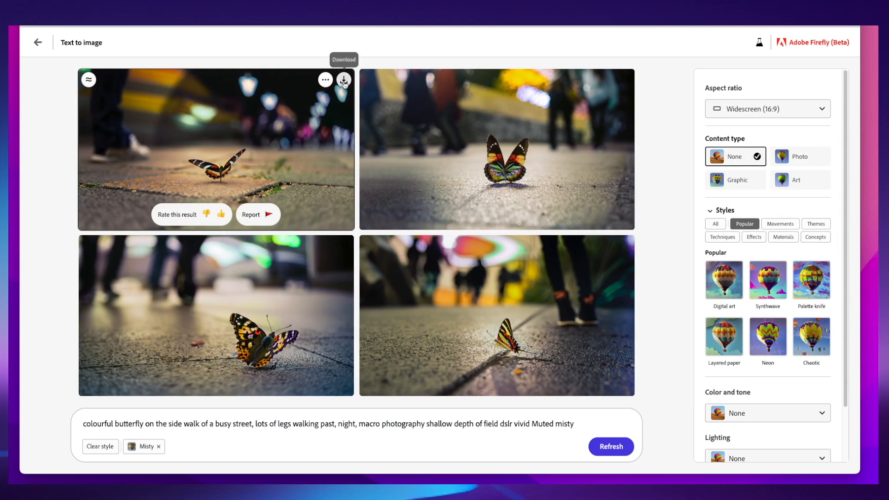
Download the first butterfly image from the results grid into the Downloads folder.
{"action": "left_click", "coordinate": [343, 81]}
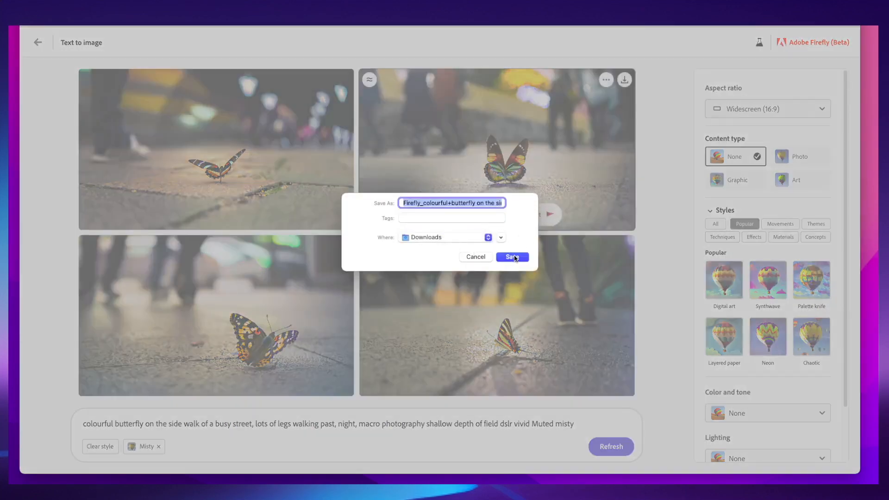
{"action": "left_click", "coordinate": [513, 257]}
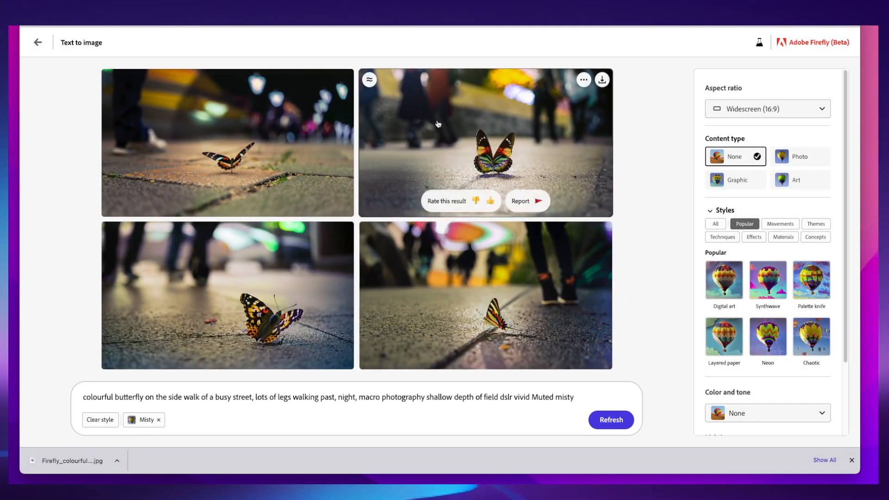
Generate similar variations based on the second butterfly image and review the new results.
{"action": "left_click", "coordinate": [369, 81]}
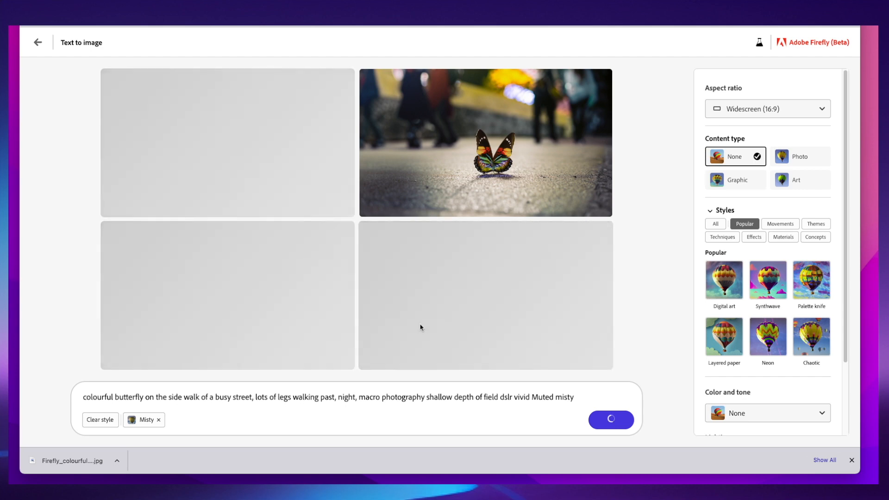
{"action": "mouse_move", "coordinate": [488, 105]}
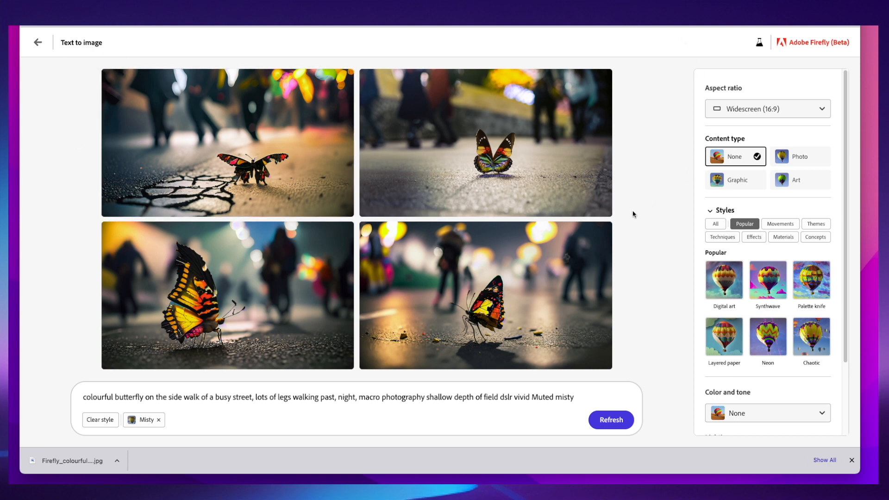
{"action": "mouse_move", "coordinate": [248, 200]}
Change the aspect ratio of the generated butterfly images to Square (1:1).
{"action": "scroll", "coordinate": [760, 176], "scroll_direction": "down", "scroll_amount": 2}
{"action": "scroll", "coordinate": [783, 357], "scroll_direction": "up", "scroll_amount": 2}
{"action": "scroll", "coordinate": [741, 315], "scroll_direction": "down", "scroll_amount": 2}
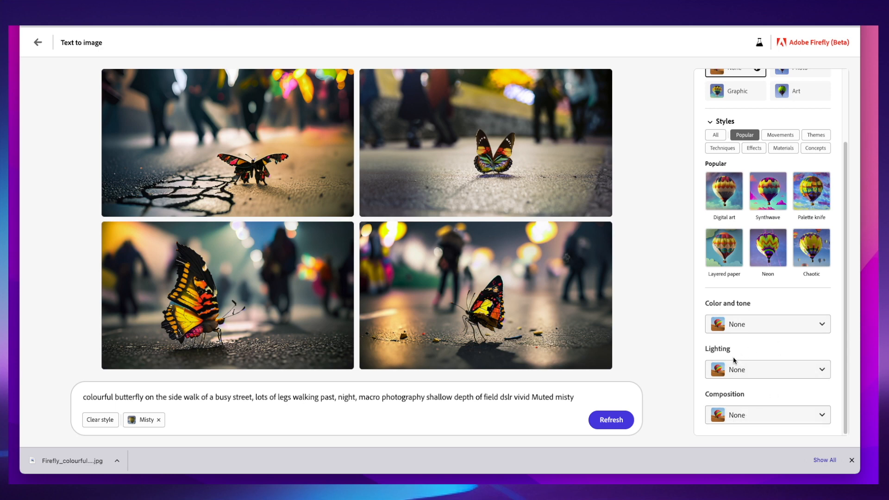
{"action": "scroll", "coordinate": [736, 329], "scroll_direction": "up", "scroll_amount": 2}
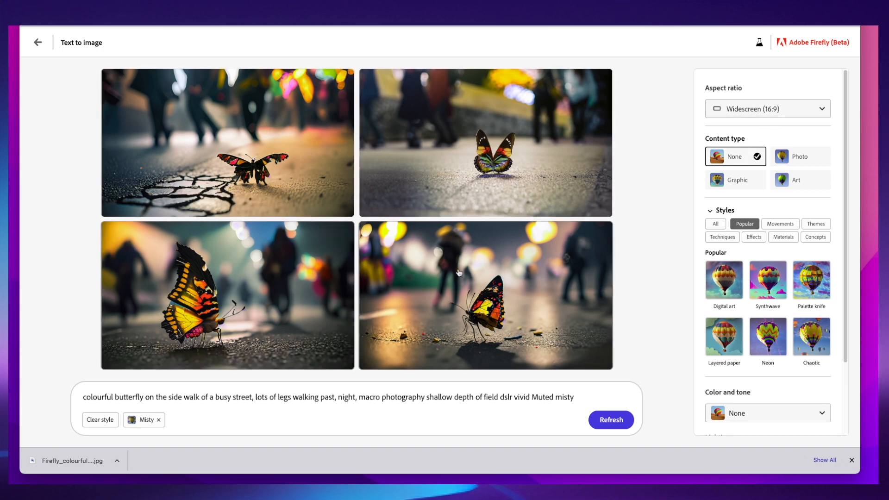
{"action": "left_click", "coordinate": [763, 110]}
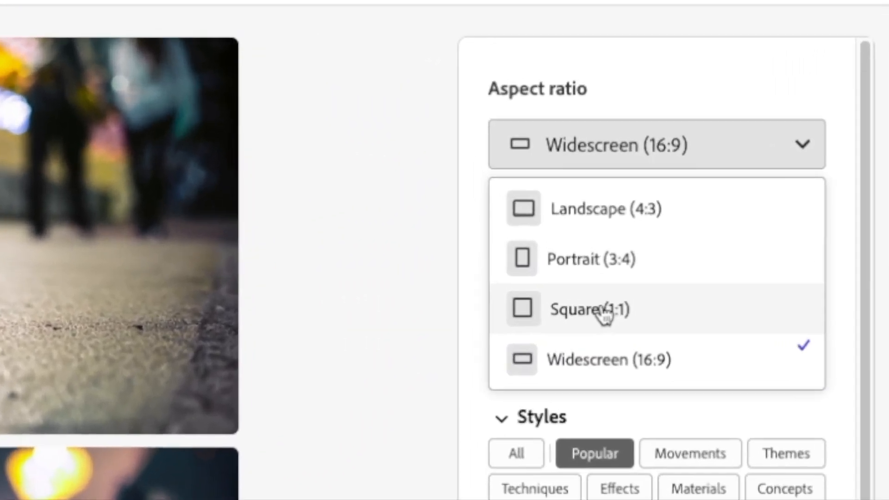
{"action": "left_click", "coordinate": [665, 255]}
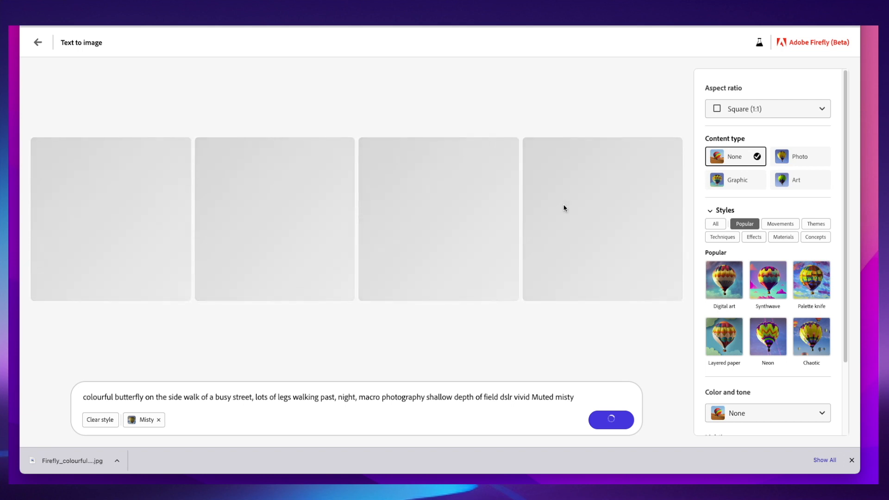
Change the aspect ratio of the generated butterfly images to Widescreen (16:9).
{"action": "left_click", "coordinate": [744, 115]}
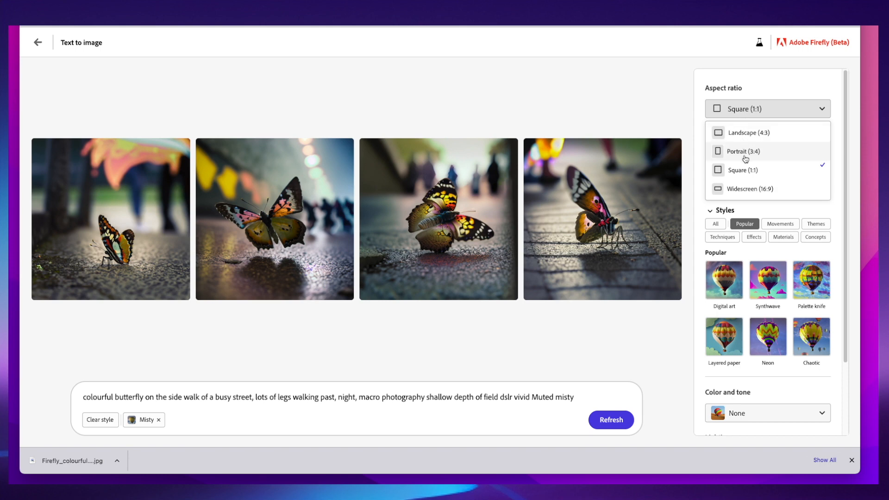
{"action": "left_click", "coordinate": [760, 153]}
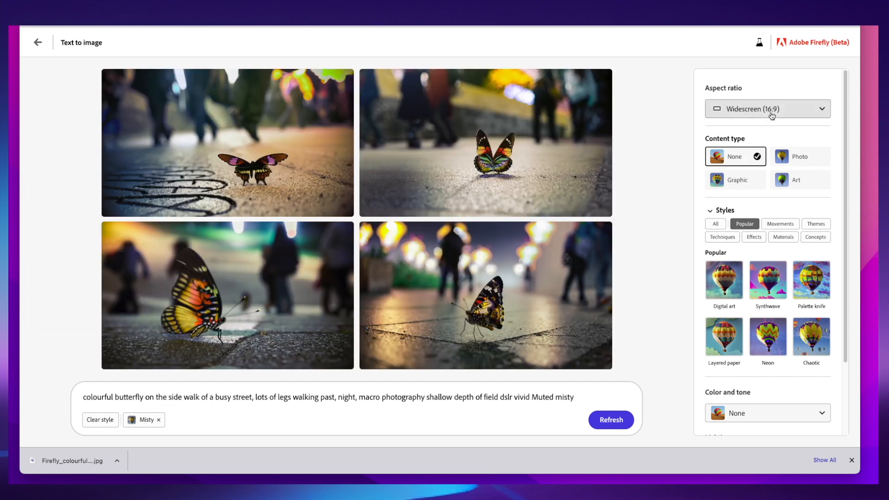
{"action": "left_click", "coordinate": [772, 113]}
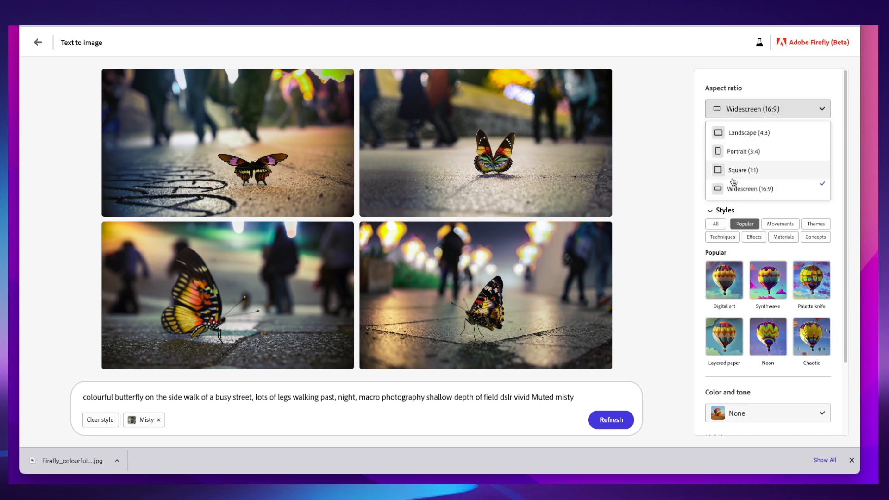
{"action": "left_click", "coordinate": [648, 122]}
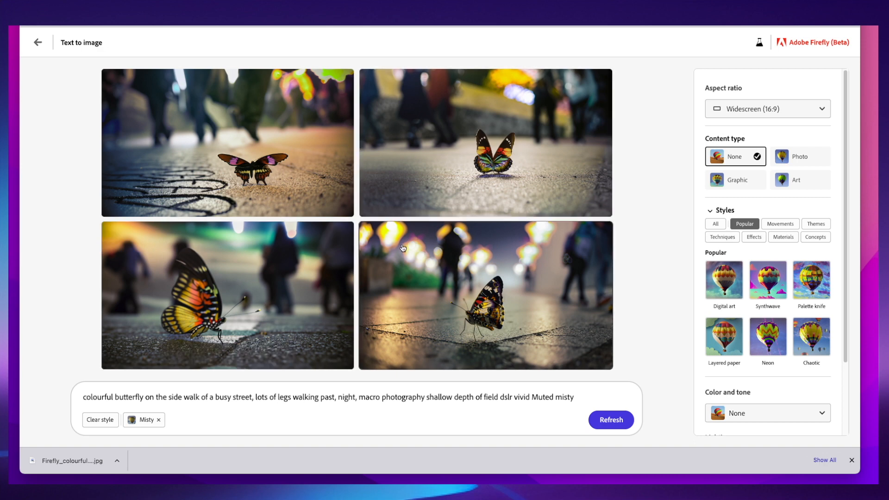
Set the content type to Photo and review the photography terms in the prompt.
{"action": "left_click_drag", "start_coordinate": [204, 401], "coordinate": [519, 410]}
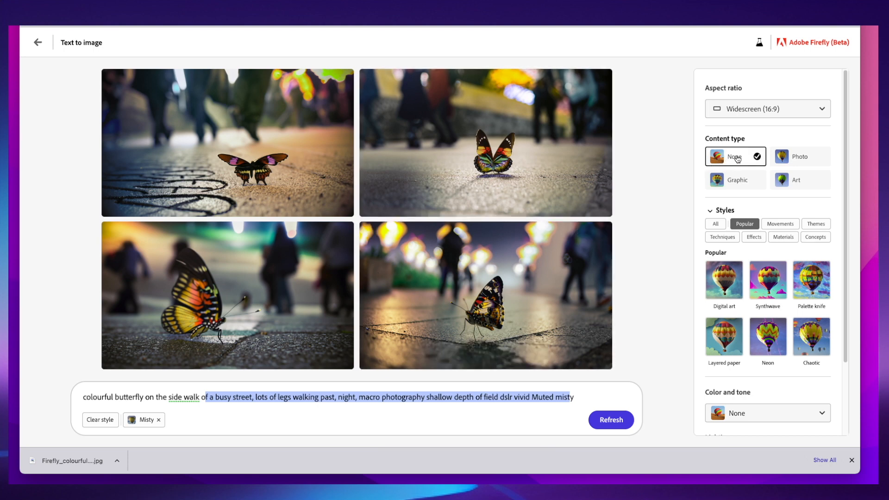
{"action": "left_click", "coordinate": [797, 158]}
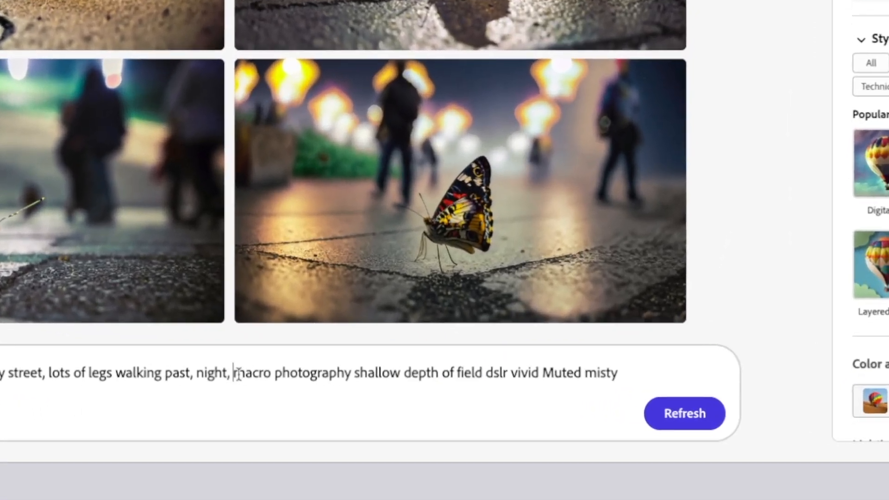
{"action": "left_click_drag", "start_coordinate": [352, 397], "coordinate": [531, 391]}
{"action": "left_click_drag", "start_coordinate": [551, 342], "coordinate": [637, 352]}
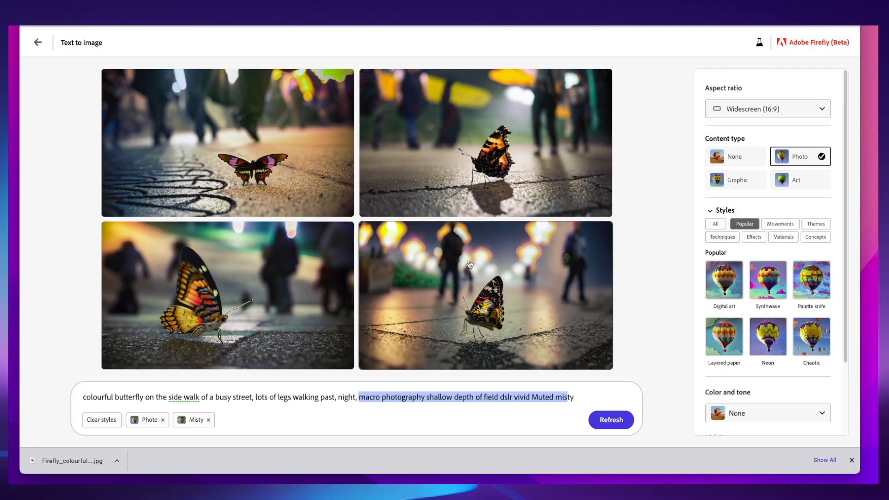
Generate Art-type images with the Bioluminescent effect added, and view the first and third results enlarged.
{"action": "left_click", "coordinate": [796, 179]}
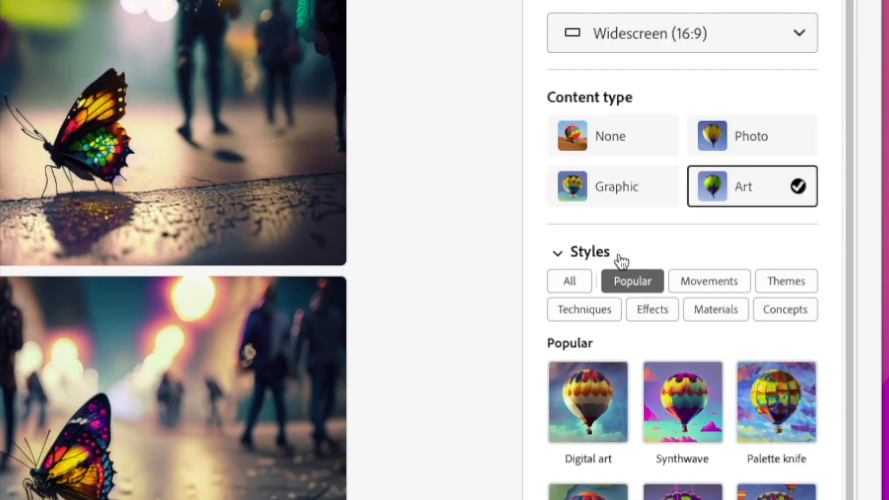
{"action": "scroll", "coordinate": [579, 354], "scroll_direction": "down", "scroll_amount": 1}
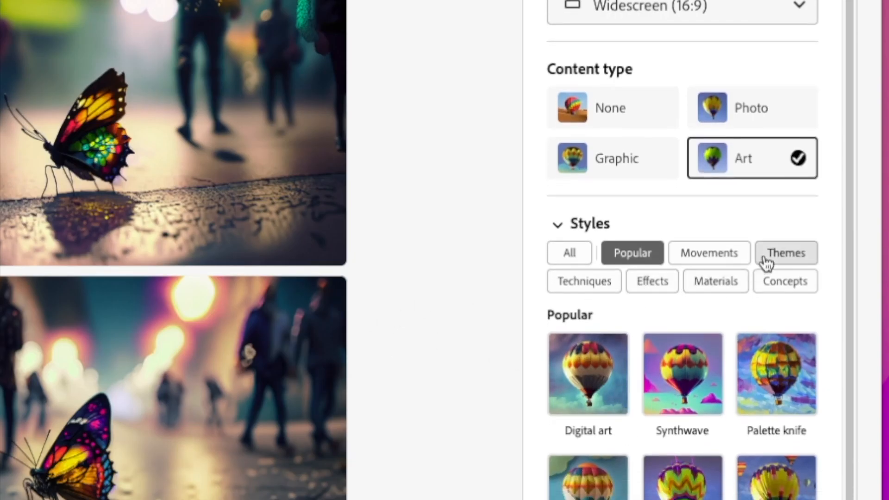
{"action": "left_click", "coordinate": [665, 279]}
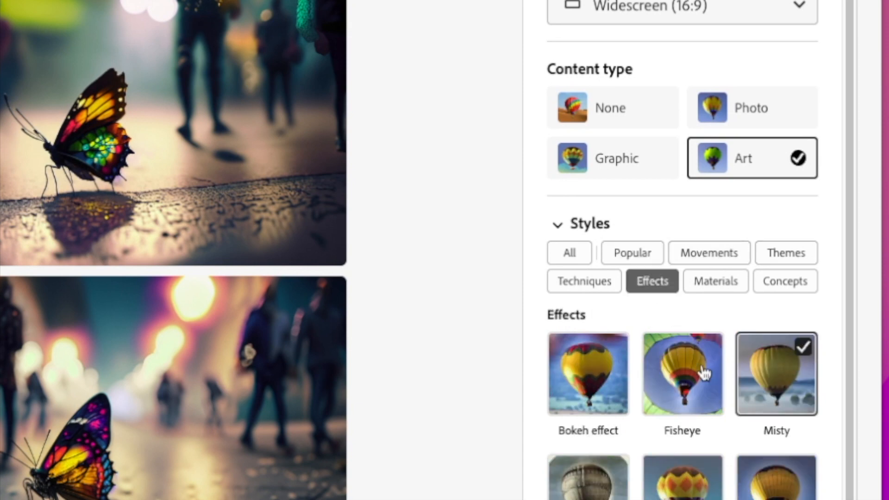
{"action": "scroll", "coordinate": [695, 477], "scroll_direction": "down", "scroll_amount": 3}
{"action": "scroll", "coordinate": [694, 490], "scroll_direction": "down", "scroll_amount": 1}
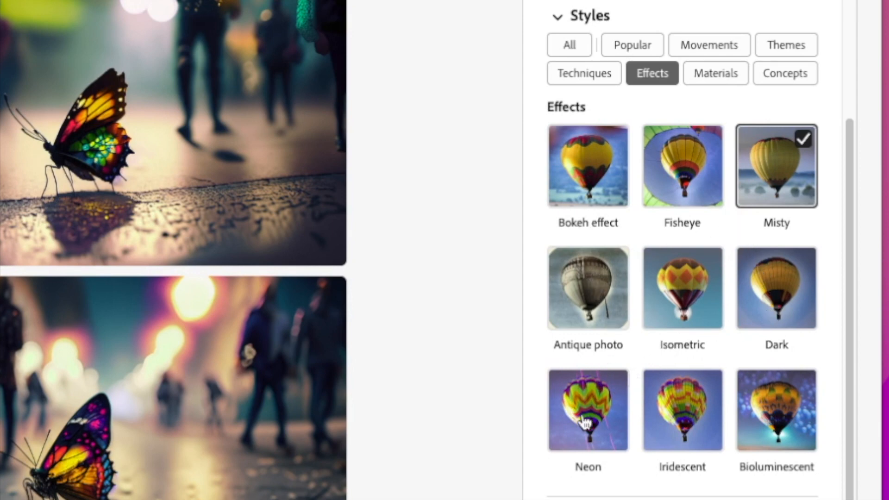
{"action": "left_click", "coordinate": [781, 418]}
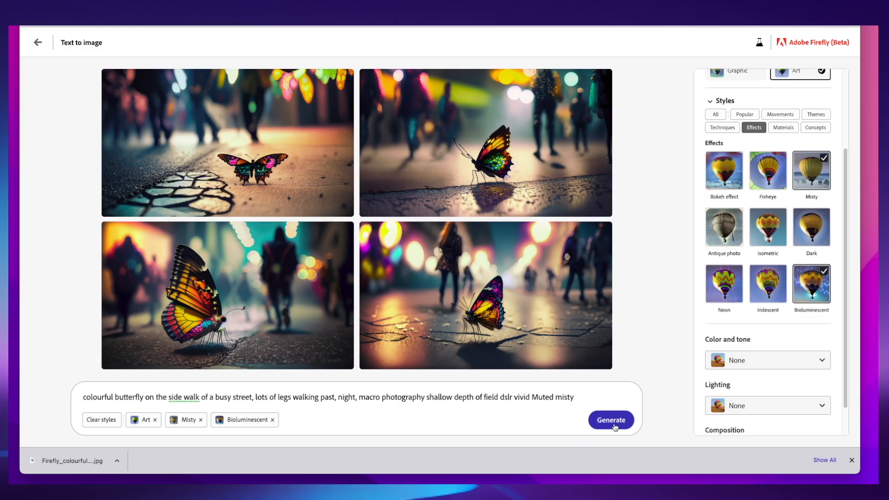
{"action": "left_click", "coordinate": [614, 425]}
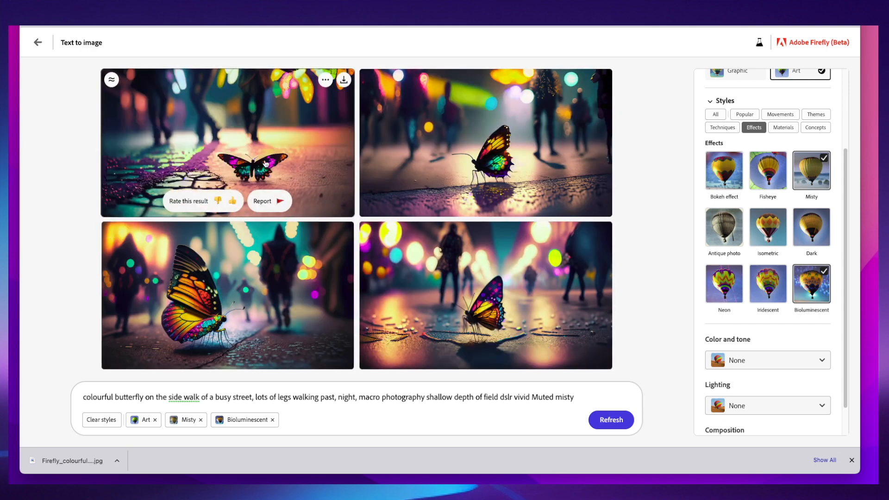
{"action": "left_click", "coordinate": [266, 163]}
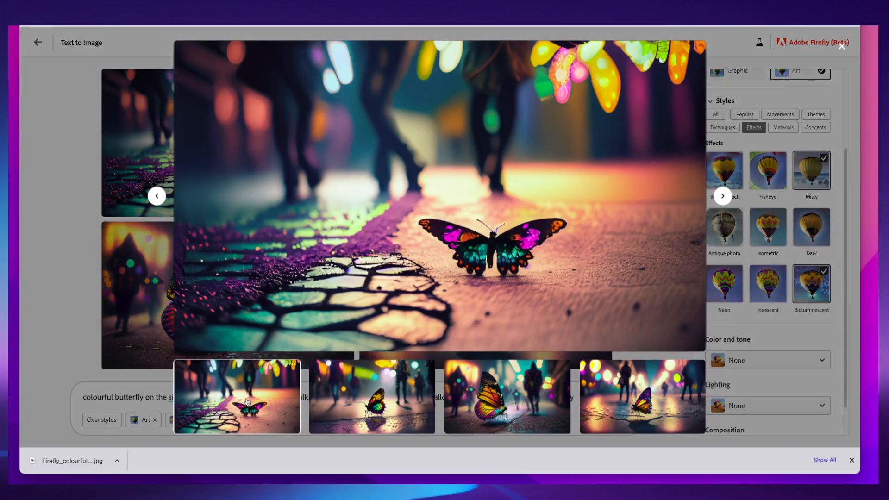
{"action": "left_click", "coordinate": [463, 398]}
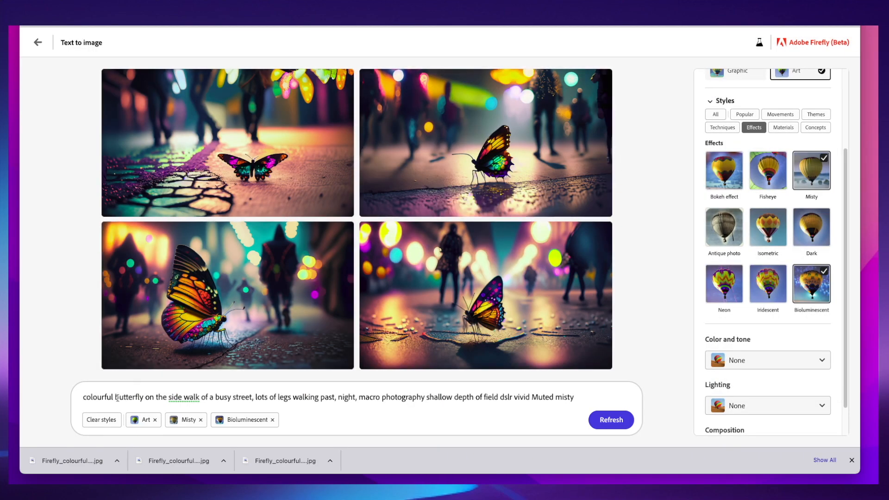
Regenerate the butterfly images with all styles cleared, and download the fourth result into the Downloads folder.
{"action": "left_click", "coordinate": [101, 420]}
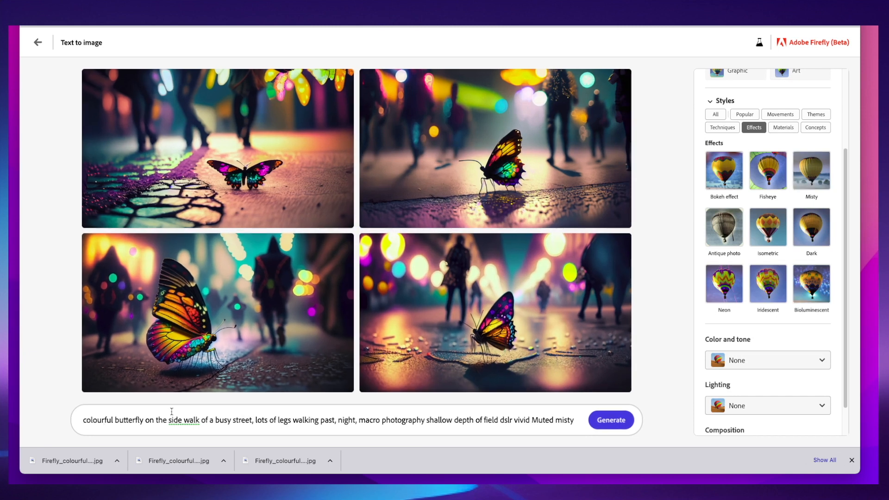
{"action": "left_click", "coordinate": [612, 420]}
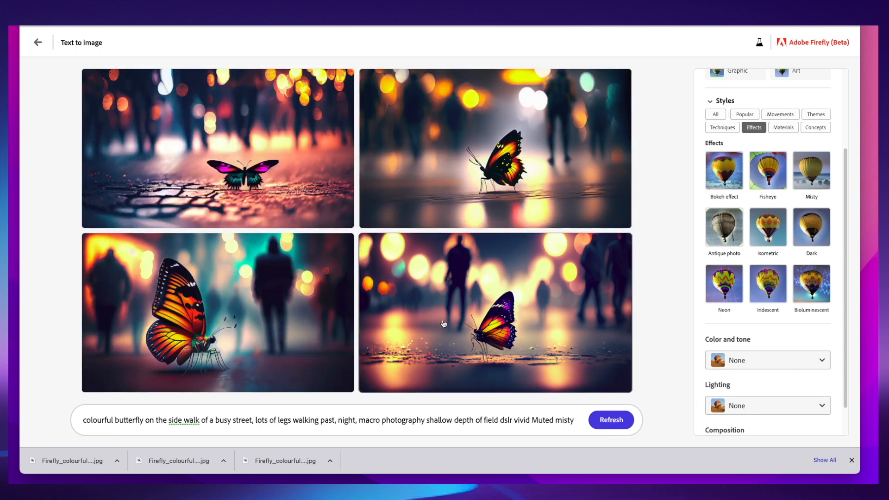
{"action": "left_click", "coordinate": [444, 324]}
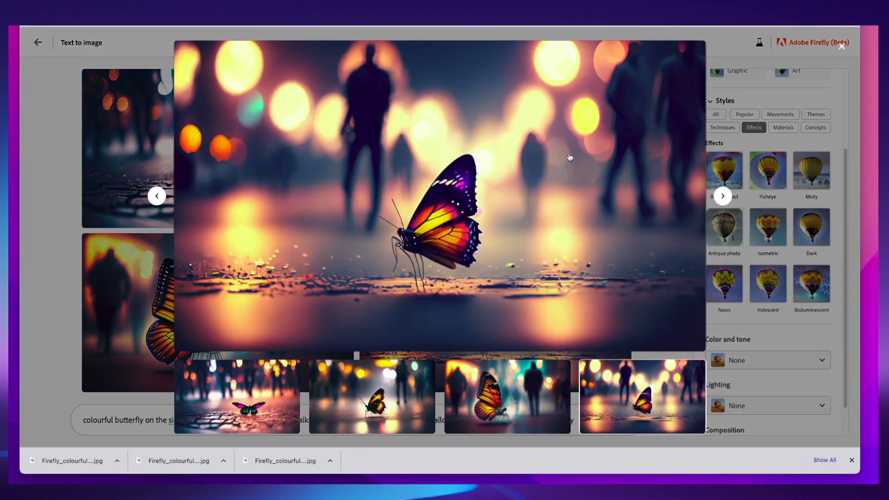
{"action": "left_click", "coordinate": [696, 51]}
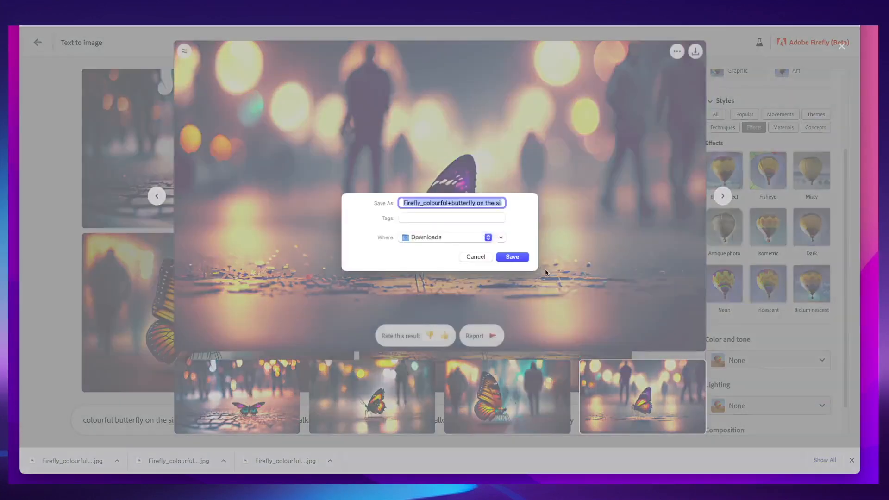
{"action": "left_click", "coordinate": [513, 257]}
{"action": "key", "text": "Escape"}
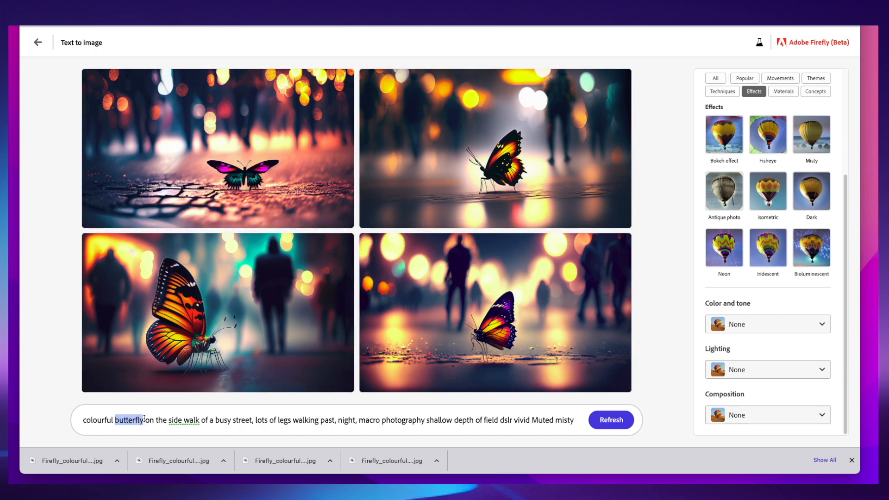
Replace "butterfly" with "caterpillar" in the prompt, correct its spelling, and generate new images.
{"action": "type", "text": "caterpi"}
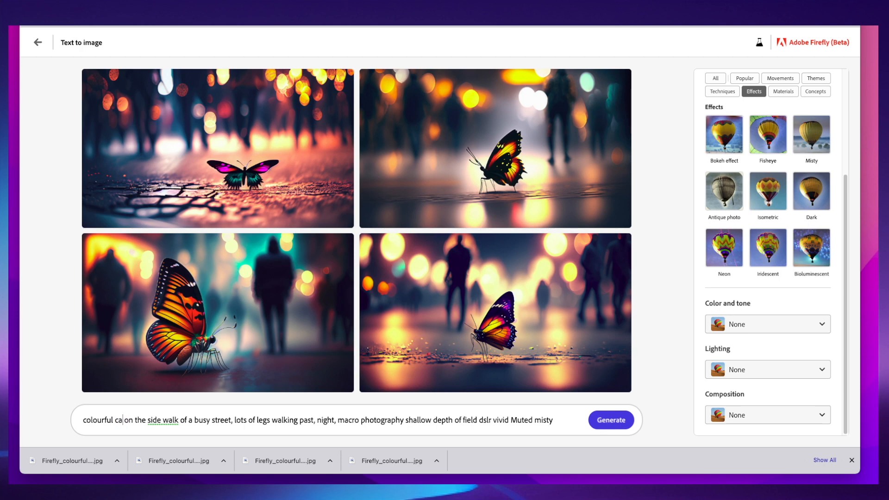
{"action": "type", "text": "lar"}
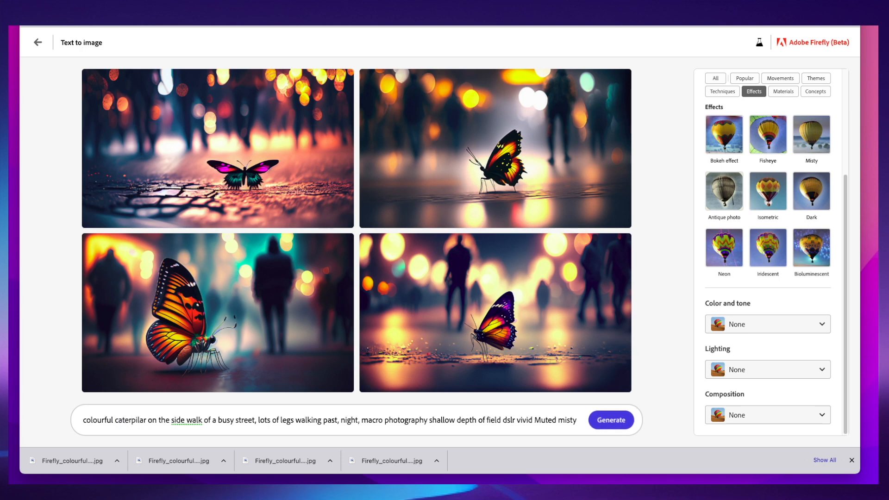
{"action": "right_click", "coordinate": [141, 420]}
{"action": "left_click", "coordinate": [160, 288]}
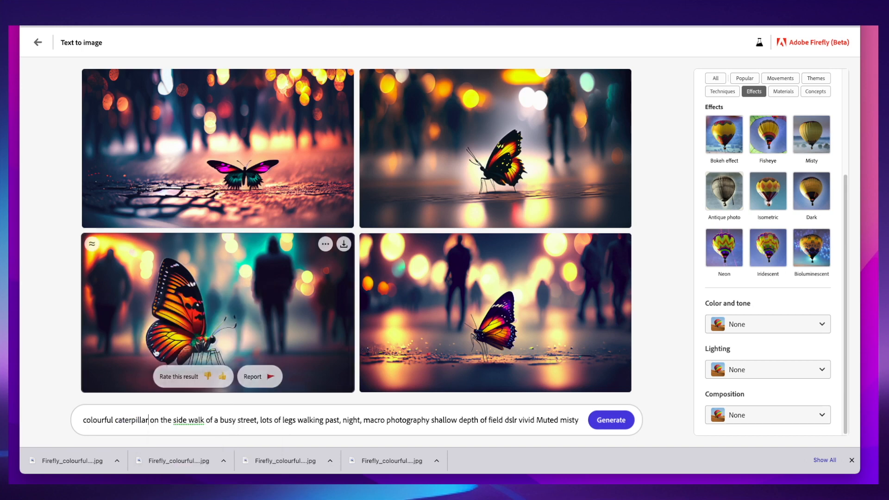
{"action": "left_click", "coordinate": [610, 420]}
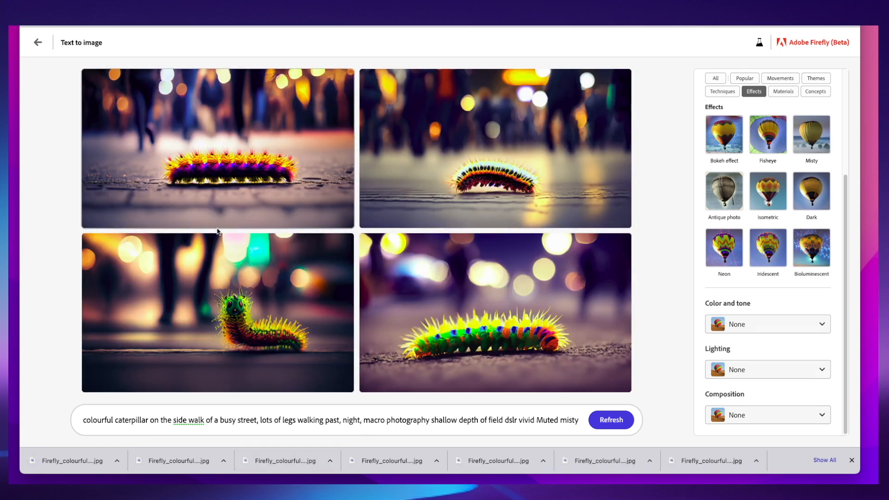
View the four generated caterpillar images enlarged one after another.
{"action": "left_click", "coordinate": [230, 176]}
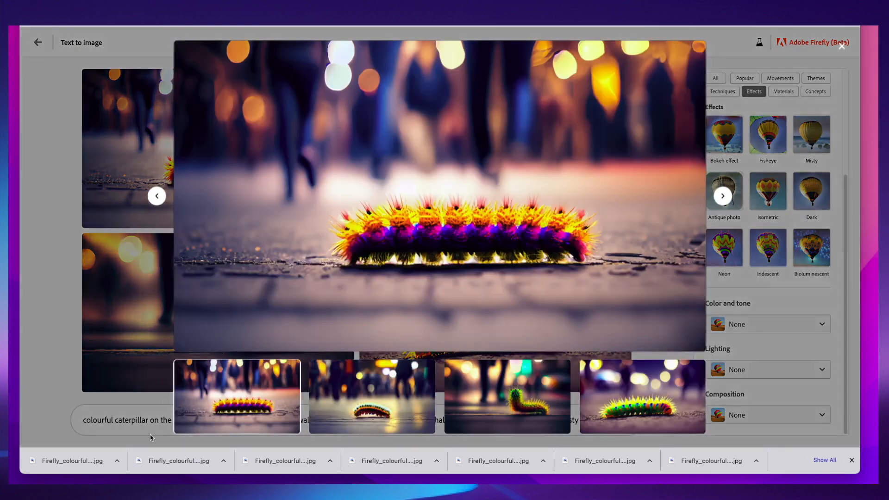
{"action": "left_click", "coordinate": [724, 196]}
{"action": "left_click", "coordinate": [723, 196]}
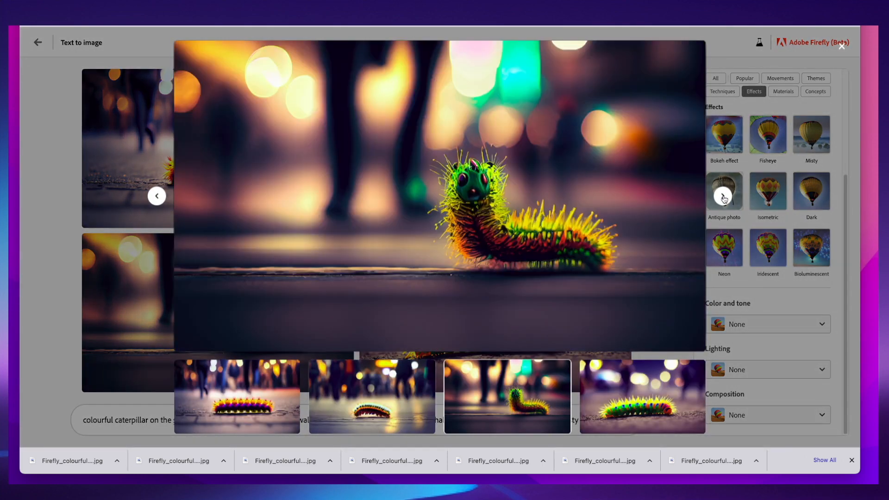
{"action": "left_click", "coordinate": [724, 196]}
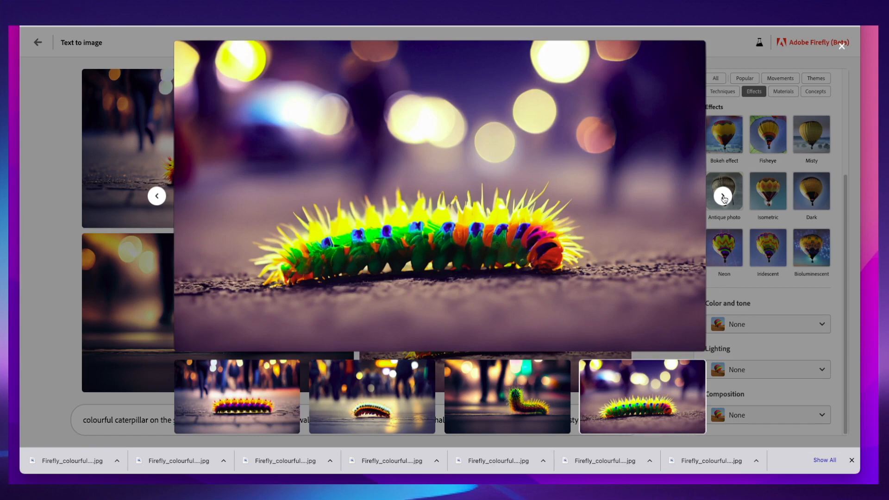
{"action": "left_click", "coordinate": [724, 196]}
{"action": "left_click", "coordinate": [724, 197]}
{"action": "key", "text": "Escape"}
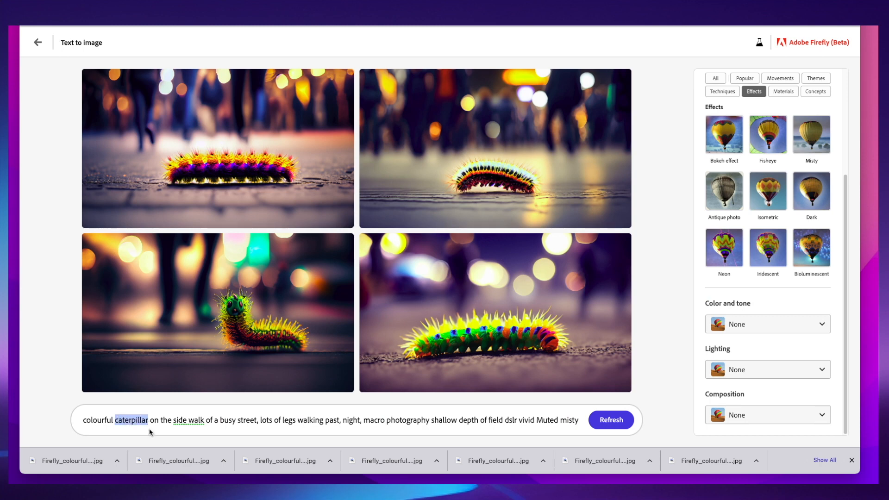
Generate images with "caterpillar" replaced by "French bulldog" in the prompt, and download the first result into the Downloads folder.
{"action": "type", "text": "French bu"}
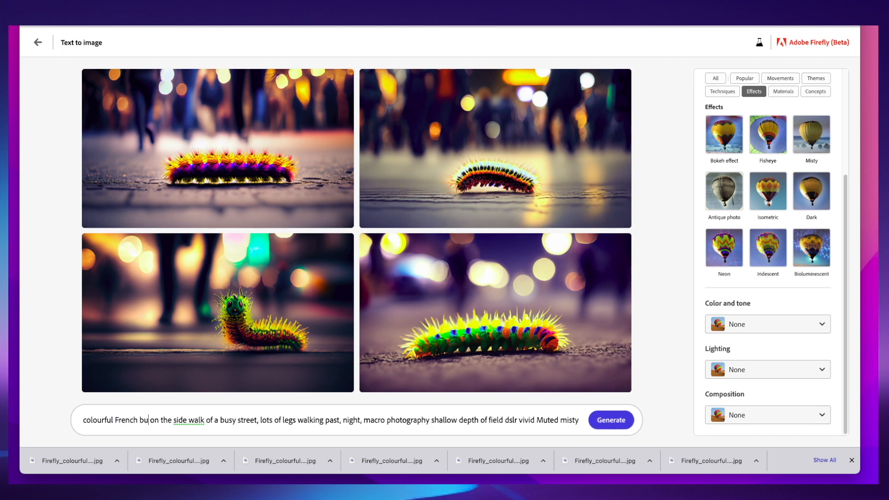
{"action": "type", "text": "ldog"}
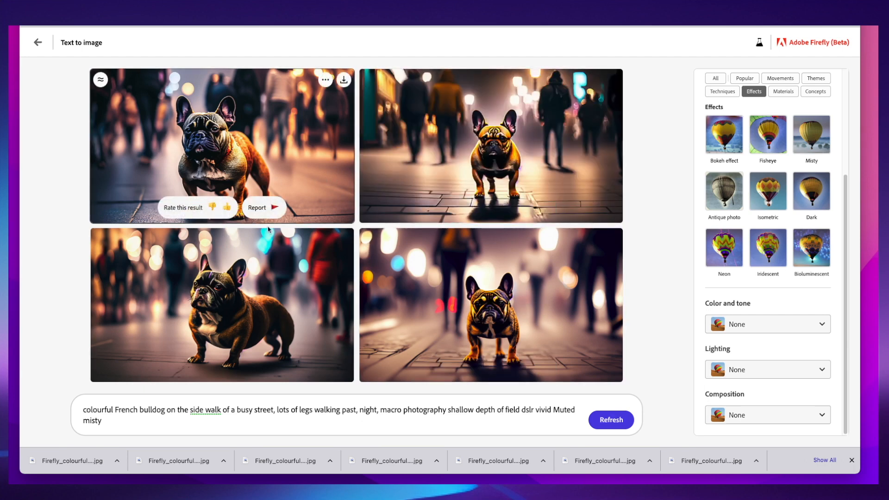
{"action": "left_click", "coordinate": [344, 81]}
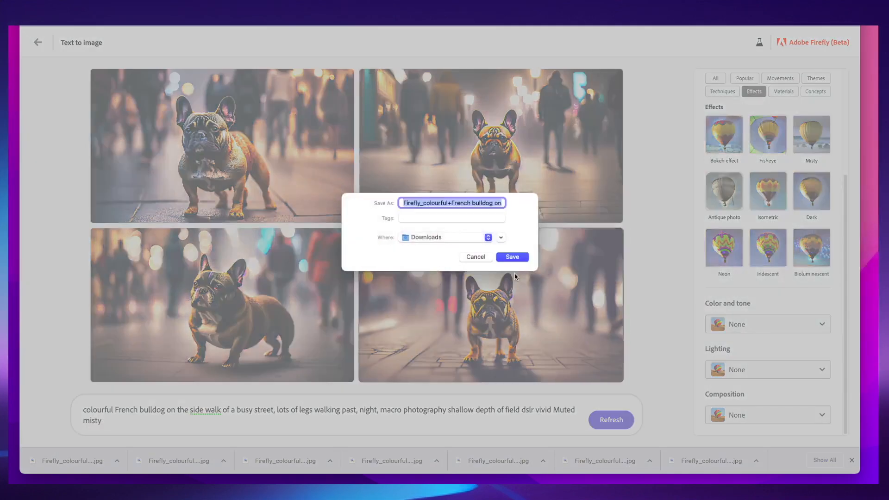
{"action": "left_click", "coordinate": [513, 257]}
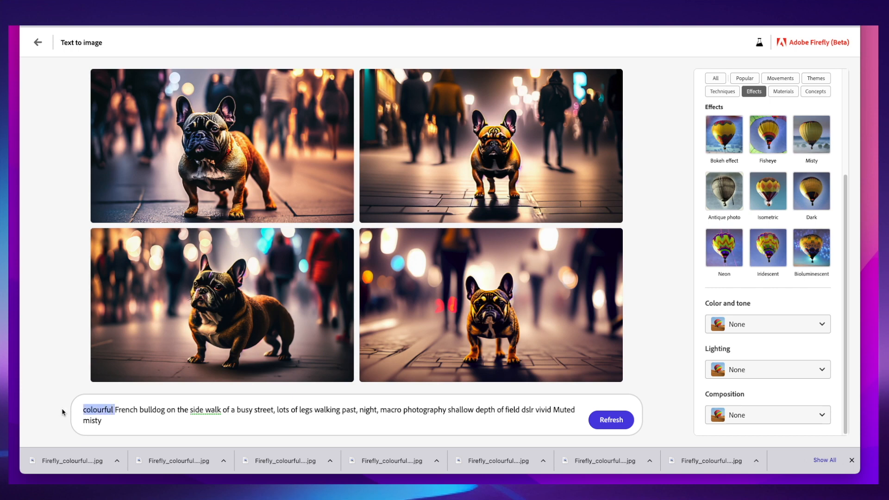
Replace "colourful" with "White" at the start of the French bulldog prompt and generate new images.
{"action": "type", "text": "White"}
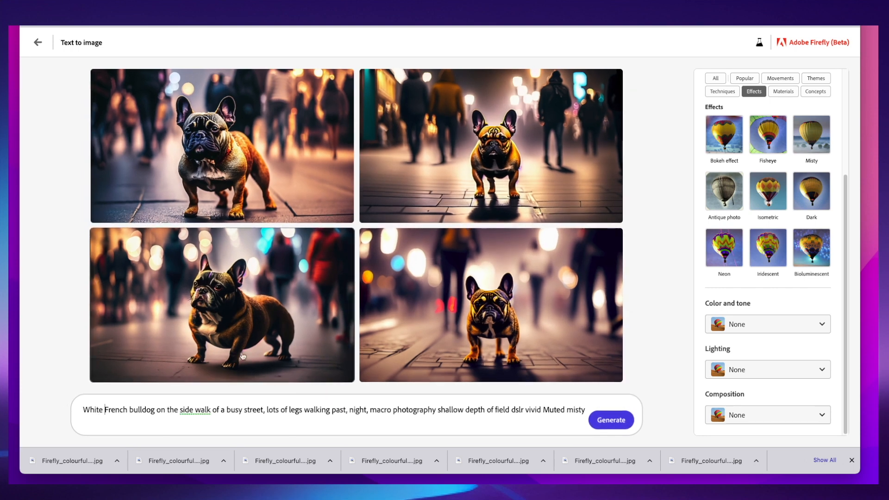
{"action": "key", "text": "Return"}
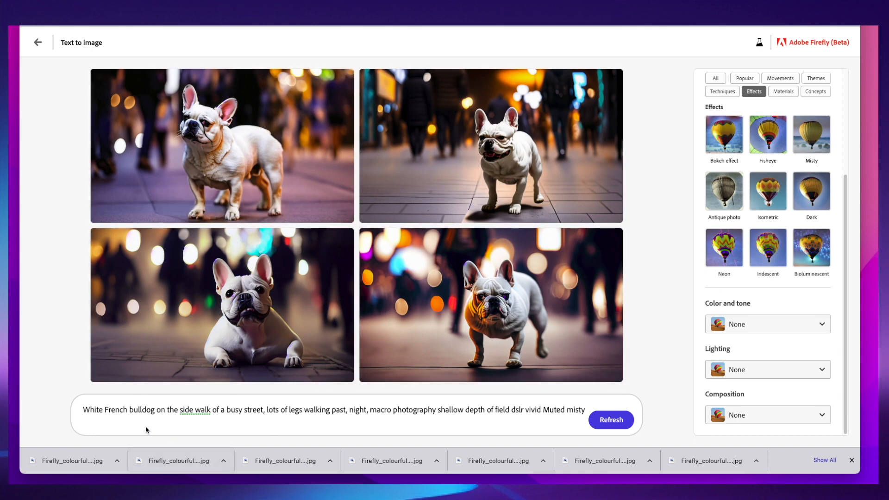
Generate images with "White French bulldog" replaced by "Black cat green eyes", and request results similar to the third image.
{"action": "left_click_drag", "start_coordinate": [145, 428], "coordinate": [76, 410]}
{"action": "left_click", "coordinate": [102, 406]}
{"action": "left_click_drag", "start_coordinate": [157, 411], "coordinate": [26, 416]}
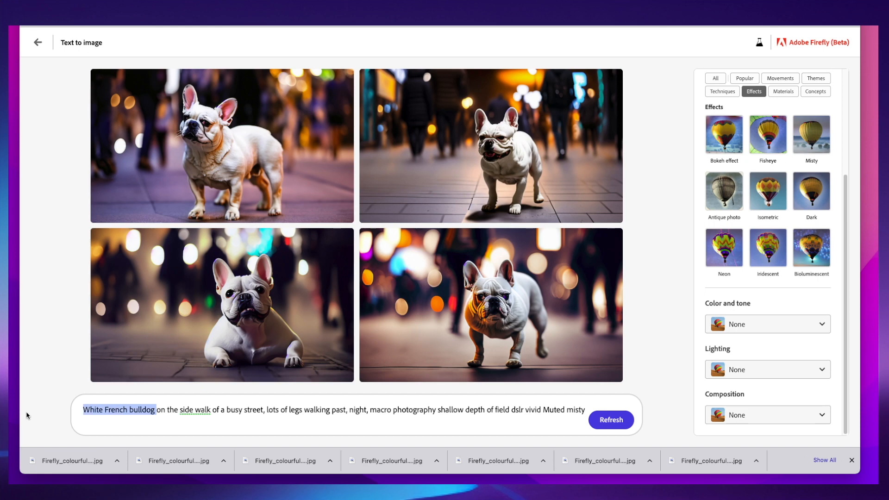
{"action": "type", "text": "Black cat green ey"}
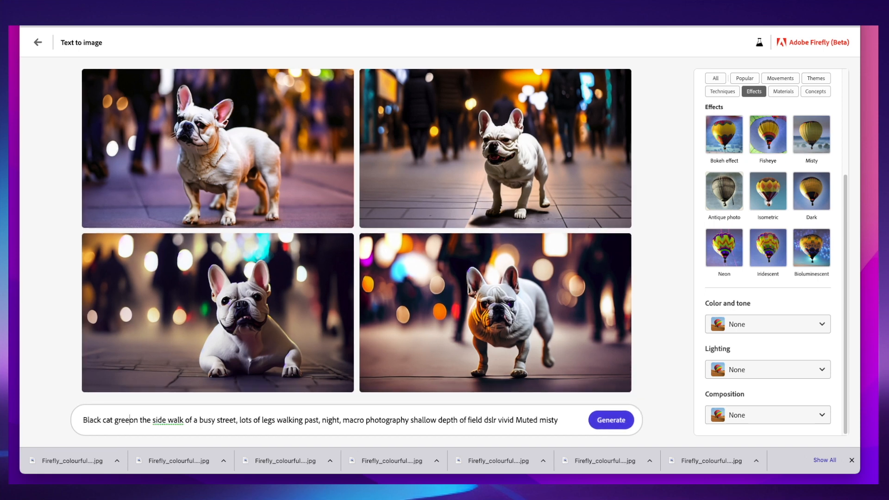
{"action": "type", "text": "es"}
{"action": "left_click", "coordinate": [610, 421]}
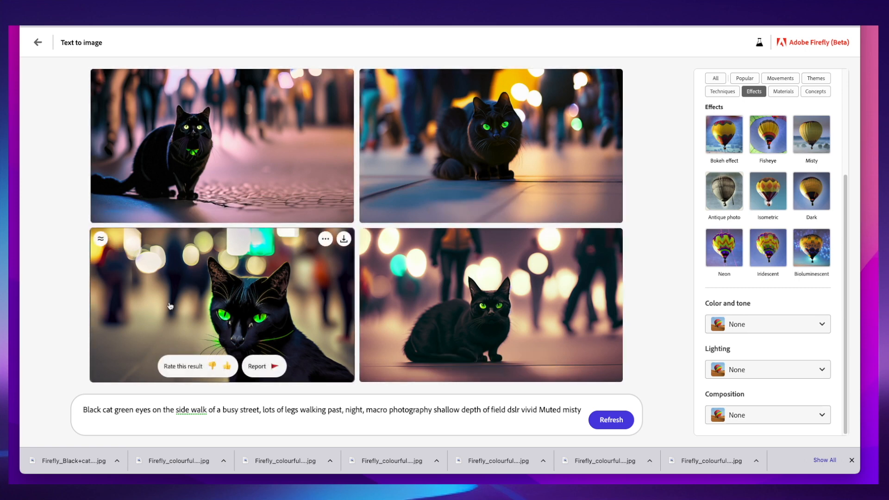
{"action": "left_click", "coordinate": [101, 239]}
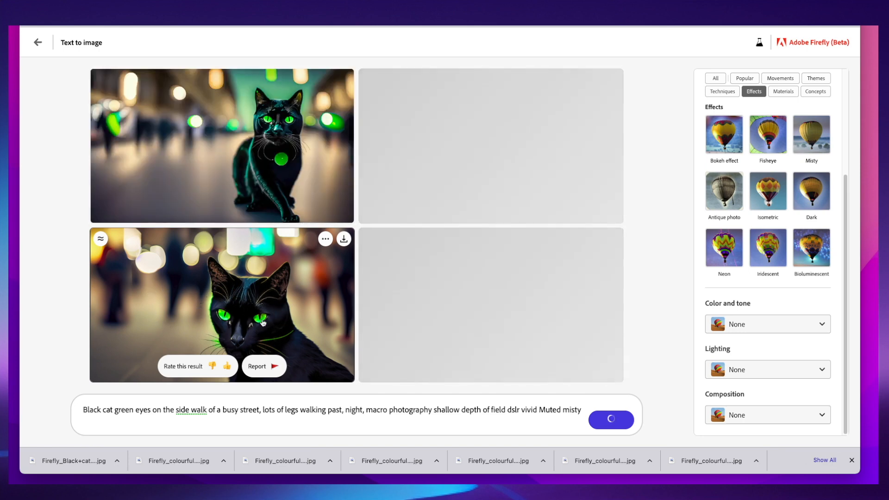
Return to the inspiration gallery and try the prompt of the yellow classic car image.
{"action": "left_click", "coordinate": [39, 43]}
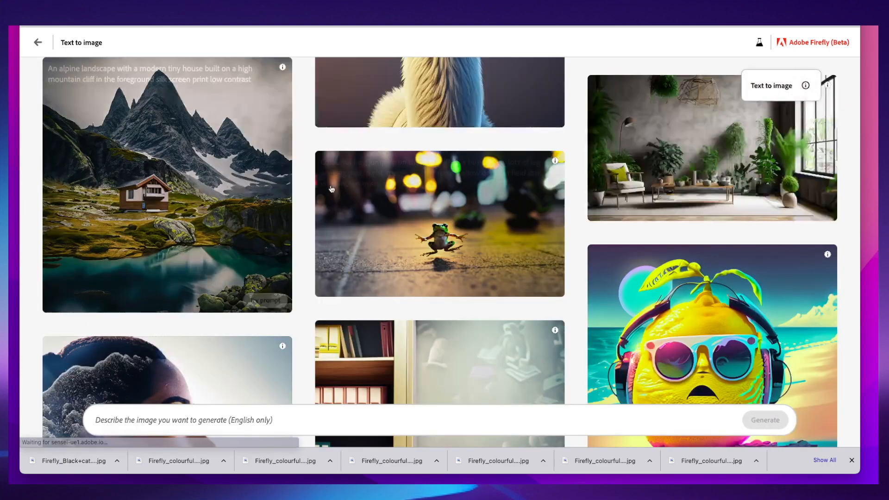
{"action": "scroll", "coordinate": [499, 238], "scroll_direction": "down", "scroll_amount": 10}
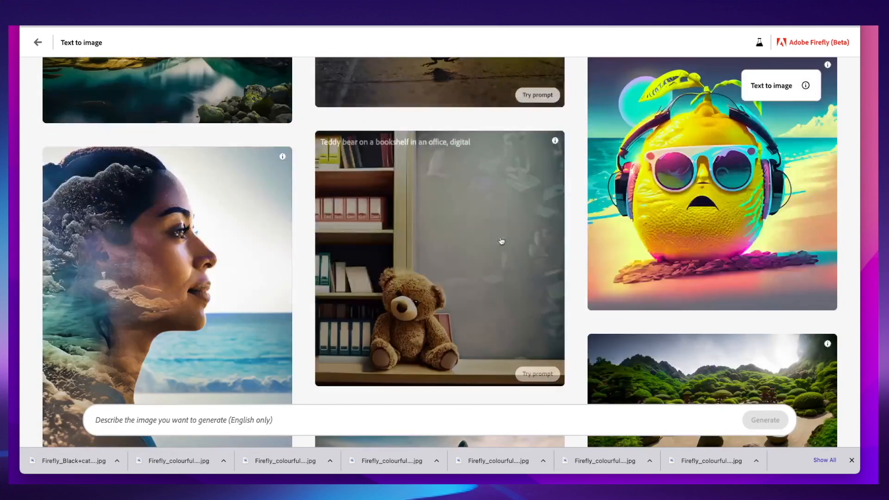
{"action": "scroll", "coordinate": [494, 246], "scroll_direction": "down", "scroll_amount": 10}
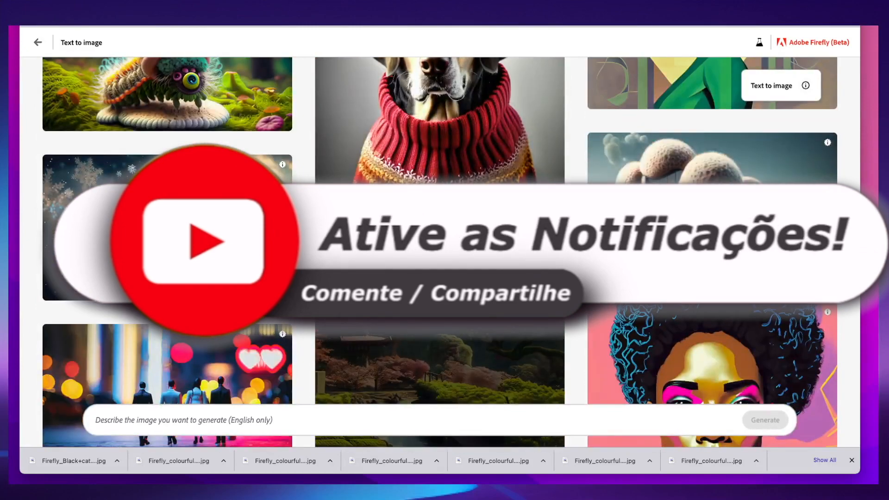
{"action": "scroll", "coordinate": [439, 136], "scroll_direction": "down", "scroll_amount": 10}
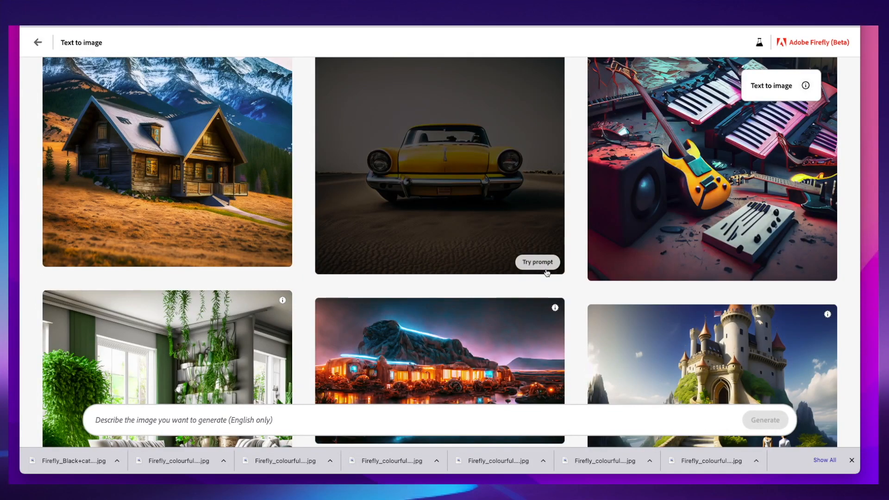
{"action": "left_click", "coordinate": [545, 265]}
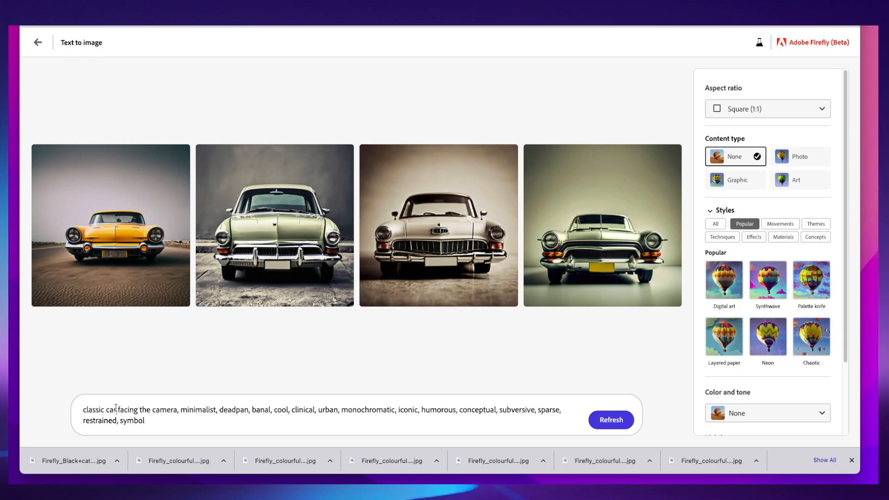
Insert "mustang" after "classic car" in the prompt, correct its spelling, and generate new images.
{"action": "left_click_drag", "start_coordinate": [116, 409], "coordinate": [112, 409]}
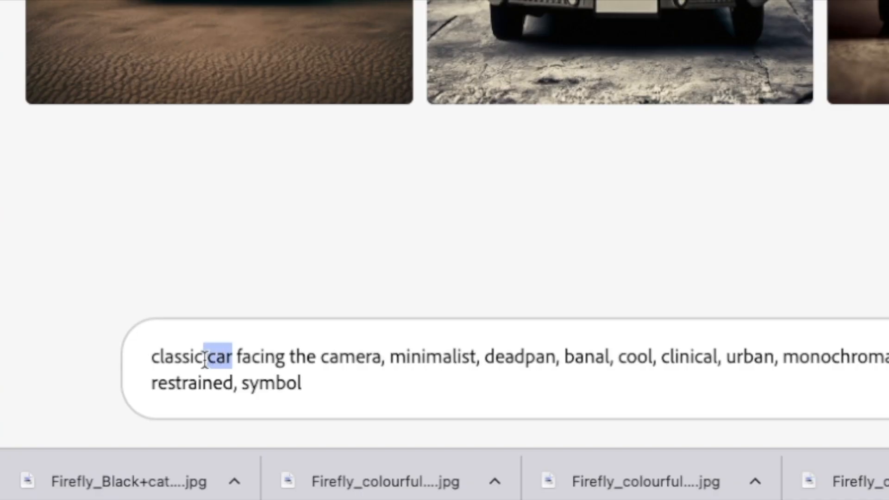
{"action": "key", "text": "Right"}
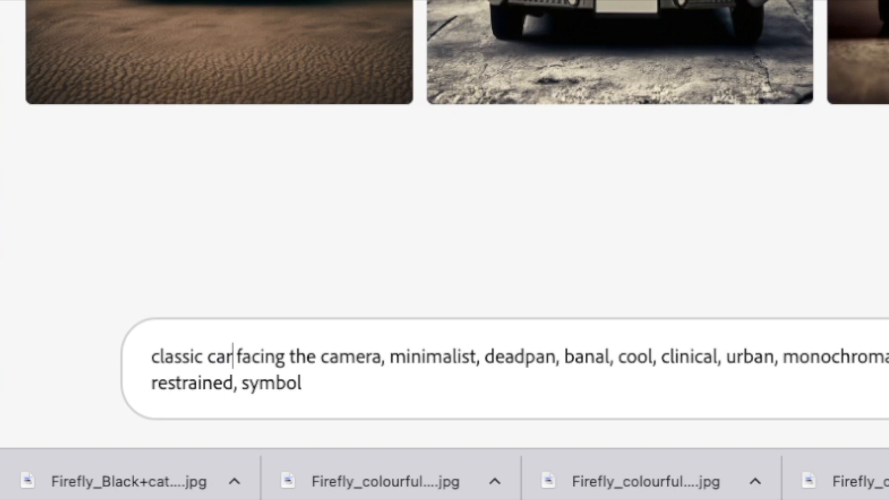
{"action": "type", "text": "mustng"}
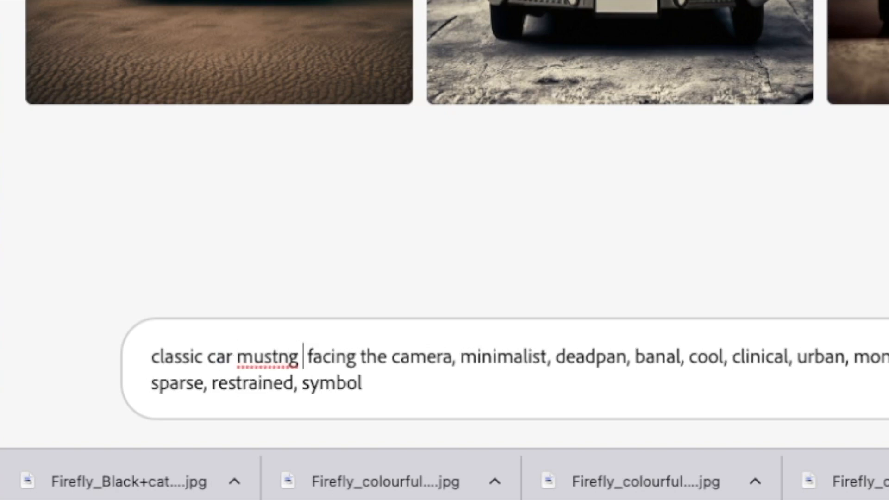
{"action": "key", "text": "Delete"}
{"action": "type", "text": "a"}
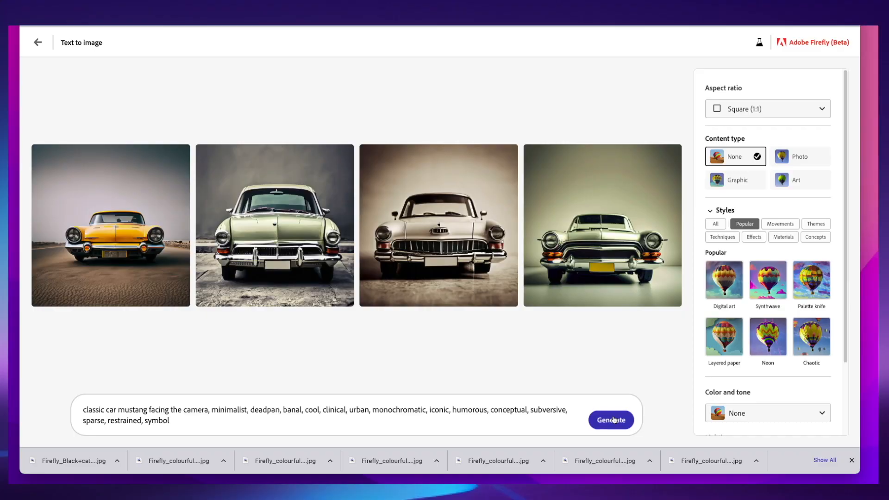
{"action": "key", "text": "Return"}
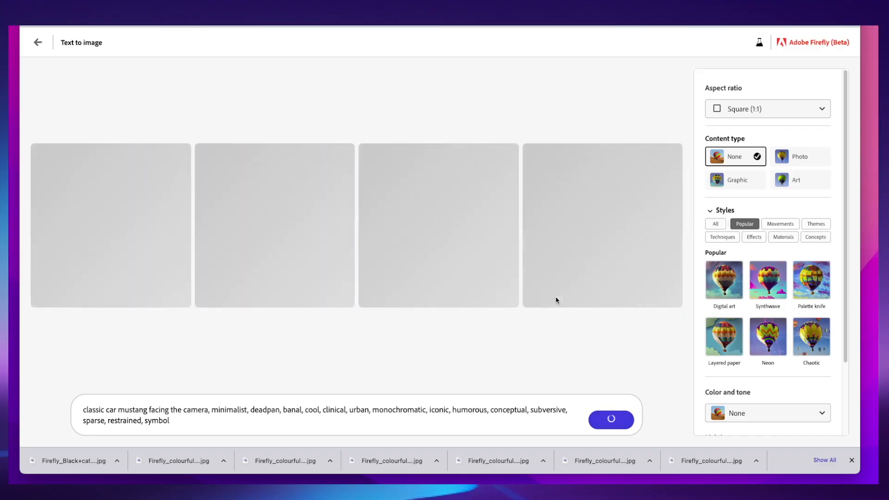
{"action": "left_click", "coordinate": [622, 422]}
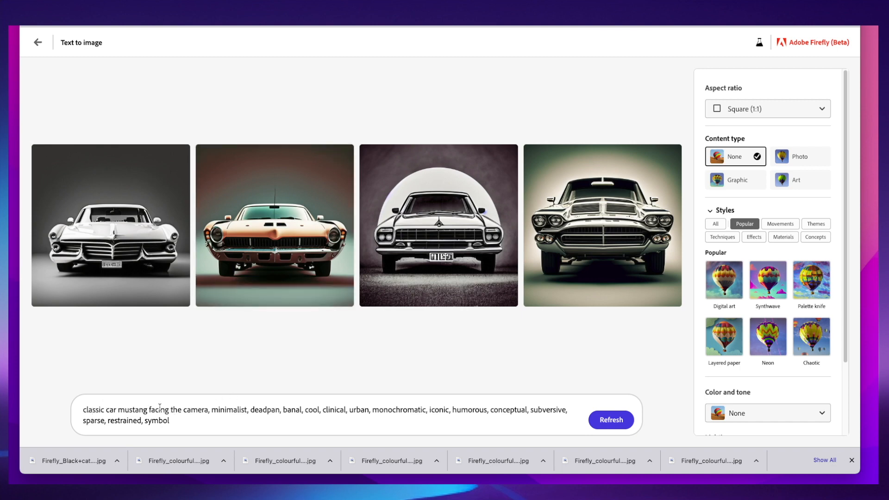
Replace "classic car mustang" with "Chair" in the prompt and generate new images.
{"action": "left_click_drag", "start_coordinate": [148, 409], "coordinate": [83, 409]}
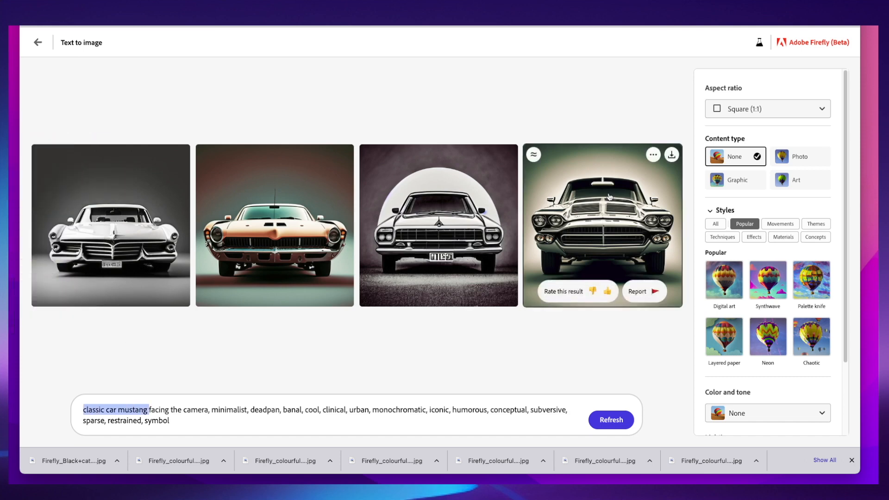
{"action": "type", "text": "Chair"}
{"action": "left_click", "coordinate": [611, 420]}
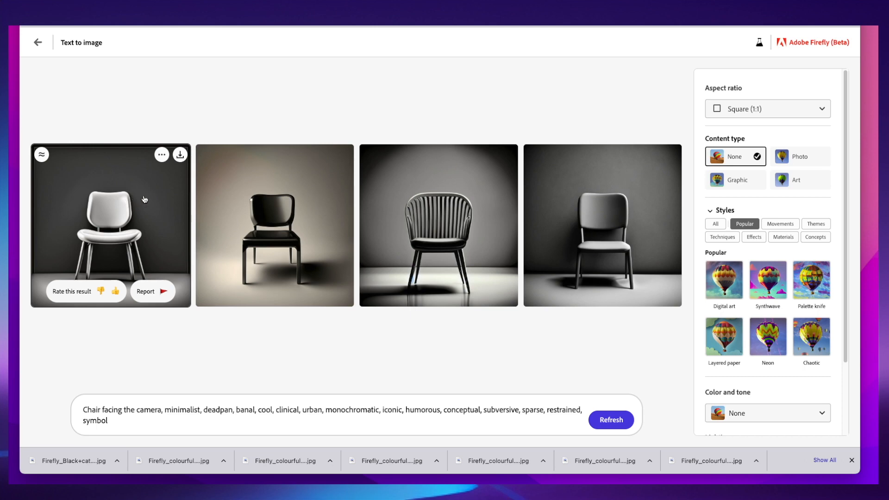
View the generated chair images enlarged one after another, and close the enlarged view.
{"action": "left_click", "coordinate": [414, 219]}
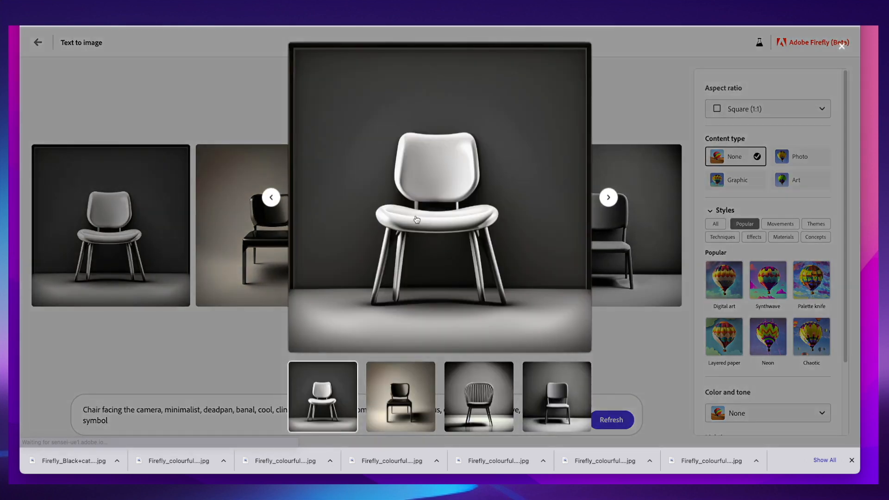
{"action": "left_click", "coordinate": [609, 198]}
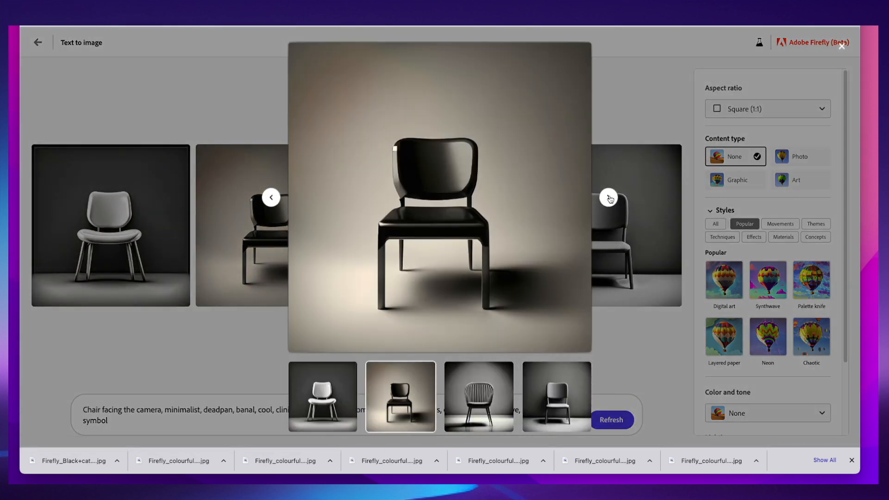
{"action": "left_click", "coordinate": [609, 197]}
{"action": "left_click", "coordinate": [609, 198]}
{"action": "left_click", "coordinate": [608, 198]}
{"action": "left_click", "coordinate": [608, 198]}
{"action": "key", "text": "Escape"}
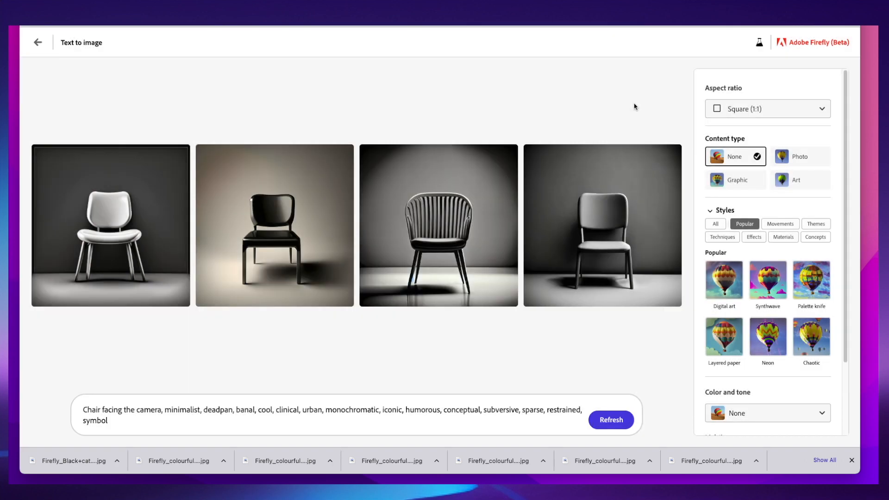
Switch the content type to Art and view the regenerated chair images enlarged one after another.
{"action": "left_click", "coordinate": [796, 183]}
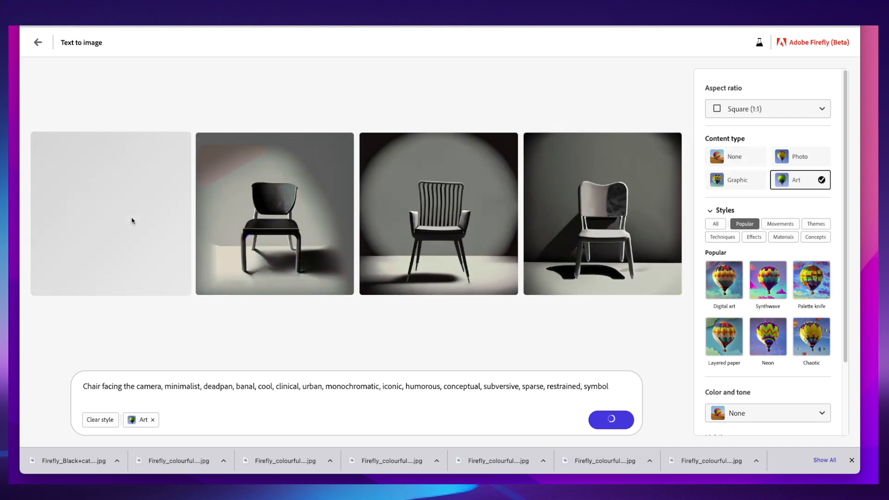
{"action": "left_click", "coordinate": [132, 221]}
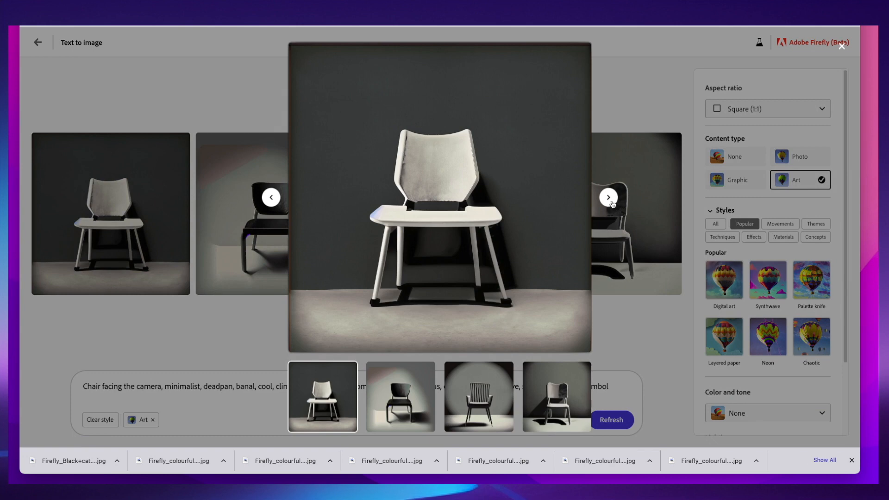
{"action": "left_click", "coordinate": [608, 197]}
{"action": "left_click", "coordinate": [609, 198]}
{"action": "left_click", "coordinate": [608, 198]}
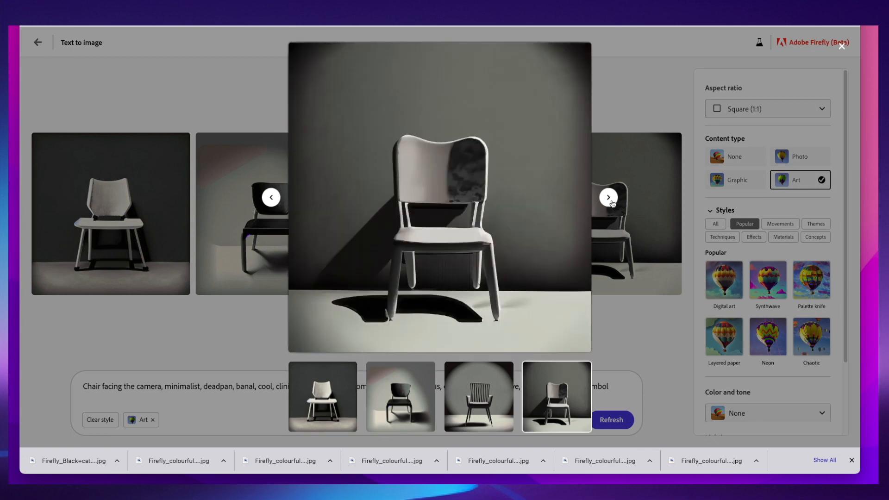
{"action": "left_click", "coordinate": [609, 198]}
{"action": "left_click", "coordinate": [608, 198]}
{"action": "left_click", "coordinate": [609, 198]}
{"action": "left_click", "coordinate": [609, 198]}
{"action": "left_click", "coordinate": [744, 156]}
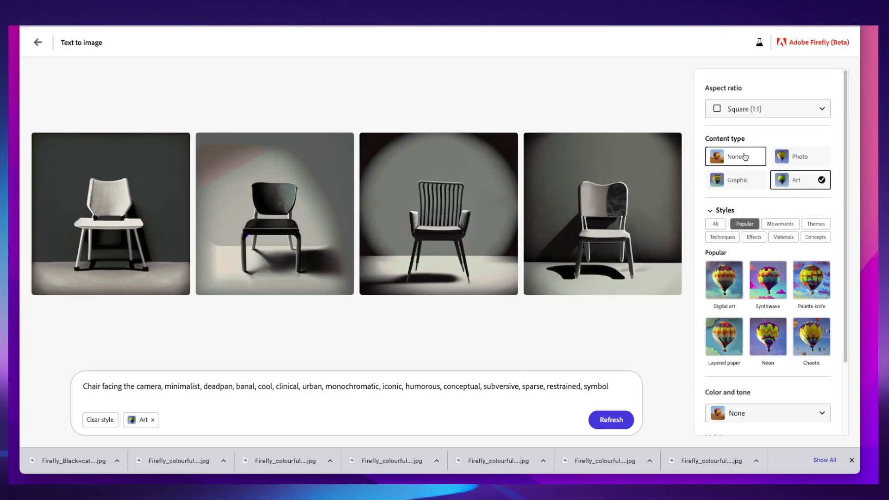
Set the content type to Photo, the color and tone to Vibrant color, and the lighting to Low lighting.
{"action": "left_click", "coordinate": [793, 156]}
{"action": "scroll", "coordinate": [765, 272], "scroll_direction": "down", "scroll_amount": 2}
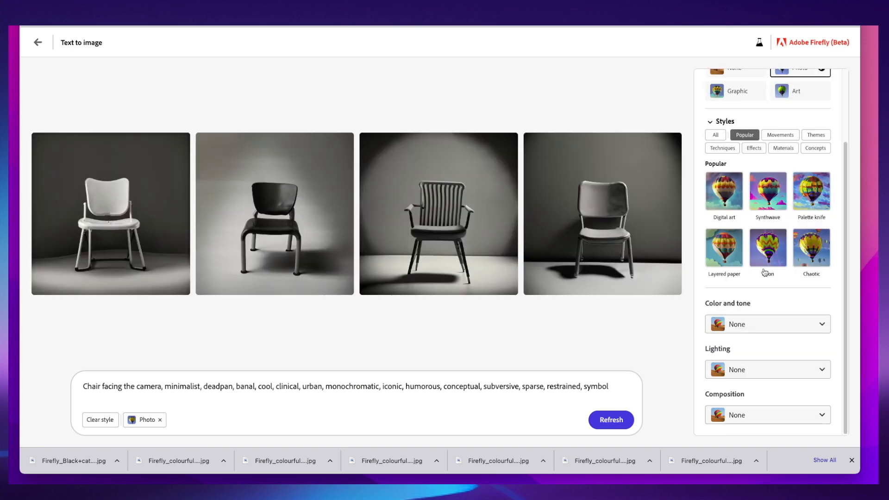
{"action": "left_click", "coordinate": [778, 326]}
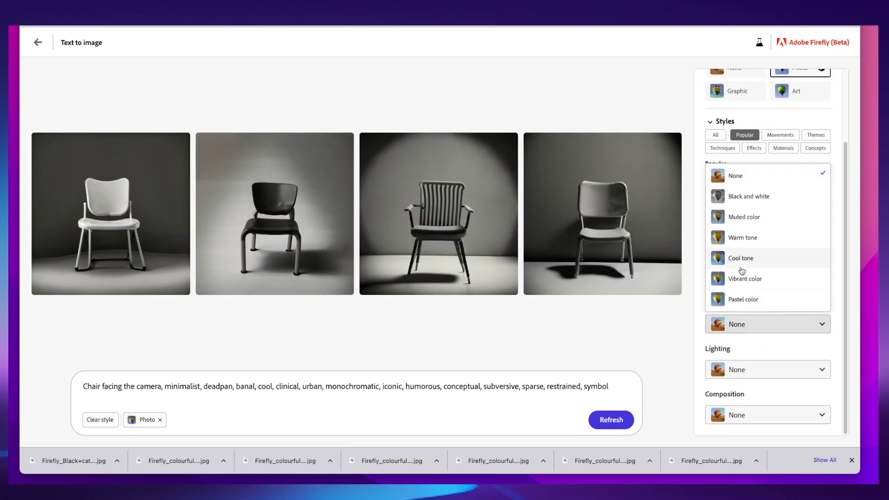
{"action": "left_click", "coordinate": [743, 278]}
{"action": "left_click", "coordinate": [796, 372]}
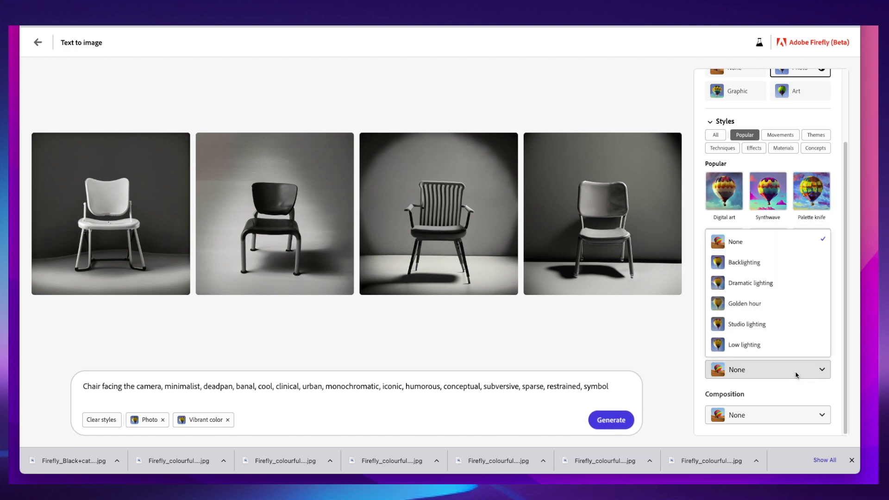
{"action": "left_click", "coordinate": [737, 344]}
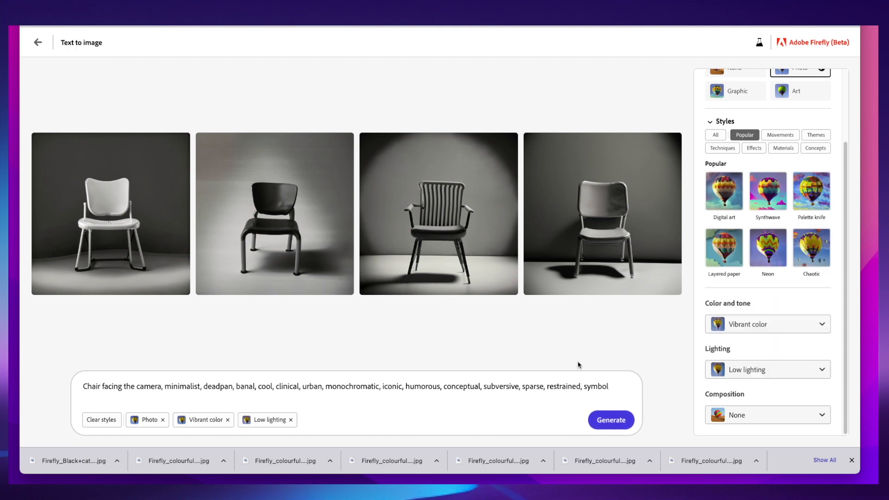
Set the composition to Shot from below and generate new chair images.
{"action": "left_click", "coordinate": [783, 419]}
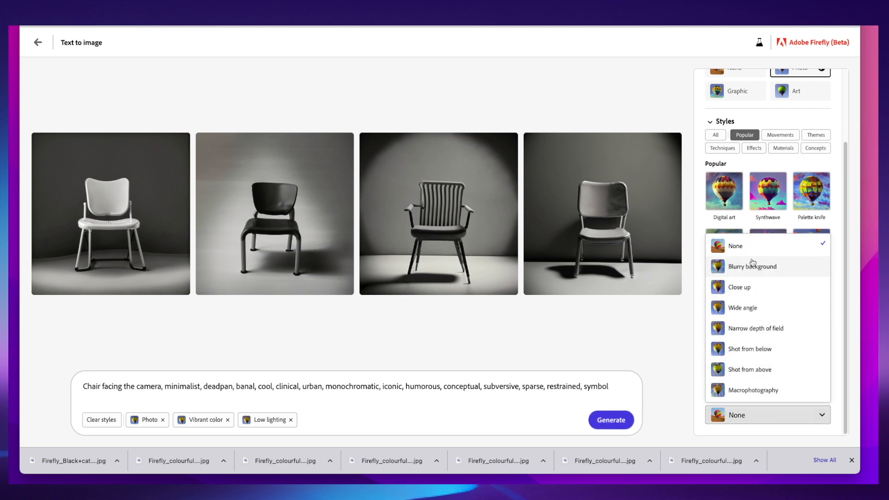
{"action": "left_click", "coordinate": [767, 351]}
{"action": "left_click", "coordinate": [597, 411]}
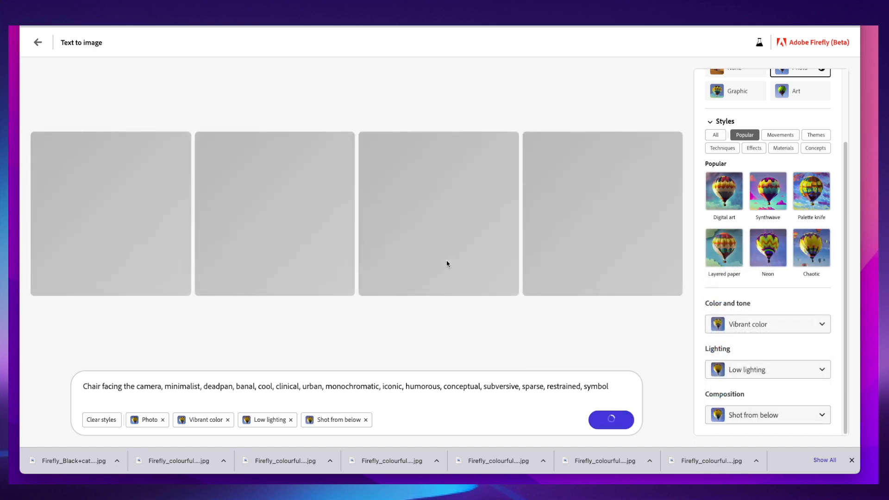
View the first two newly generated chair images enlarged, and close the enlarged view.
{"action": "left_click", "coordinate": [120, 225]}
{"action": "left_click", "coordinate": [608, 197]}
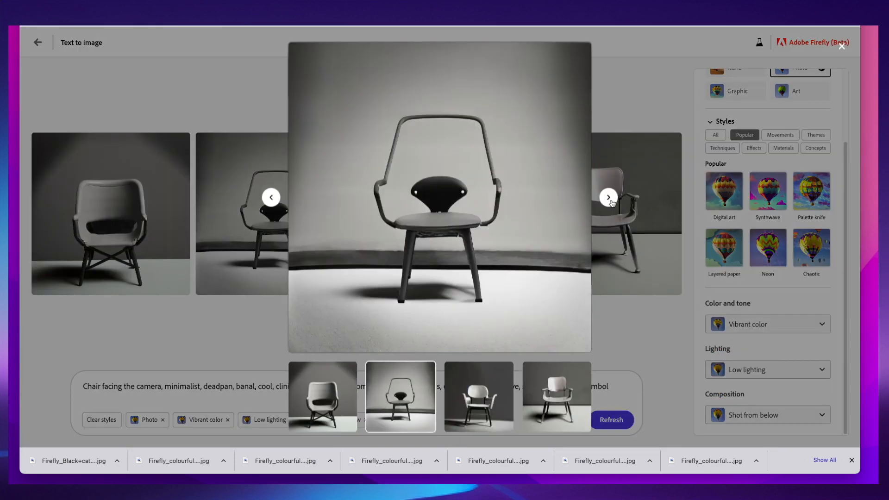
{"action": "left_click", "coordinate": [238, 326]}
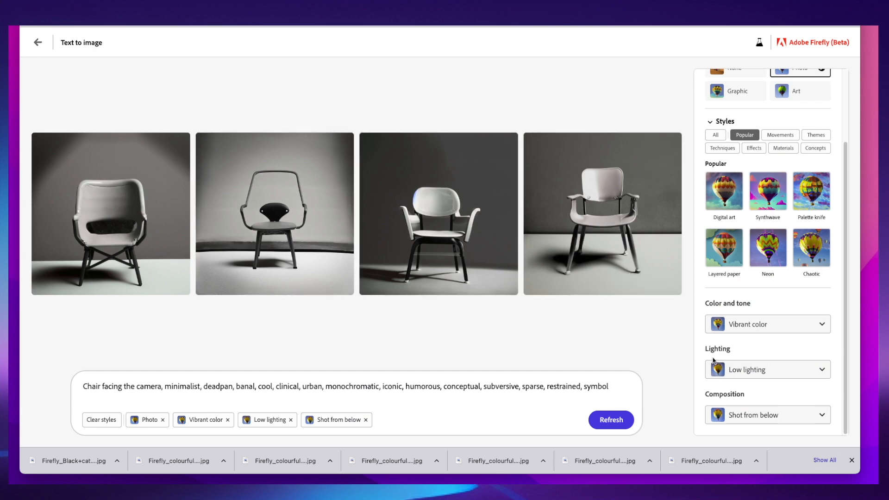
{"action": "scroll", "coordinate": [725, 249], "scroll_direction": "up", "scroll_amount": 2}
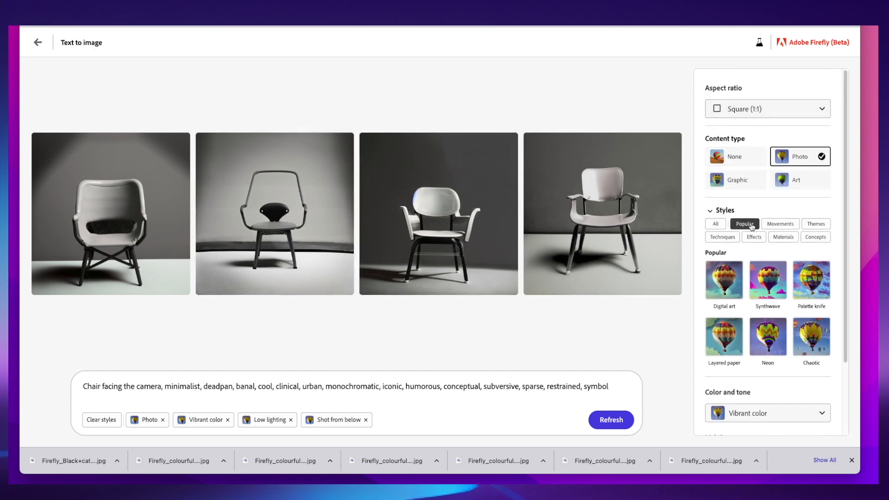
{"action": "scroll", "coordinate": [748, 254], "scroll_direction": "down", "scroll_amount": 2}
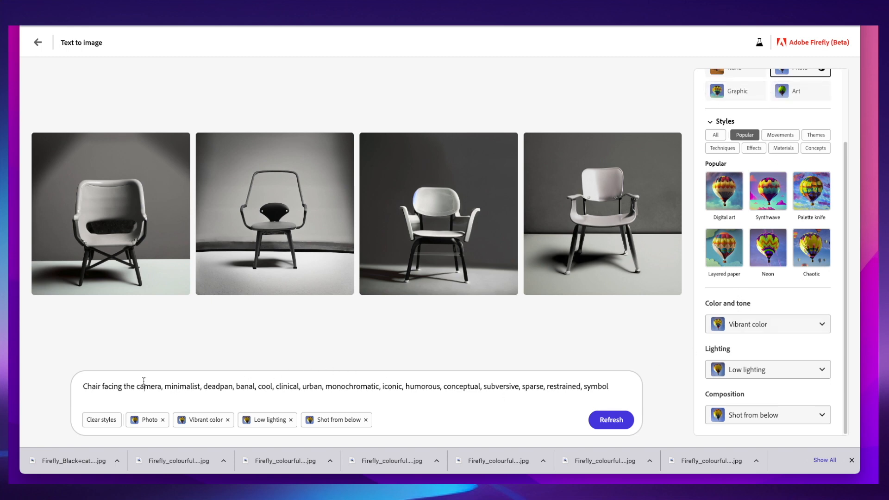
{"action": "left_click_drag", "start_coordinate": [144, 387], "coordinate": [613, 391]}
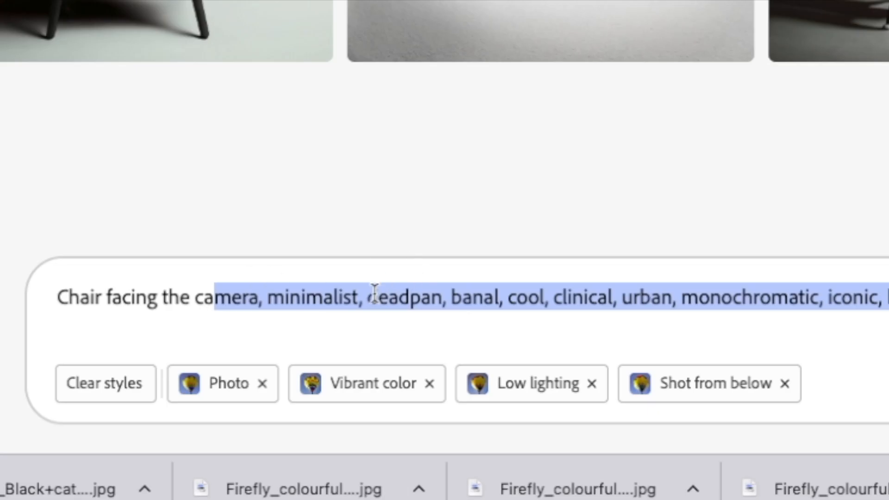
{"action": "left_click", "coordinate": [201, 386]}
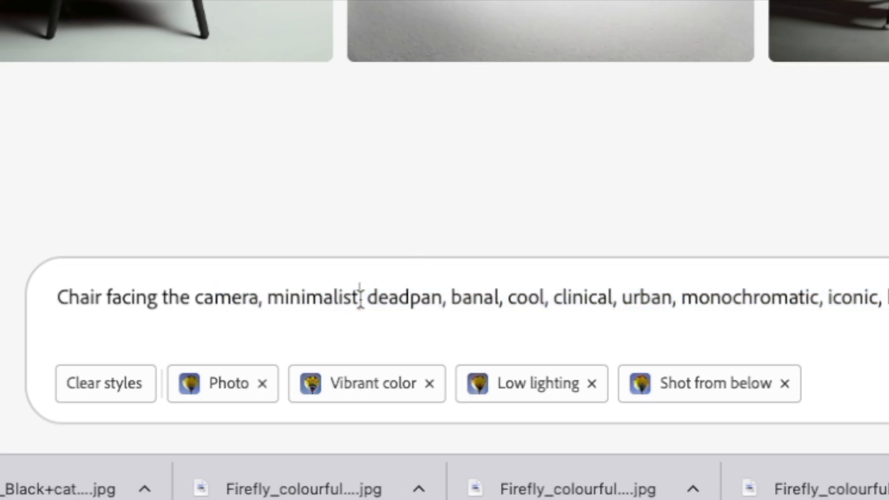
Clear all applied styles and cut the prompt down to "Chair facing the camera".
{"action": "left_click", "coordinate": [99, 388]}
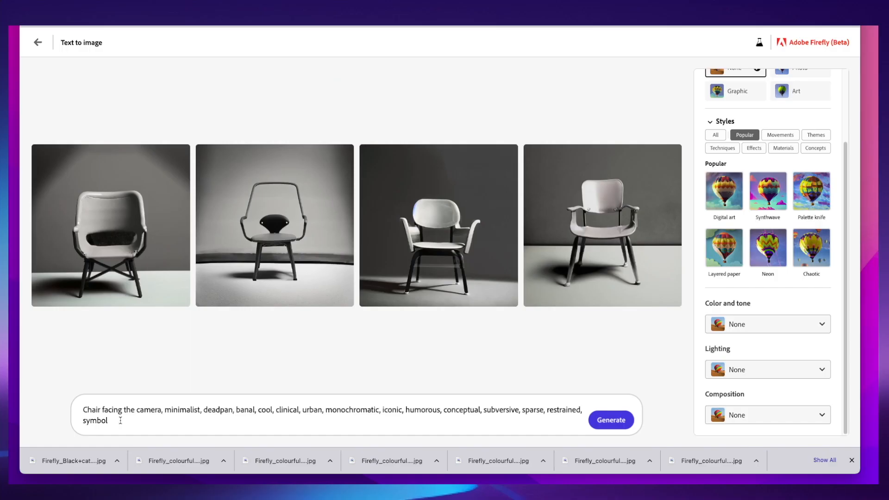
{"action": "left_click_drag", "start_coordinate": [108, 421], "coordinate": [160, 409]}
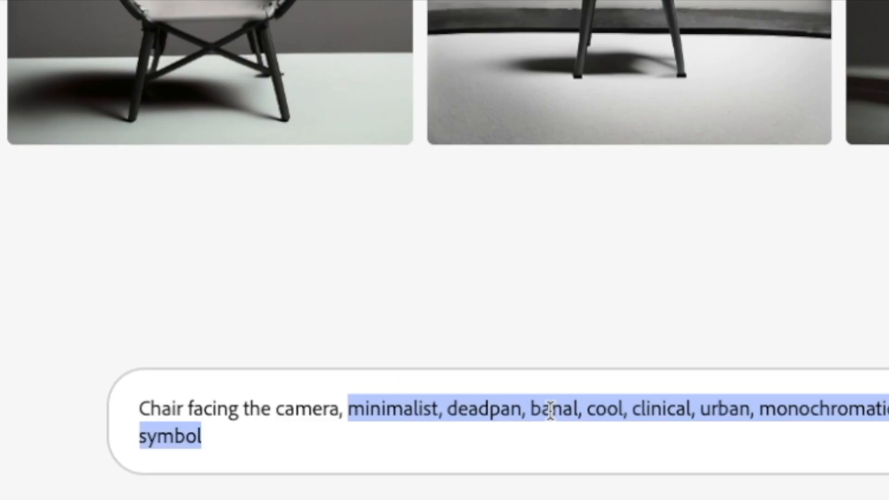
{"action": "key", "text": "BackSpace"}
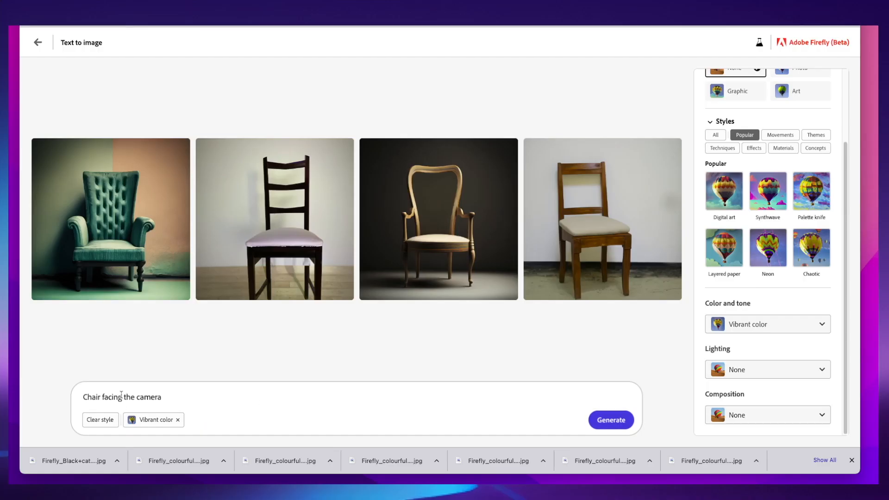
{"action": "left_click_drag", "start_coordinate": [122, 395], "coordinate": [84, 397]}
Generate new chair images with the color and tone set to Warm tone, Dramatic lighting and a Shot from above composition.
{"action": "left_click", "coordinate": [764, 325]}
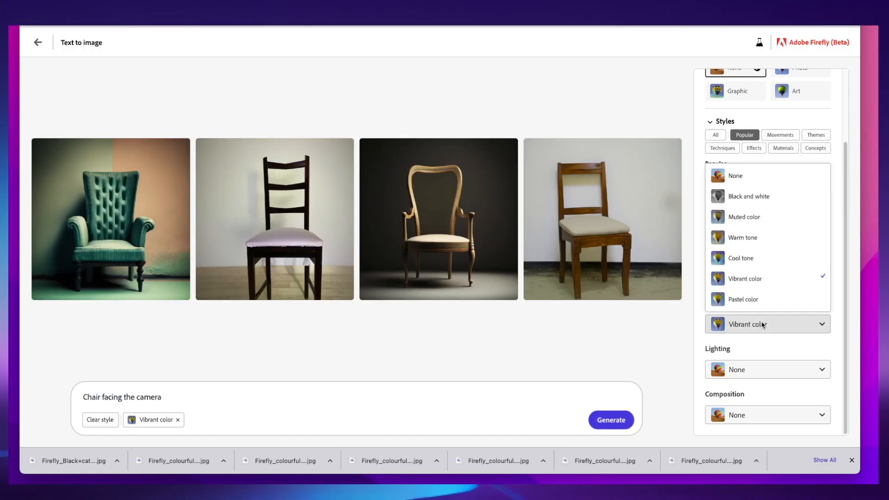
{"action": "left_click", "coordinate": [745, 237]}
{"action": "left_click", "coordinate": [748, 367]}
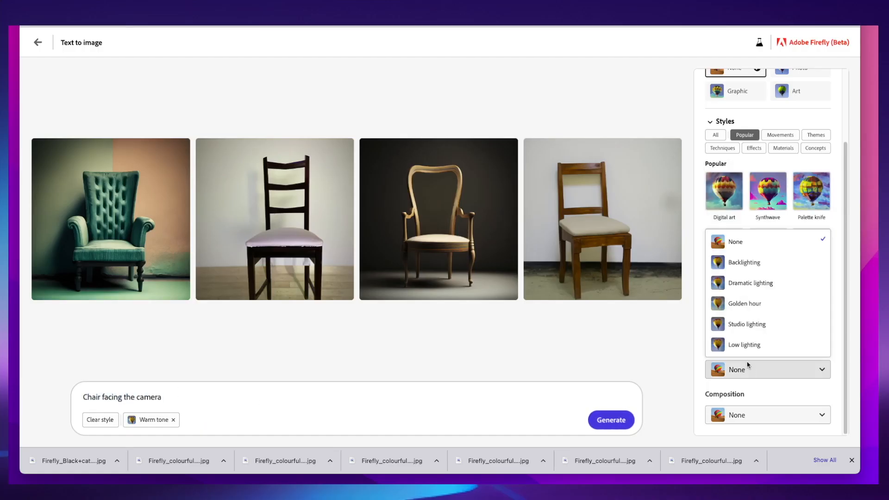
{"action": "left_click", "coordinate": [762, 283]}
{"action": "left_click", "coordinate": [759, 415]}
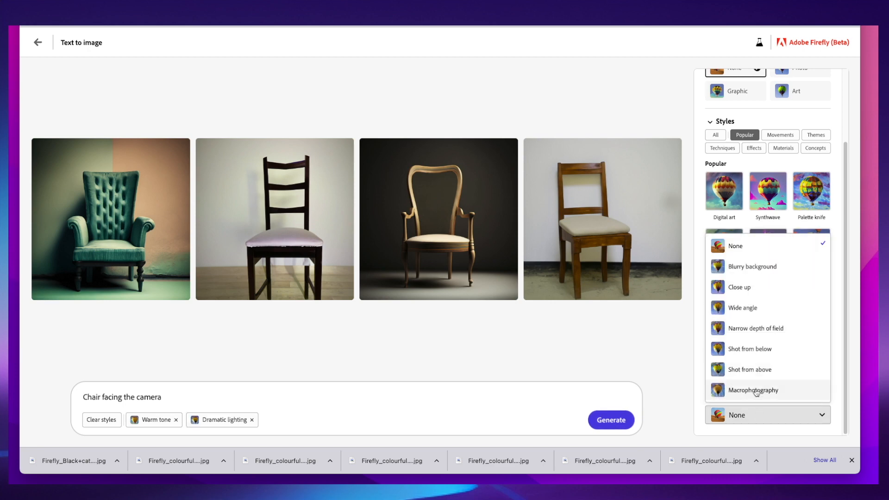
{"action": "left_click", "coordinate": [759, 370]}
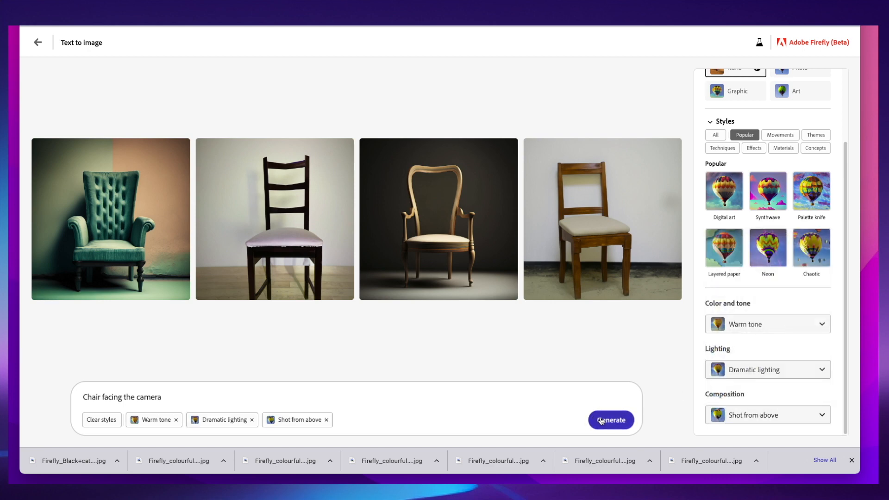
{"action": "left_click", "coordinate": [601, 421]}
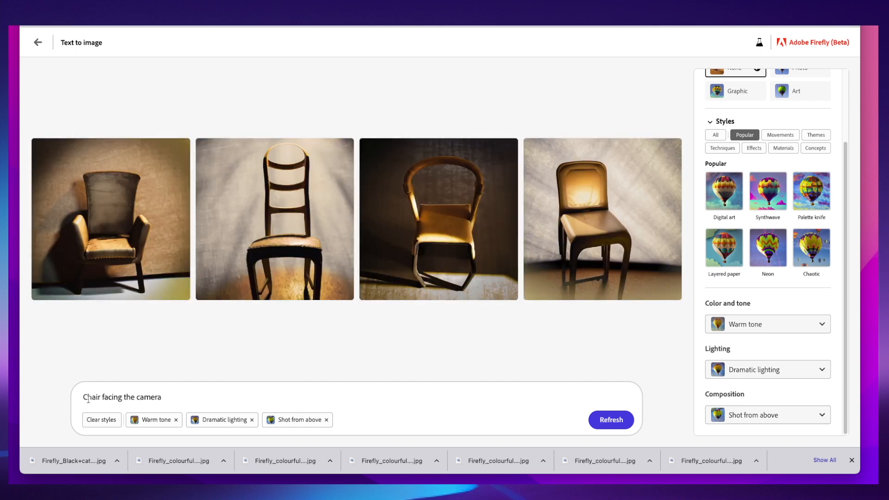
{"action": "left_click_drag", "start_coordinate": [90, 397], "coordinate": [150, 392]}
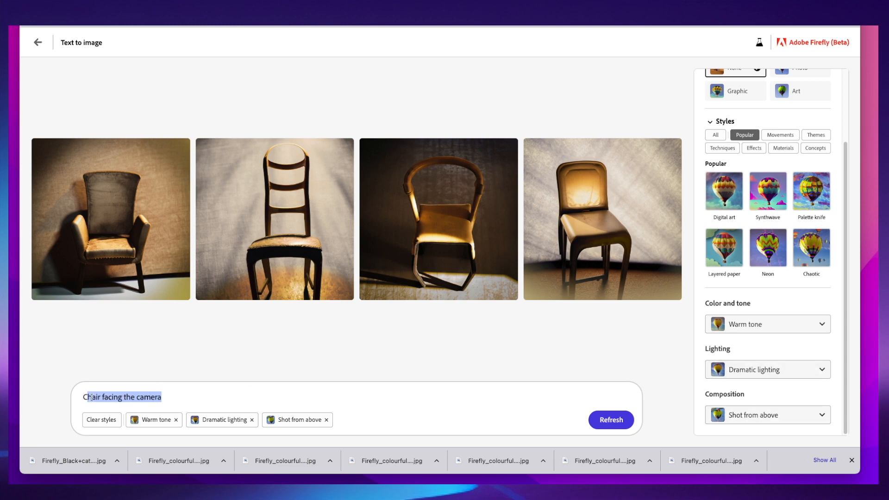
{"action": "left_click_drag", "start_coordinate": [91, 397], "coordinate": [74, 405]}
{"action": "left_click", "coordinate": [57, 404]}
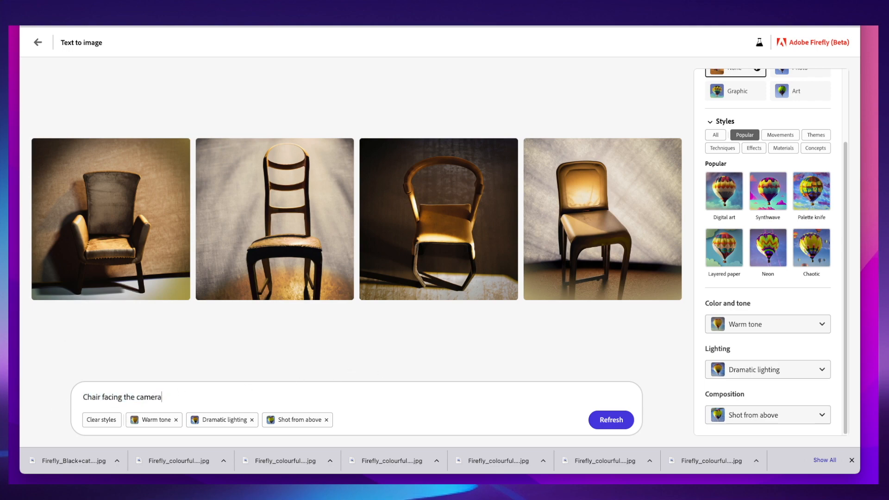
Return to the prompt gallery and try the prompt of the ant running in front of city buildings.
{"action": "left_click", "coordinate": [35, 47]}
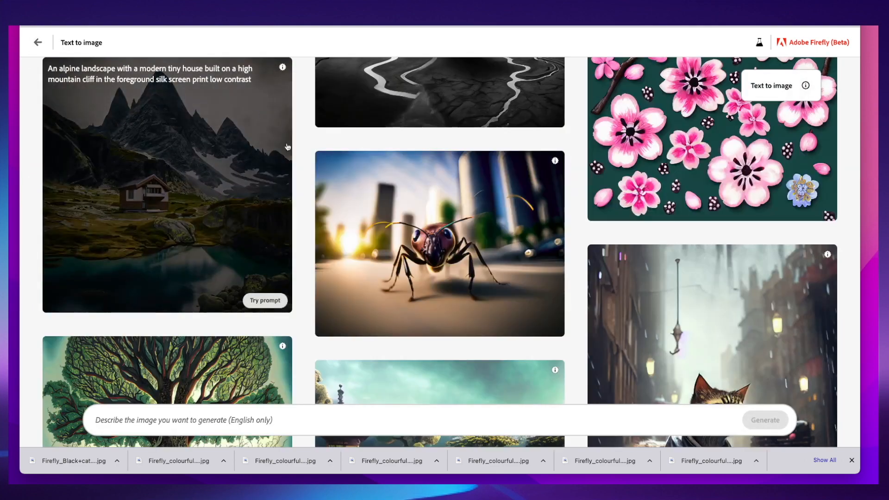
{"action": "scroll", "coordinate": [449, 244], "scroll_direction": "down", "scroll_amount": 1}
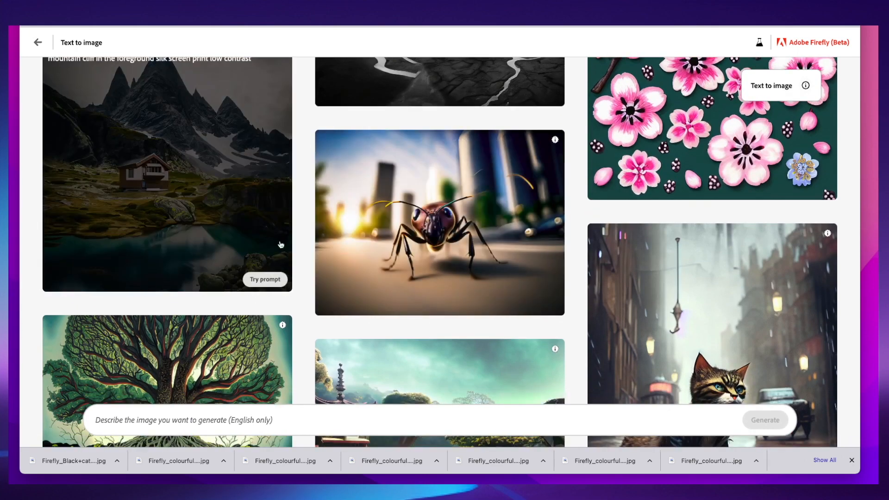
{"action": "left_click", "coordinate": [436, 211]}
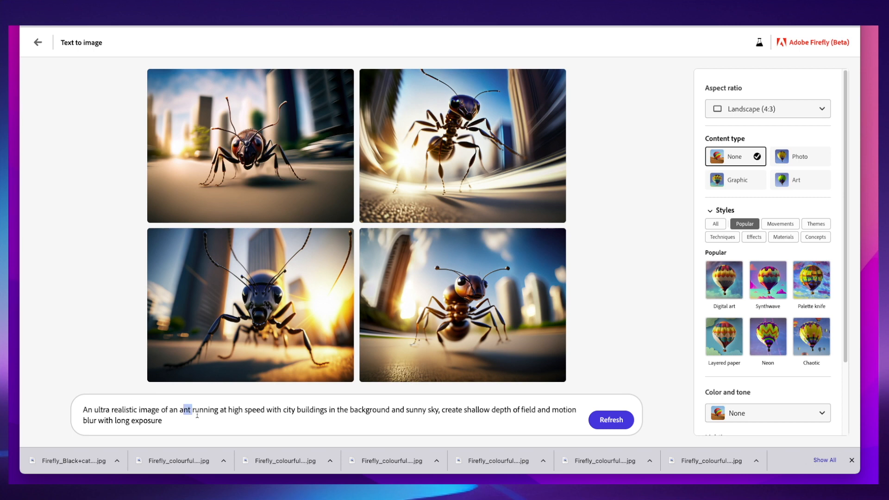
Replace "ant" with "butterfly" in the prompt, correcting its spelling, and generate new images.
{"action": "key", "text": "BackSpace"}
{"action": "key", "text": "BackSpace"}
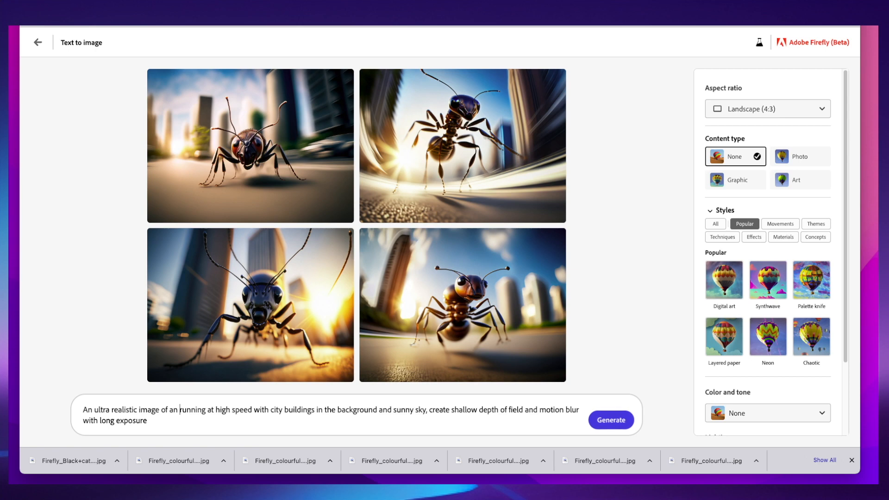
{"action": "type", "text": "buterfly"}
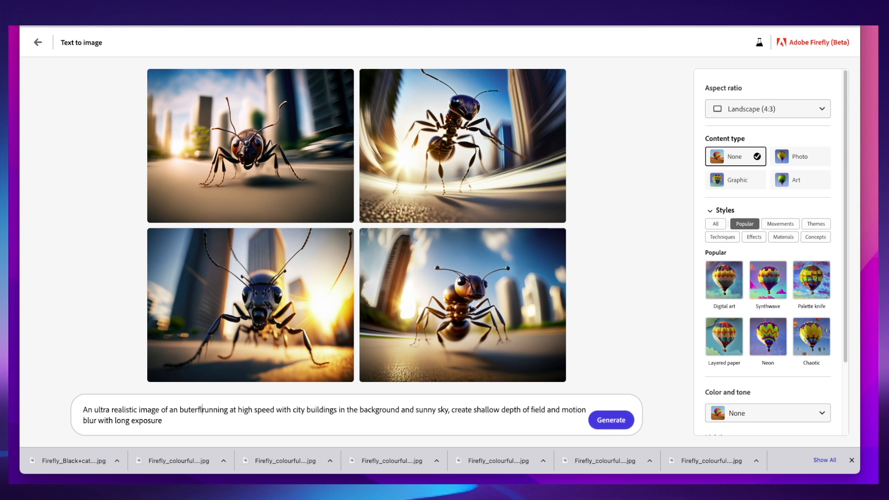
{"action": "right_click", "coordinate": [192, 409]}
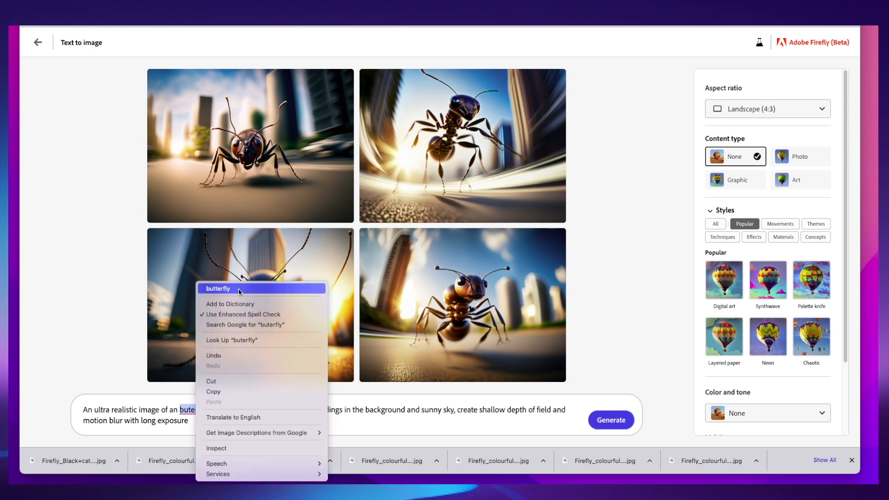
{"action": "left_click", "coordinate": [209, 289]}
{"action": "left_click", "coordinate": [611, 420]}
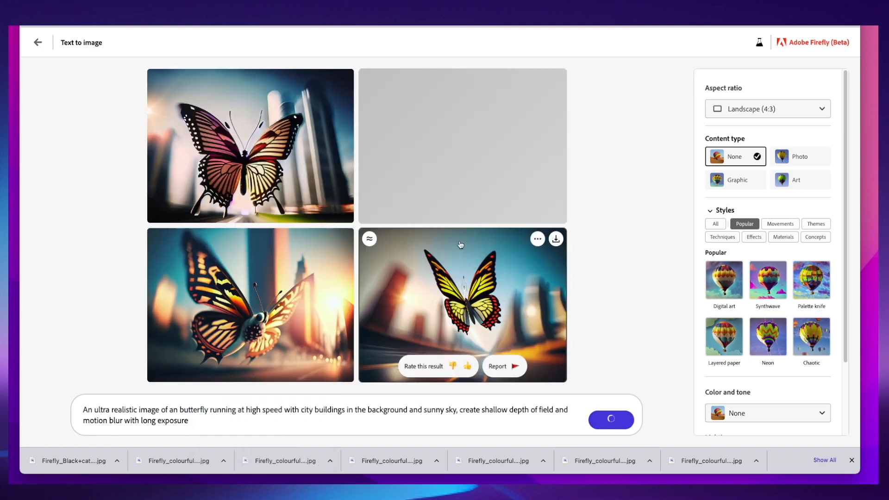
View the generated butterfly images enlarged one after another, and close the enlarged view.
{"action": "left_click", "coordinate": [427, 140]}
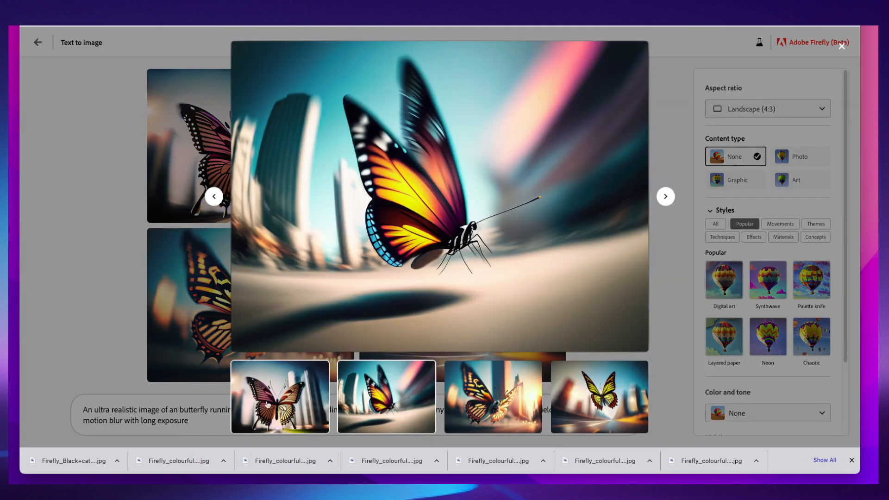
{"action": "left_click", "coordinate": [665, 196]}
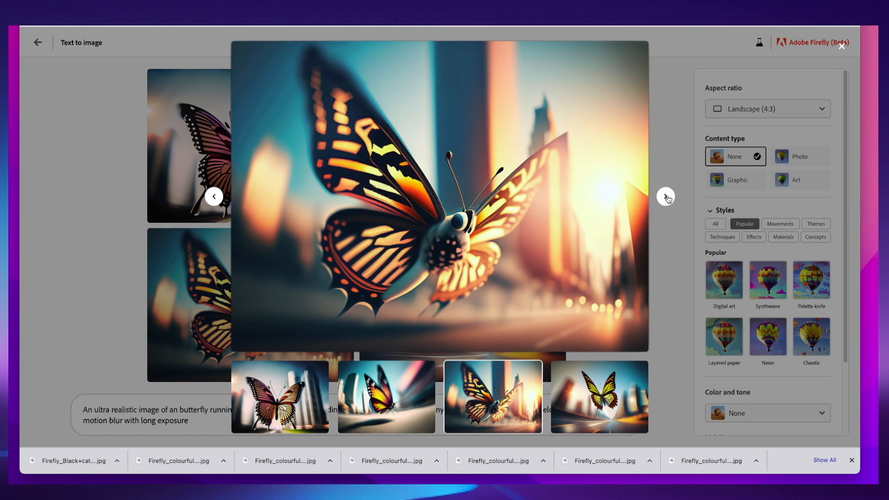
{"action": "left_click", "coordinate": [666, 196]}
{"action": "left_click", "coordinate": [666, 197]}
{"action": "left_click", "coordinate": [666, 197]}
{"action": "left_click", "coordinate": [666, 196]}
{"action": "left_click", "coordinate": [666, 197]}
{"action": "left_click", "coordinate": [666, 197]}
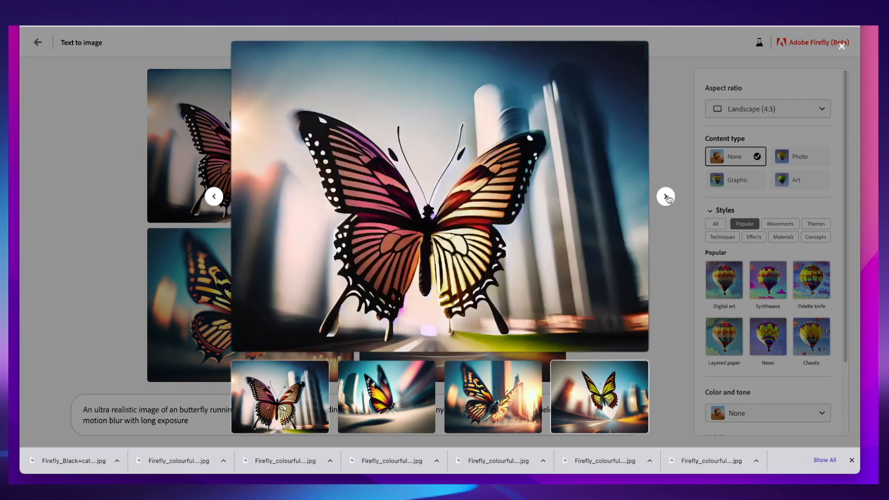
{"action": "left_click", "coordinate": [666, 197]}
{"action": "left_click", "coordinate": [666, 196]}
{"action": "left_click", "coordinate": [666, 197]}
{"action": "left_click", "coordinate": [84, 104]}
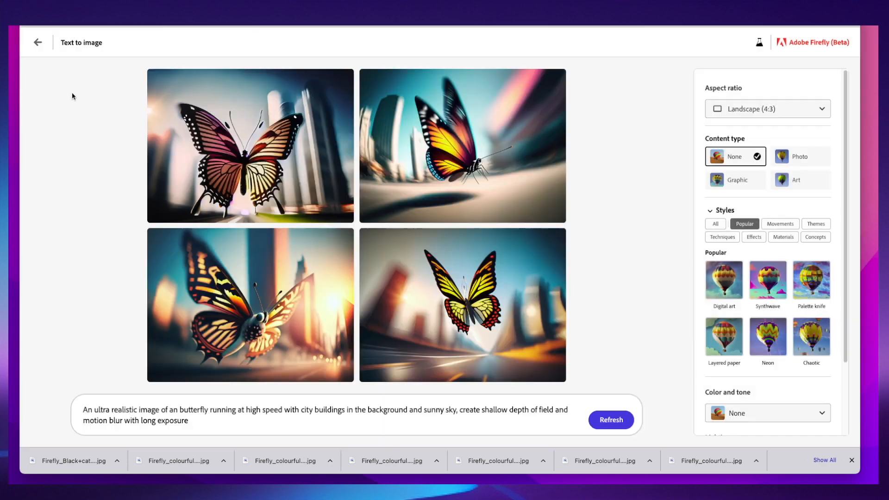
Return to the prompt gallery and try the prompt "Interior design living room with a lot of plants, anime".
{"action": "left_click", "coordinate": [38, 42]}
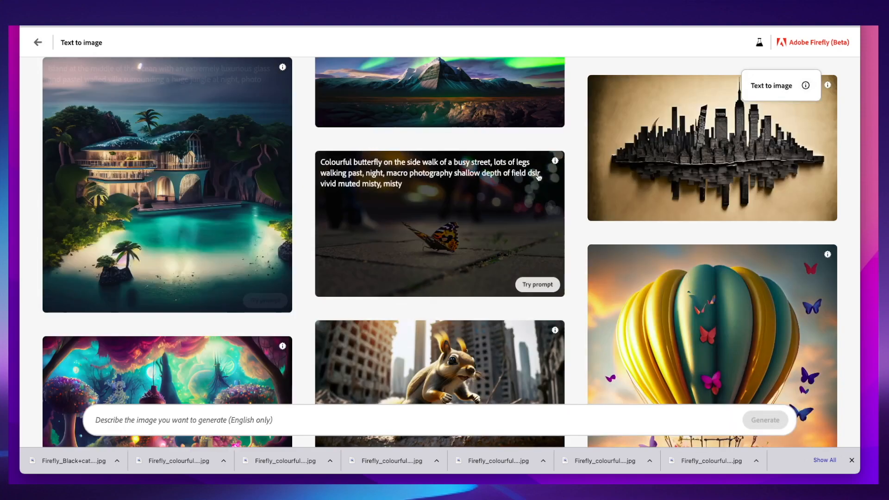
{"action": "scroll", "coordinate": [597, 255], "scroll_direction": "down", "scroll_amount": 3}
{"action": "scroll", "coordinate": [599, 256], "scroll_direction": "up", "scroll_amount": 4}
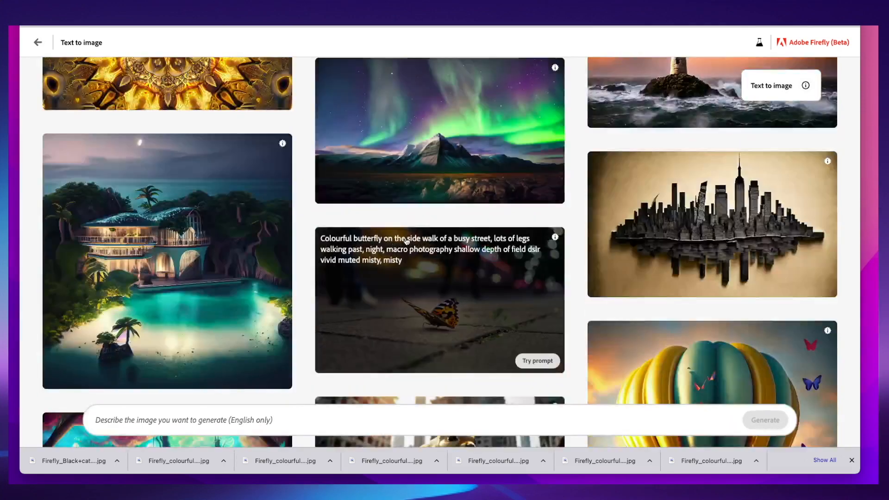
{"action": "scroll", "coordinate": [407, 242], "scroll_direction": "down", "scroll_amount": 6}
{"action": "scroll", "coordinate": [407, 242], "scroll_direction": "up", "scroll_amount": 3}
{"action": "scroll", "coordinate": [407, 241], "scroll_direction": "down", "scroll_amount": 15}
{"action": "scroll", "coordinate": [406, 242], "scroll_direction": "down", "scroll_amount": 10}
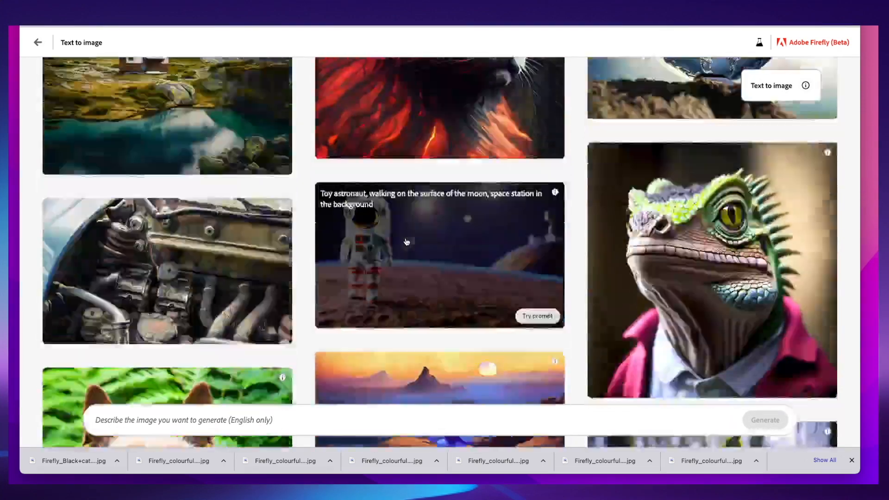
{"action": "scroll", "coordinate": [406, 242], "scroll_direction": "down", "scroll_amount": 10}
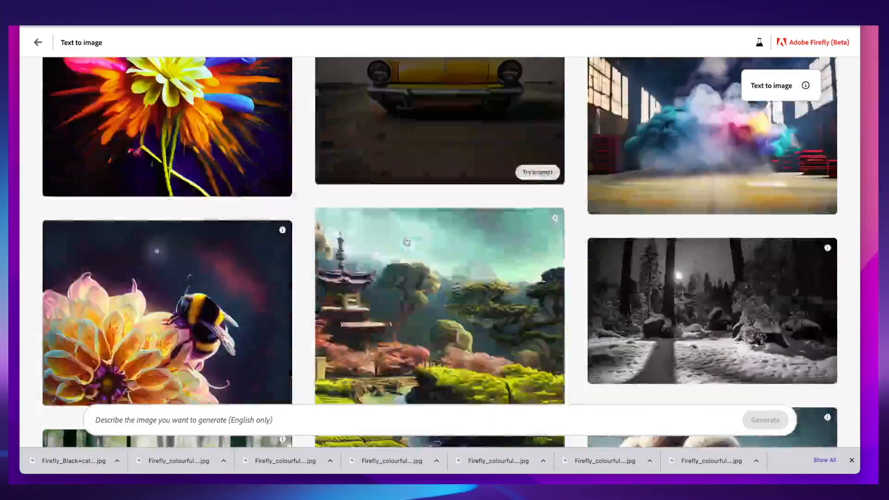
{"action": "scroll", "coordinate": [407, 242], "scroll_direction": "down", "scroll_amount": 10}
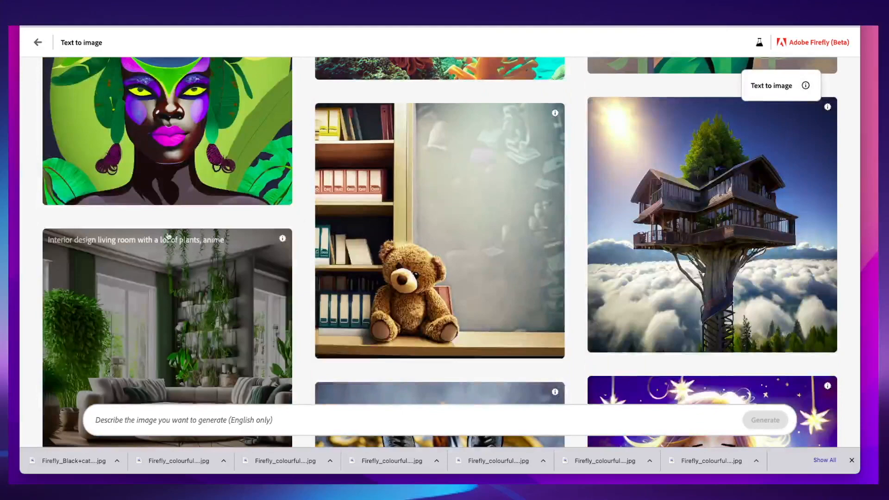
{"action": "left_click", "coordinate": [168, 236]}
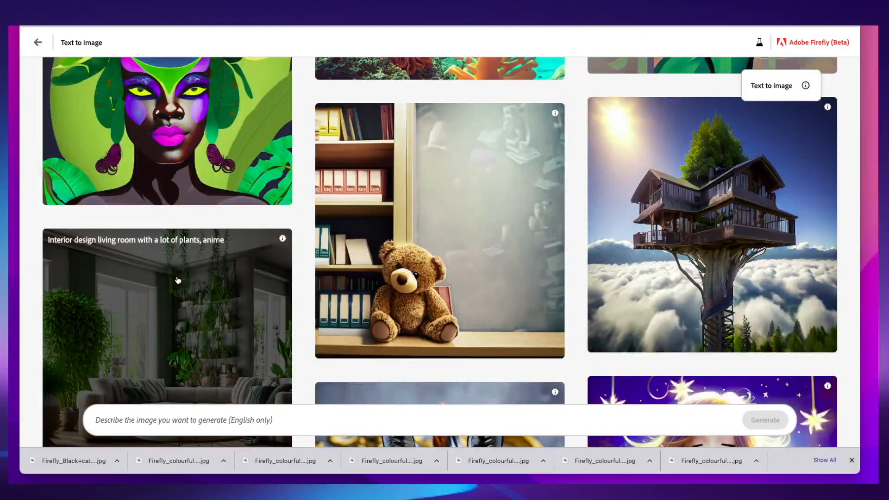
View the living room images with plants enlarged one after another.
{"action": "left_click", "coordinate": [159, 224]}
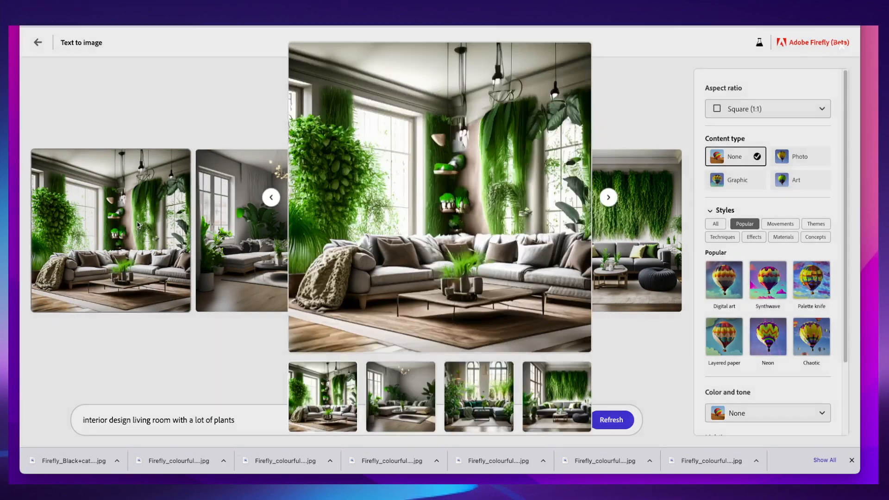
{"action": "left_click", "coordinate": [609, 199]}
{"action": "left_click", "coordinate": [609, 199]}
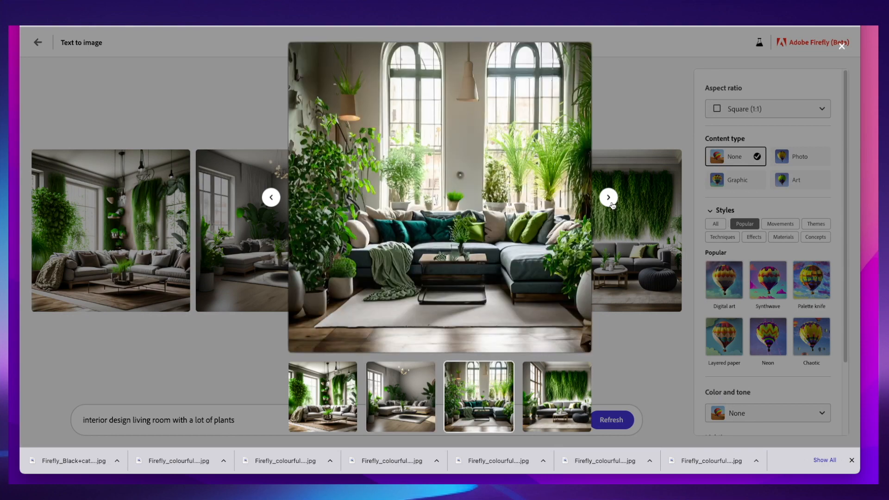
{"action": "left_click", "coordinate": [609, 199]}
{"action": "left_click", "coordinate": [609, 200]}
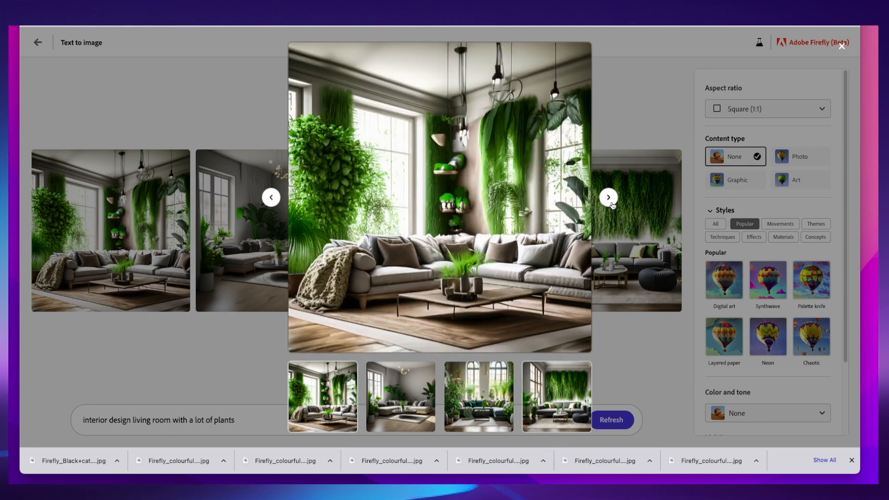
{"action": "left_click", "coordinate": [611, 203]}
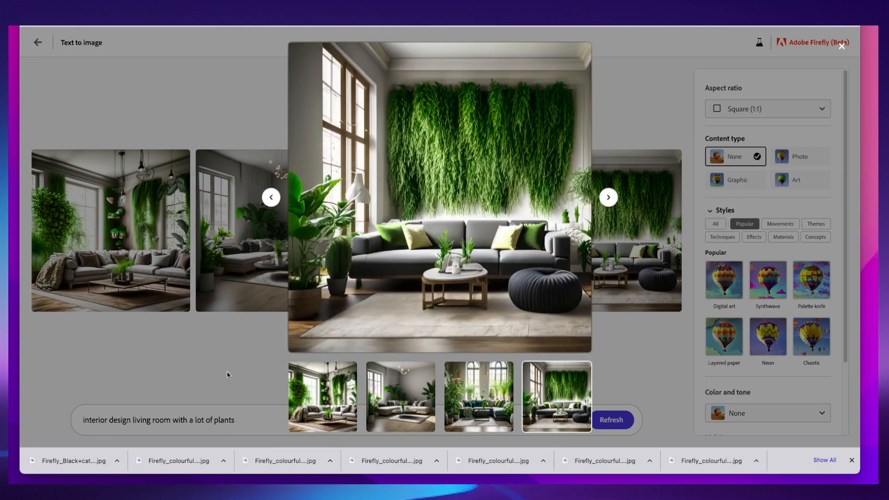
Close the enlarged view, add "colorful" before "plants" in the living room prompt, and generate new images.
{"action": "left_click", "coordinate": [206, 372]}
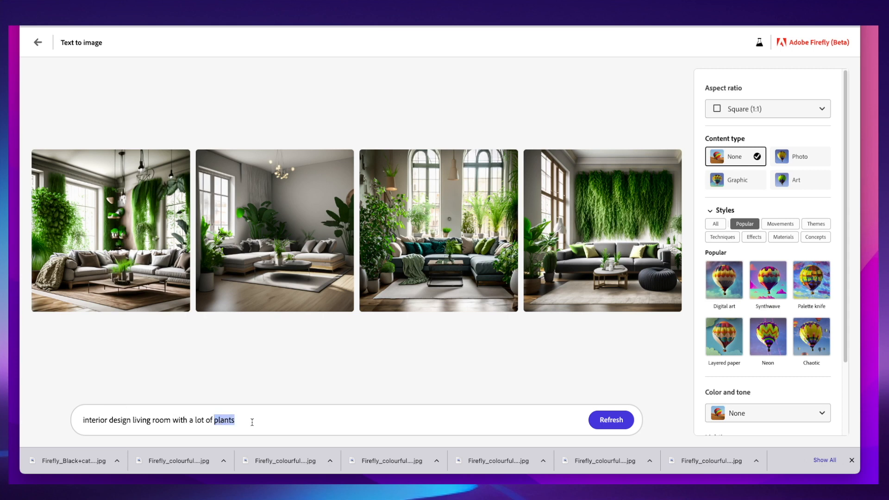
{"action": "key", "text": "Left"}
{"action": "type", "text": "colorful"}
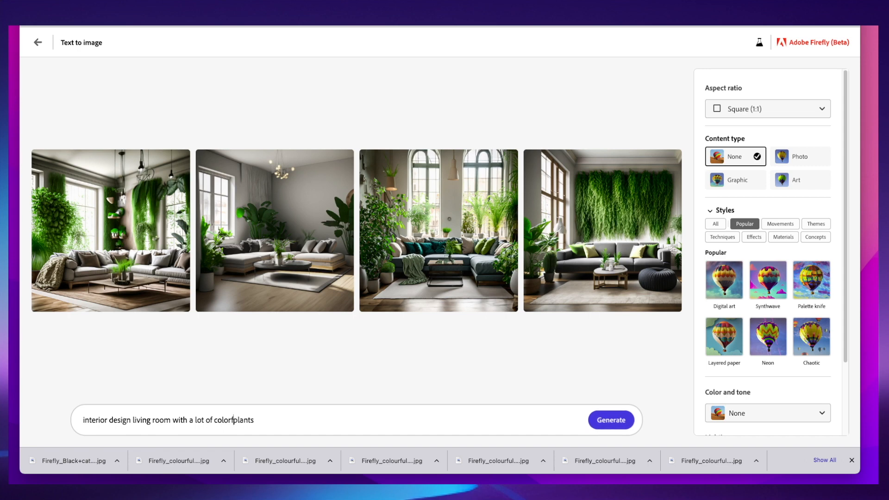
{"action": "key", "text": "Return"}
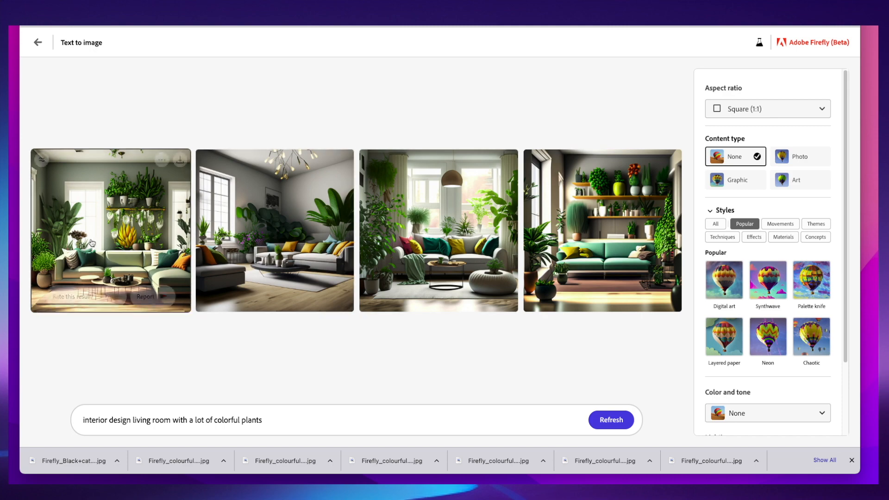
View the living room images with colorful plants enlarged one after another, and close the enlarged view.
{"action": "left_click", "coordinate": [155, 234]}
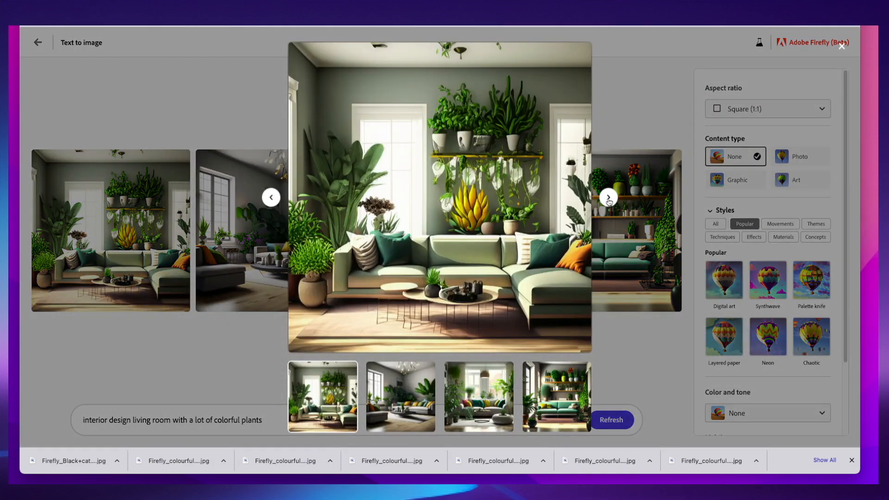
{"action": "left_click", "coordinate": [609, 199]}
{"action": "left_click", "coordinate": [609, 199]}
{"action": "left_click", "coordinate": [608, 199]}
{"action": "left_click", "coordinate": [608, 199]}
{"action": "left_click", "coordinate": [609, 199]}
{"action": "left_click", "coordinate": [271, 198]}
{"action": "left_click", "coordinate": [243, 342]}
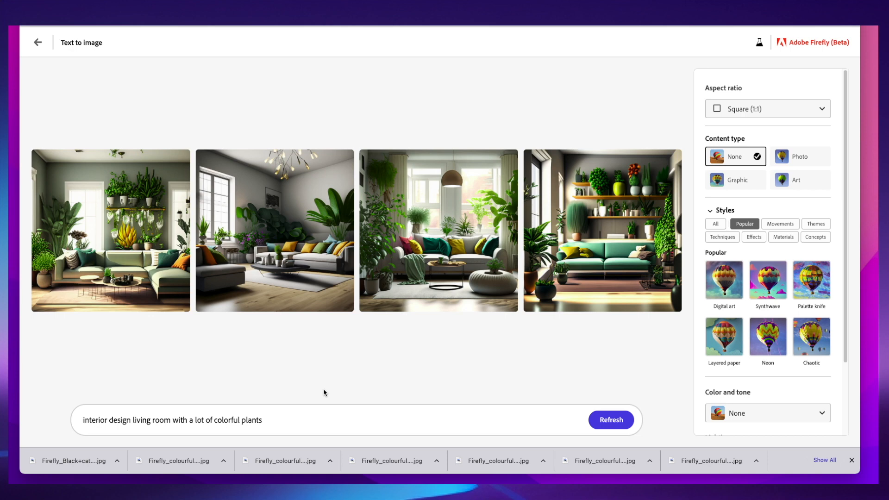
Browse all the styles, apply the Bioluminescent effect to the living room prompt, and regenerate the images.
{"action": "scroll", "coordinate": [802, 319], "scroll_direction": "down", "scroll_amount": 2}
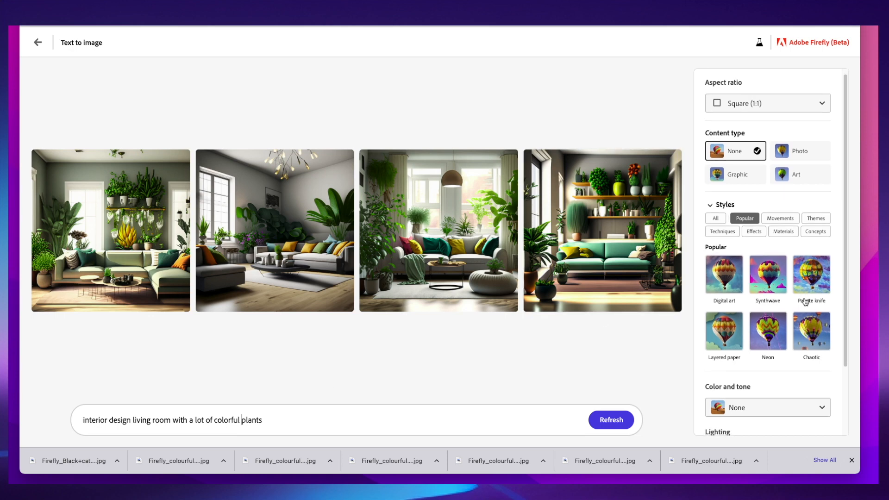
{"action": "scroll", "coordinate": [800, 331], "scroll_direction": "down", "scroll_amount": 1}
{"action": "left_click", "coordinate": [716, 150]}
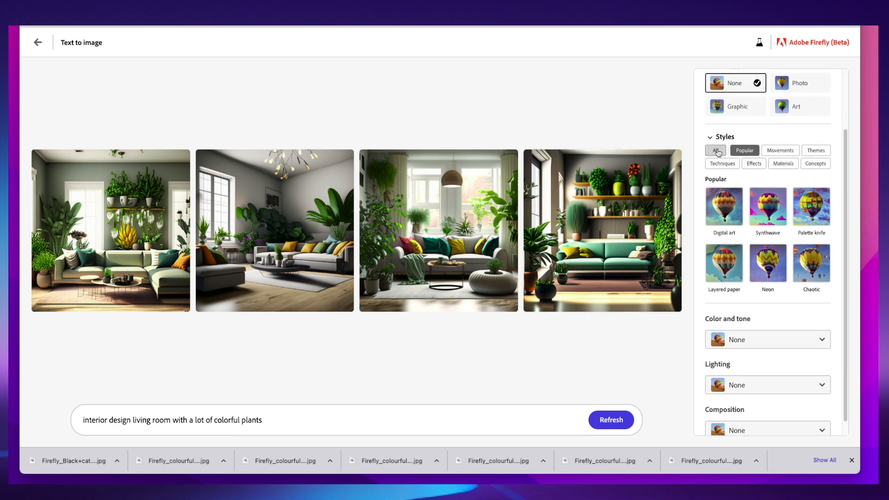
{"action": "scroll", "coordinate": [811, 328], "scroll_direction": "down", "scroll_amount": 6}
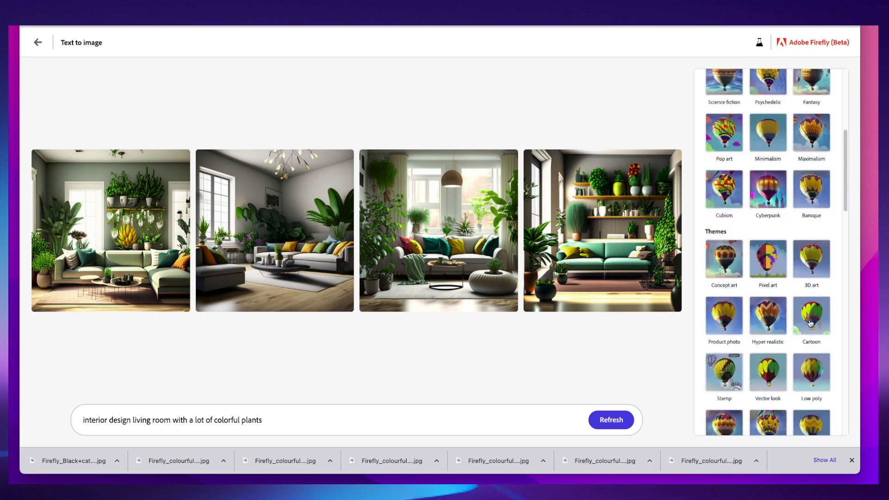
{"action": "scroll", "coordinate": [811, 328], "scroll_direction": "down", "scroll_amount": 8}
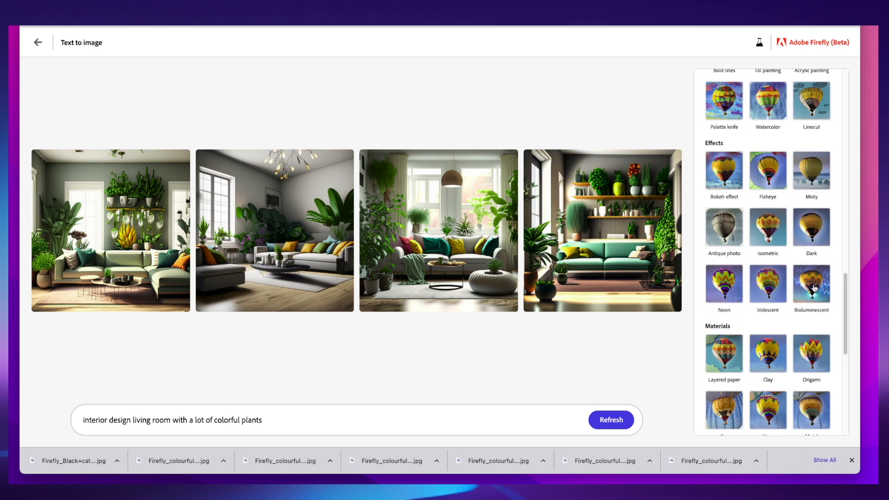
{"action": "left_click", "coordinate": [814, 288]}
{"action": "left_click", "coordinate": [611, 419]}
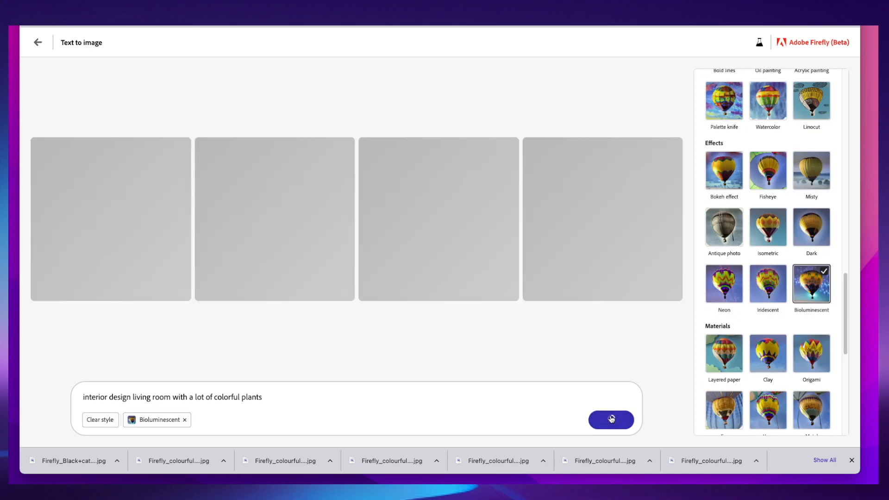
View the Bioluminescent living room images enlarged one after another, and close the enlarged view.
{"action": "left_click", "coordinate": [122, 216]}
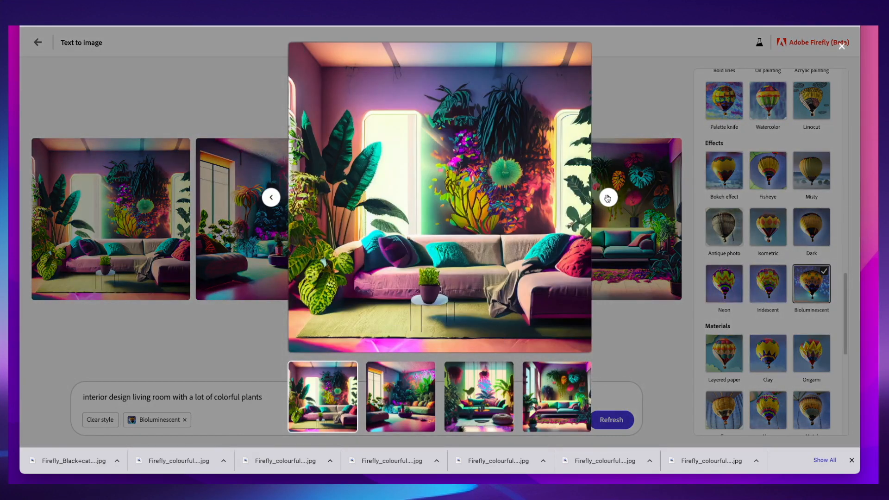
{"action": "left_click", "coordinate": [608, 199]}
{"action": "left_click", "coordinate": [609, 198]}
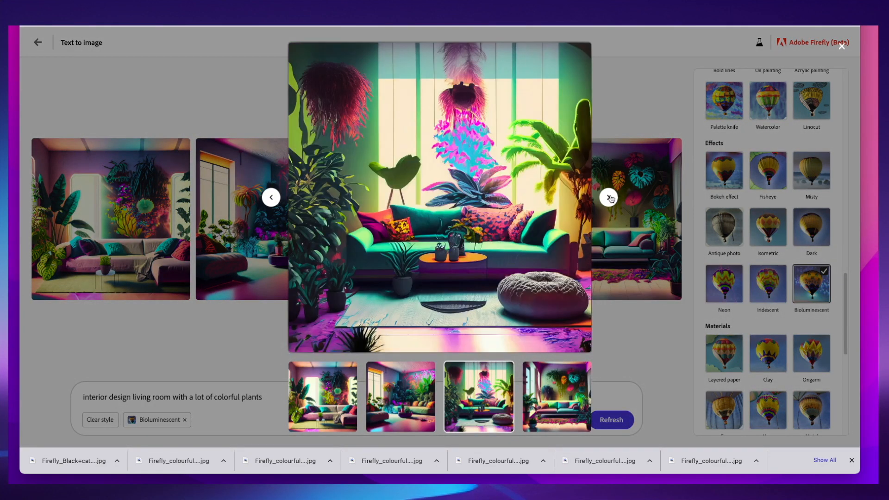
{"action": "left_click", "coordinate": [609, 198]}
{"action": "left_click", "coordinate": [609, 198]}
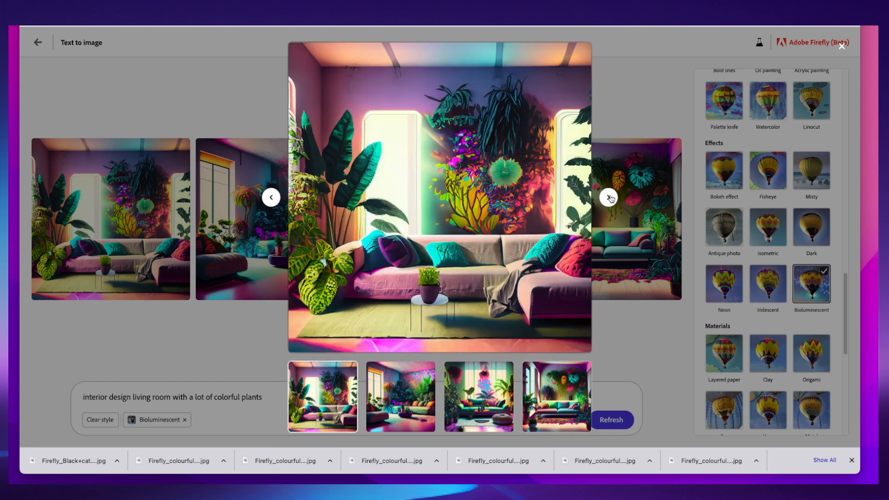
{"action": "left_click", "coordinate": [609, 198]}
{"action": "left_click", "coordinate": [609, 199]}
{"action": "left_click", "coordinate": [609, 198]}
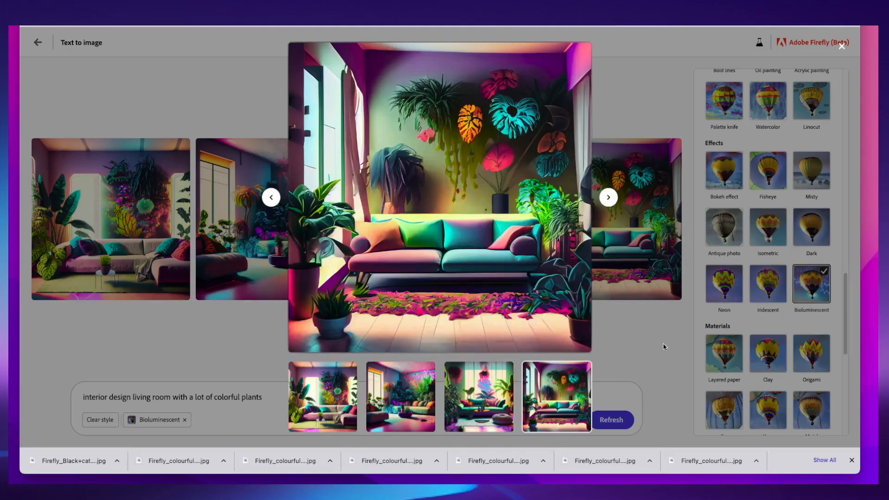
{"action": "left_click", "coordinate": [655, 342]}
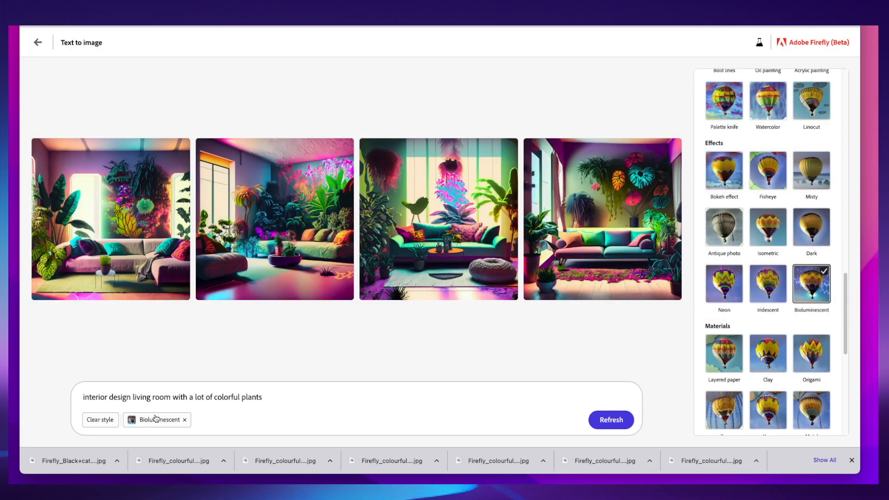
Remove the Bioluminescent style and replace "living room" with "bed room" in the prompt.
{"action": "left_click", "coordinate": [184, 420]}
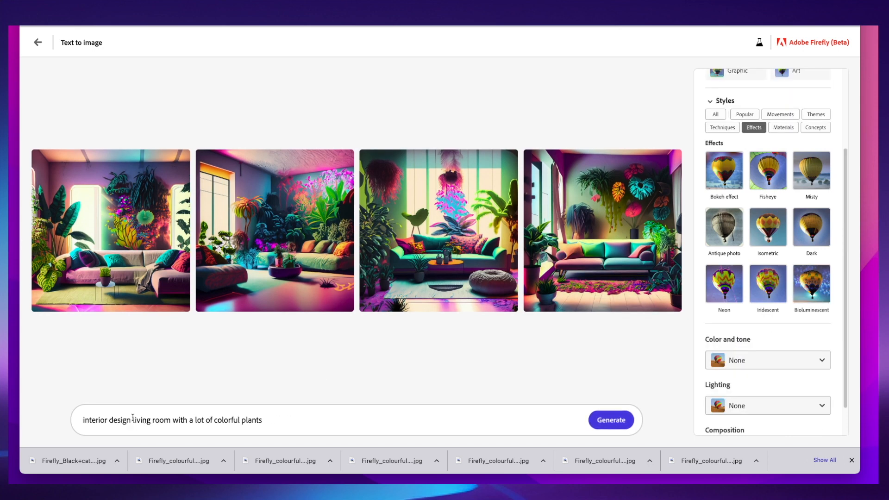
{"action": "mouse_move", "coordinate": [133, 419]}
{"action": "left_mouse_down"}
{"action": "mouse_move", "coordinate": [161, 419]}
{"action": "mouse_move", "coordinate": [133, 419]}
{"action": "left_mouse_up"}
{"action": "left_click", "coordinate": [161, 419]}
{"action": "key", "text": "BackSpace"}
{"action": "type", "text": "bed "}
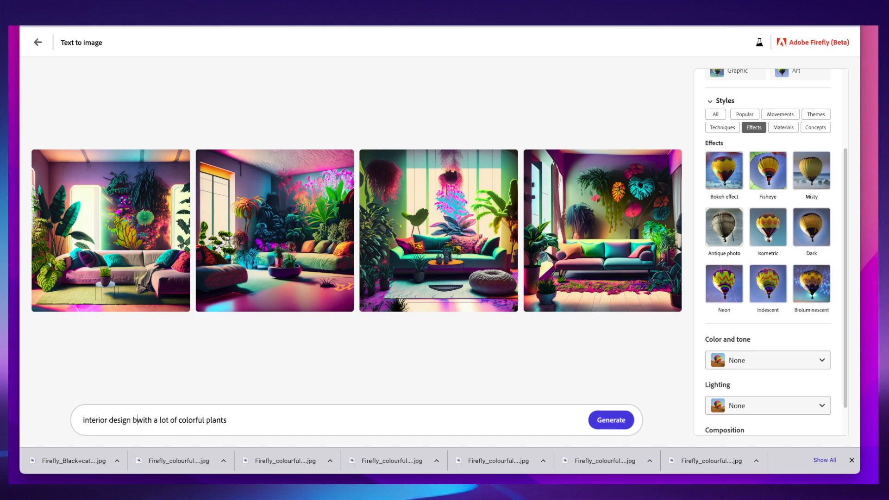
{"action": "type", "text": "room"}
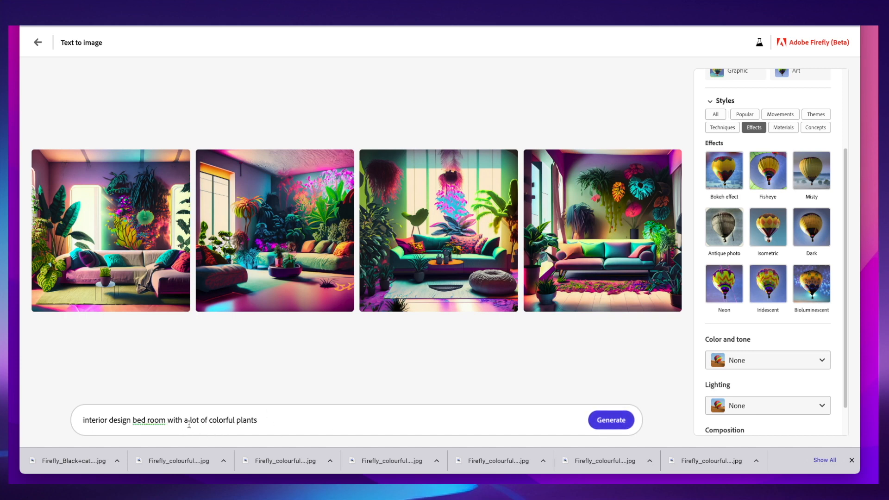
Replace "lot of colorful plants" with "electronic modern look" in the prompt and generate new images.
{"action": "left_click_drag", "start_coordinate": [190, 421], "coordinate": [321, 414]}
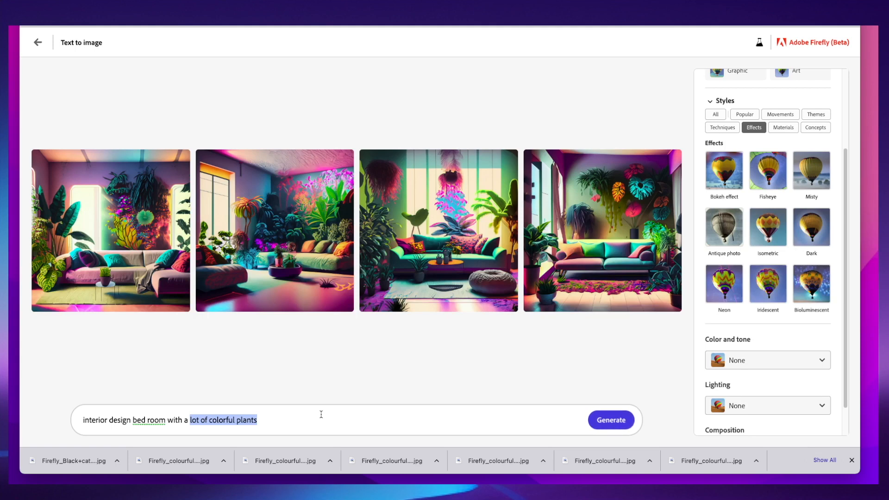
{"action": "type", "text": "el"}
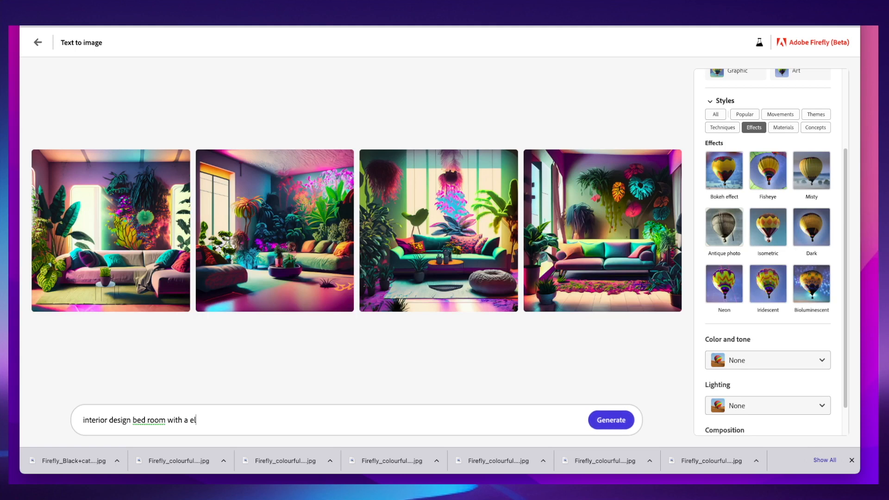
{"action": "type", "text": "ectronic modern look"}
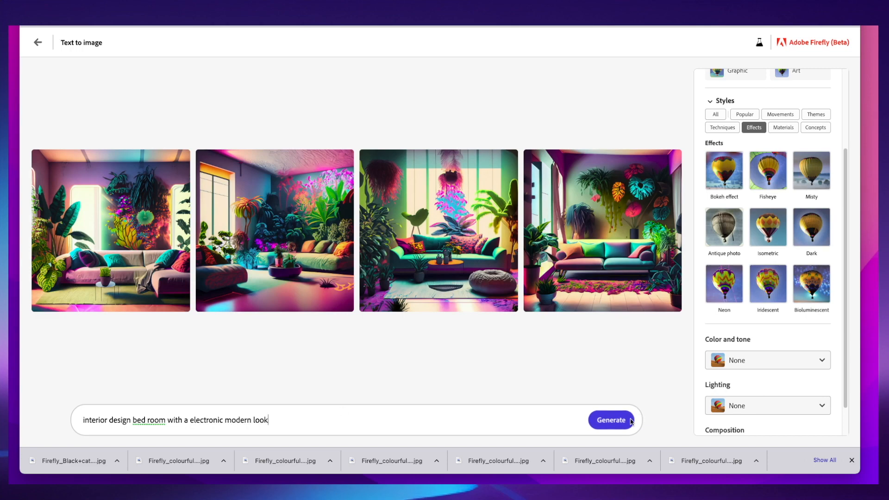
{"action": "key", "text": "Return"}
View the generated bedroom images enlarged one after another, and close the enlarged view.
{"action": "left_click", "coordinate": [110, 226]}
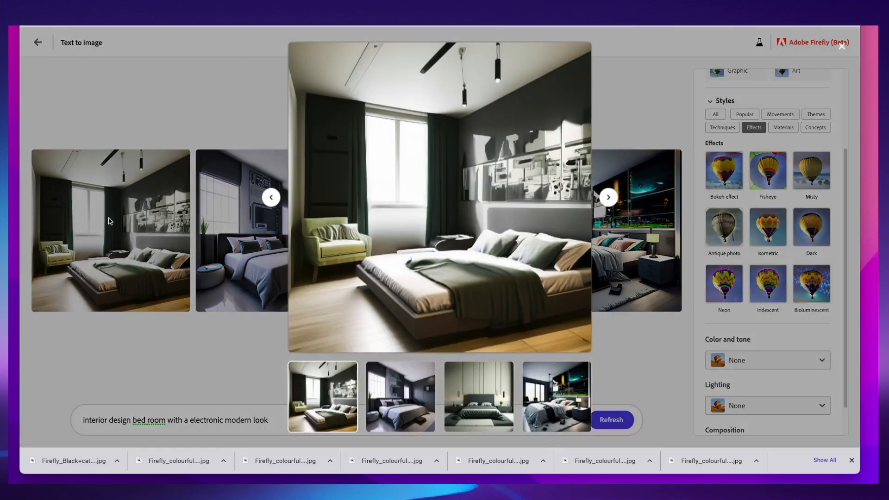
{"action": "left_click", "coordinate": [612, 201]}
{"action": "left_click", "coordinate": [611, 201]}
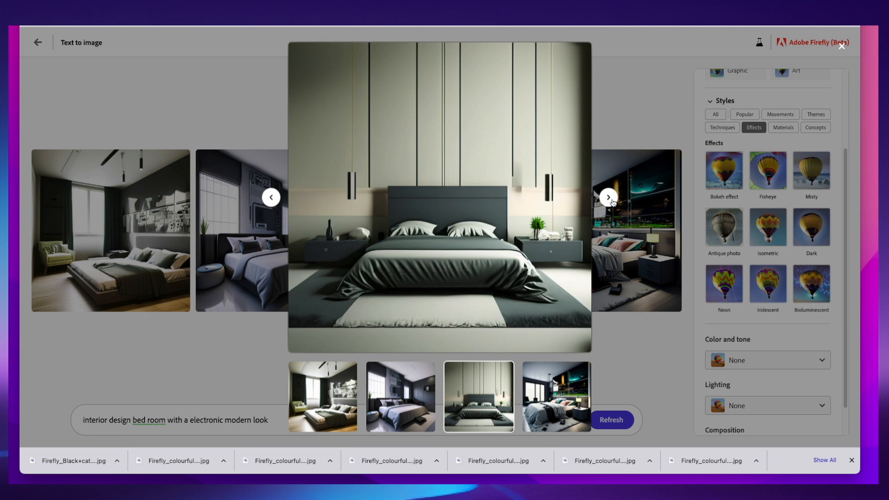
{"action": "left_click", "coordinate": [612, 202]}
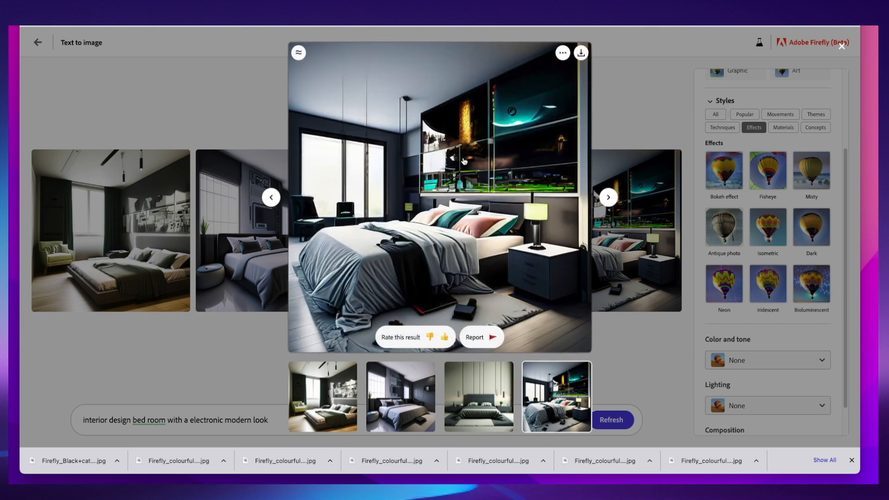
{"action": "left_click", "coordinate": [180, 341]}
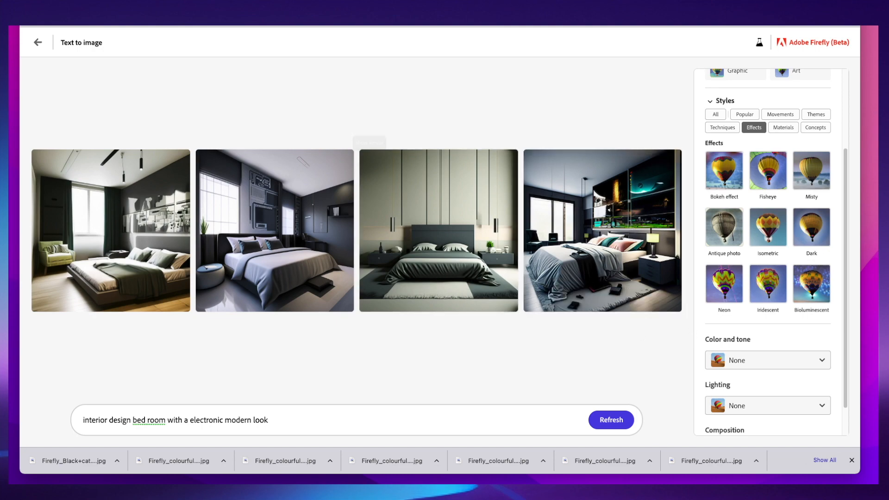
Return to the prompt gallery and try the prompt "Dog in a sweater".
{"action": "left_click", "coordinate": [38, 42]}
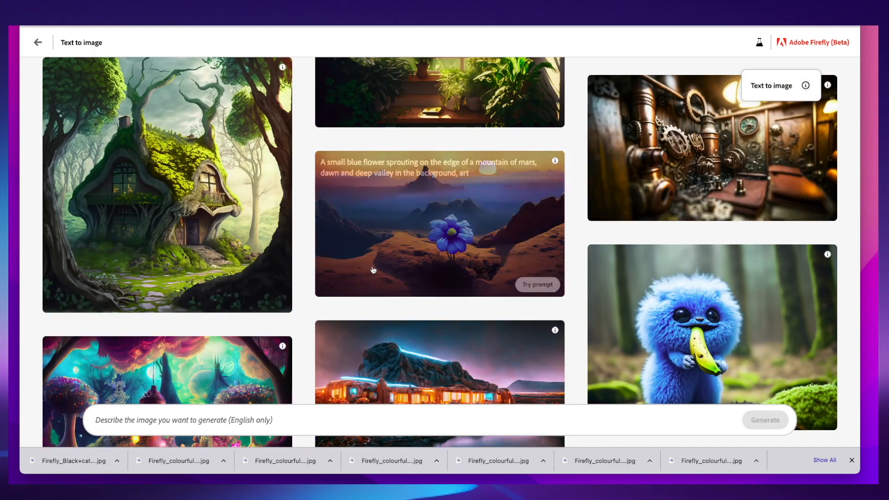
{"action": "scroll", "coordinate": [423, 249], "scroll_direction": "down", "scroll_amount": 10}
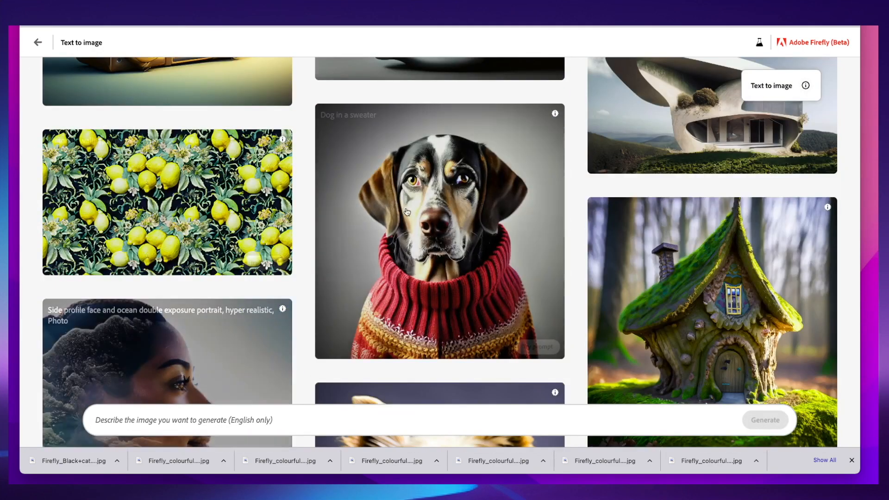
{"action": "left_click", "coordinate": [539, 347]}
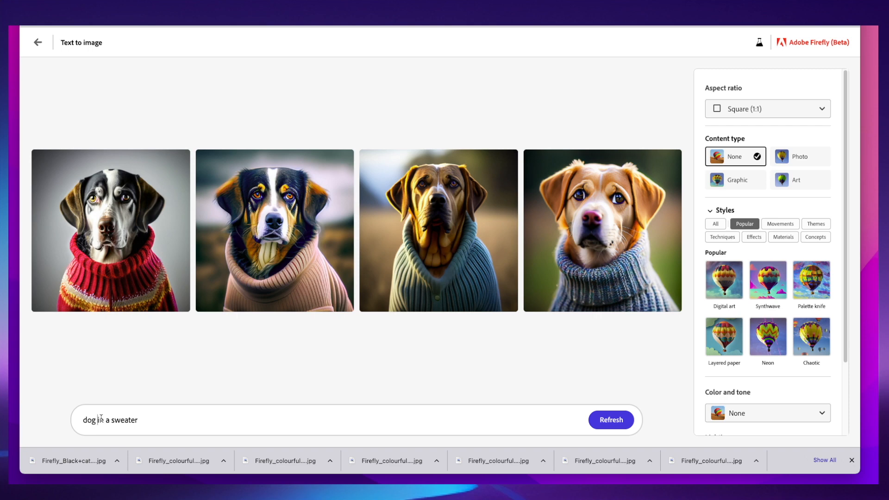
Replace "dog" with "pitbull" in the sweater prompt and generate new images.
{"action": "key", "text": "BackSpace"}
{"action": "key", "text": "BackSpace"}
{"action": "key", "text": "BackSpace"}
{"action": "key", "text": "BackSpace"}
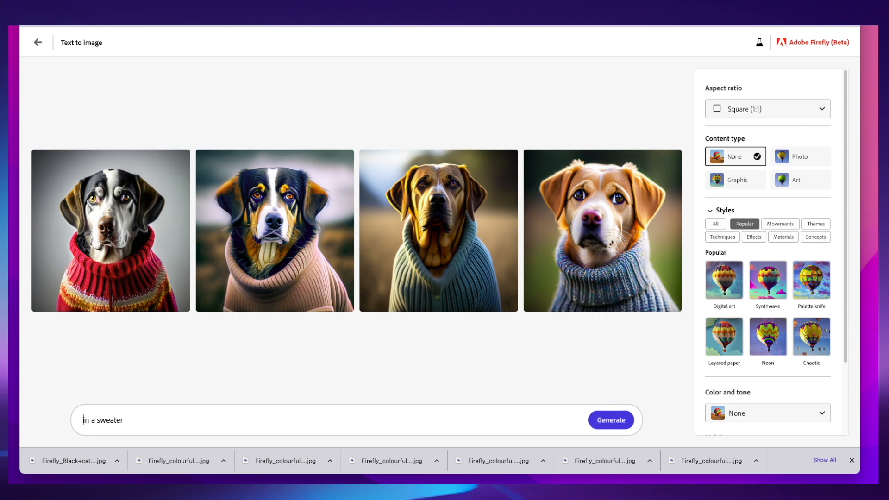
{"action": "type", "text": "pitbull"}
{"action": "left_click", "coordinate": [611, 420]}
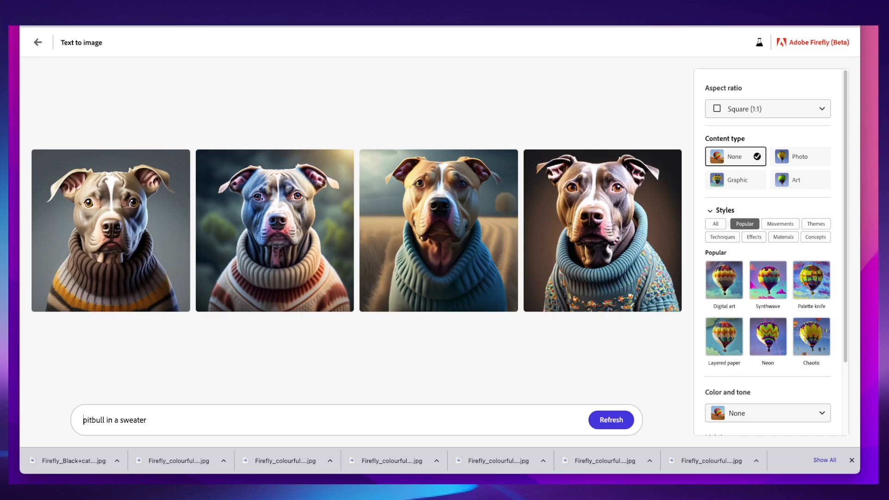
Add "black" before "pitbull" and "blue eyes" after it in the prompt, and generate new images.
{"action": "type", "text": "black"}
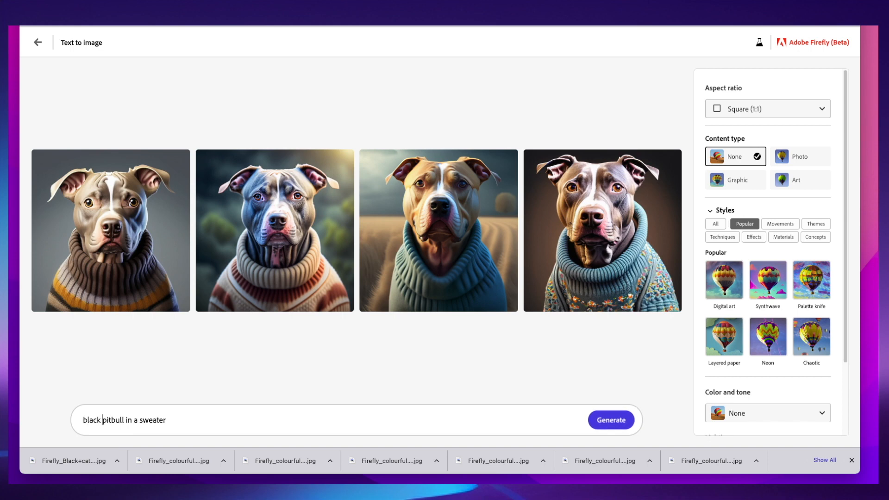
{"action": "key", "text": "Right"}
{"action": "key", "text": "Right"}
{"action": "key", "text": "Right"}
{"action": "key", "text": "Right"}
{"action": "key", "text": "Right"}
{"action": "key", "text": "Right"}
{"action": "key", "text": "Right"}
{"action": "key", "text": "Right"}
{"action": "type", "text": "blue eyes"}
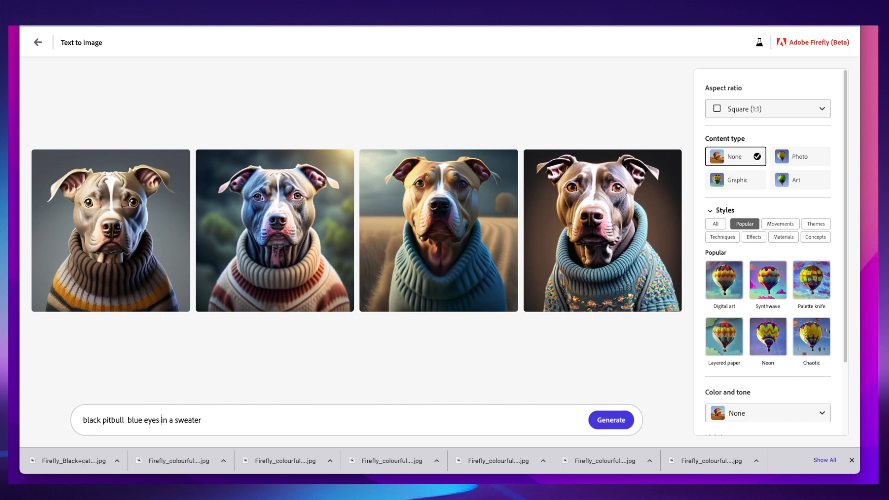
{"action": "left_click", "coordinate": [211, 418]}
{"action": "left_click", "coordinate": [611, 420]}
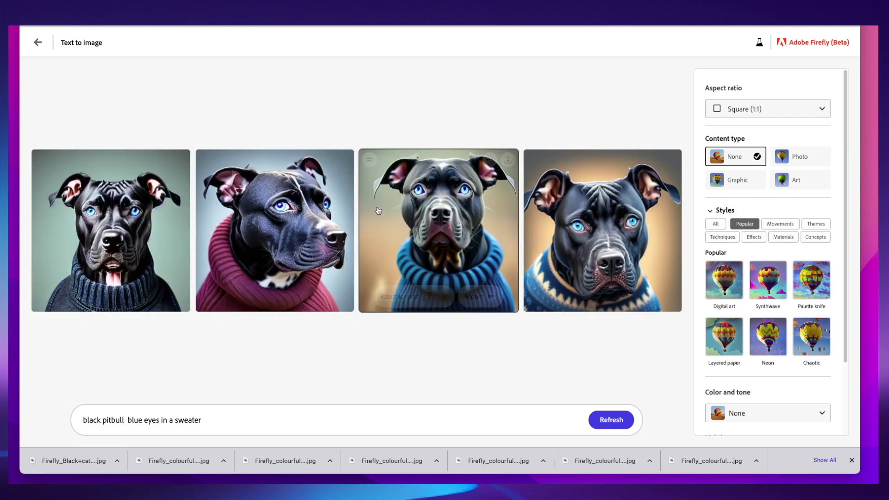
{"action": "mouse_move", "coordinate": [115, 287]}
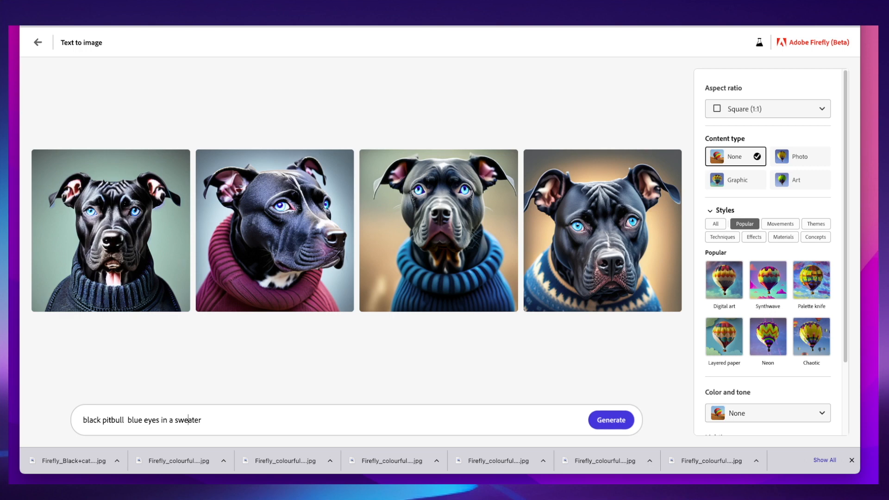
Add "white" before "sweater" in the pitbull prompt and generate new images.
{"action": "type", "text": "white"}
{"action": "left_click", "coordinate": [616, 421]}
{"action": "mouse_move", "coordinate": [114, 215]}
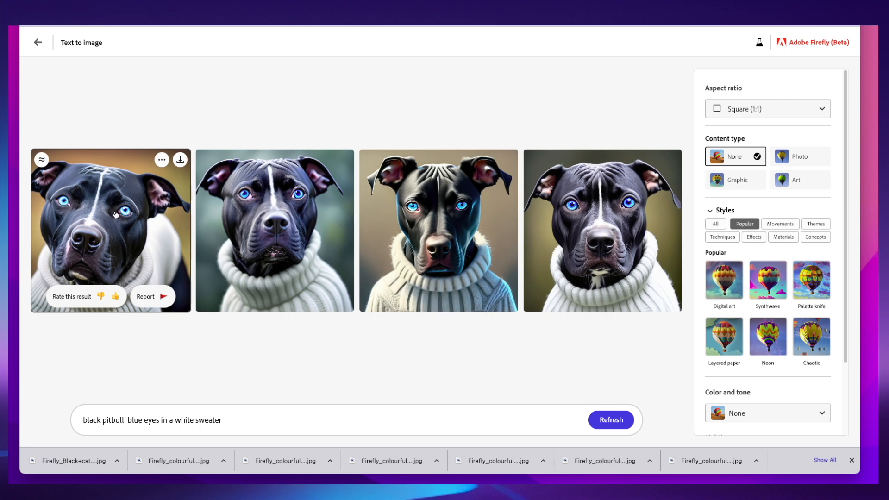
Replace "black" with "white" and "sweater" with "red" in the pitbull prompt, and generate new images.
{"action": "mouse_move", "coordinate": [231, 221]}
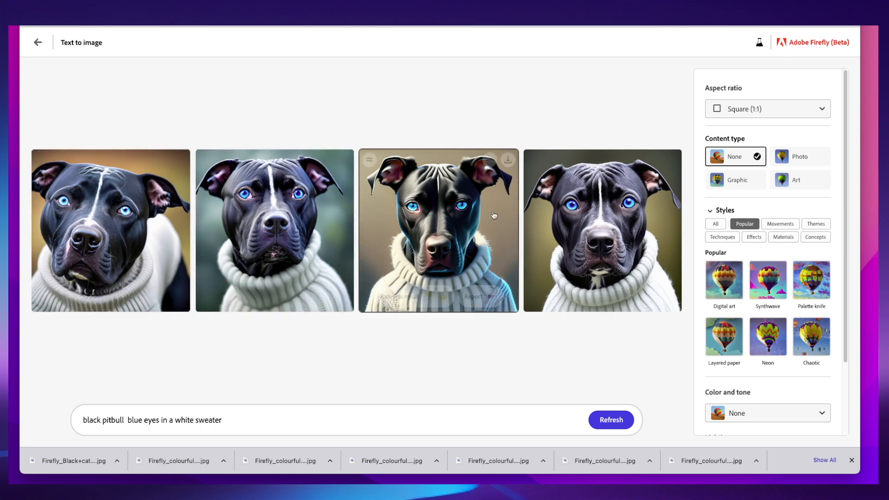
{"action": "mouse_move", "coordinate": [143, 212]}
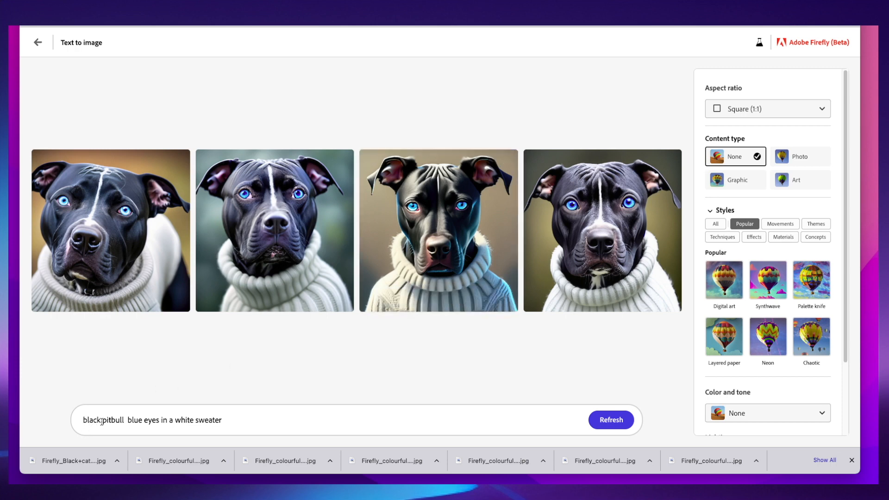
{"action": "left_click_drag", "start_coordinate": [101, 421], "coordinate": [72, 420]}
{"action": "type", "text": "white"}
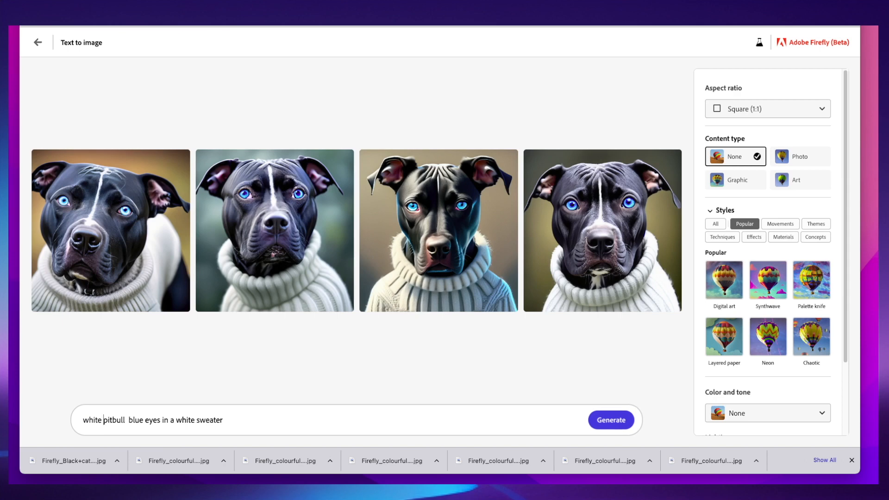
{"action": "left_click_drag", "start_coordinate": [198, 420], "coordinate": [242, 415]}
{"action": "key", "text": "BackSpace"}
{"action": "type", "text": "red"}
{"action": "key", "text": "Return"}
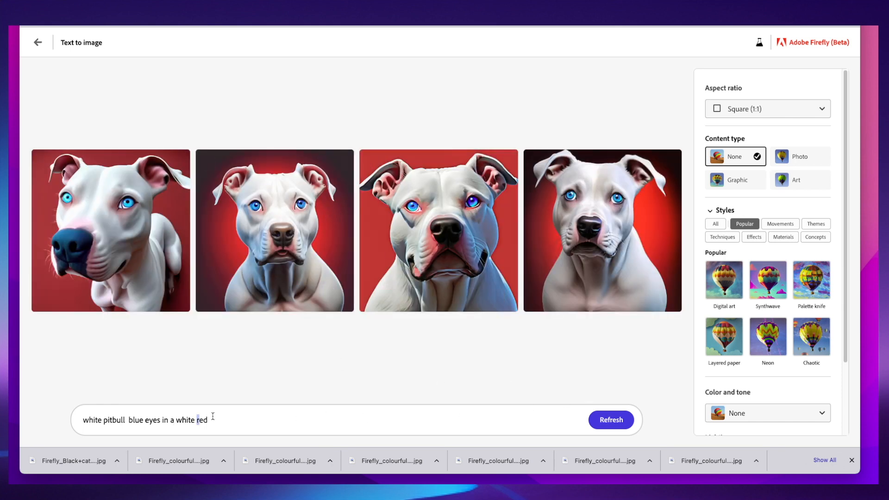
Change the end of the pitbull prompt to "white sweater red" and generate new images.
{"action": "key", "text": "BackSpace"}
{"action": "key", "text": "BackSpace"}
{"action": "key", "text": "BackSpace"}
{"action": "type", "text": "ve"}
{"action": "key", "text": "BackSpace"}
{"action": "key", "text": "BackSpace"}
{"action": "type", "text": "sweater "}
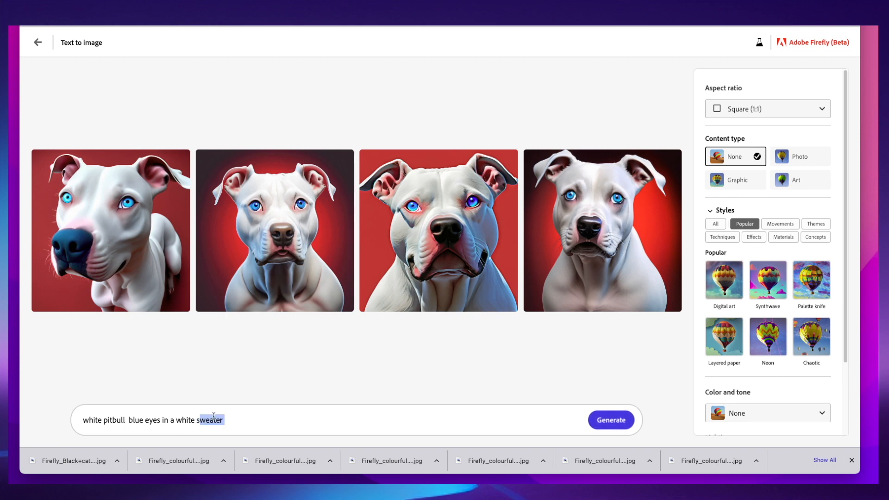
{"action": "type", "text": " red"}
{"action": "left_click", "coordinate": [604, 427]}
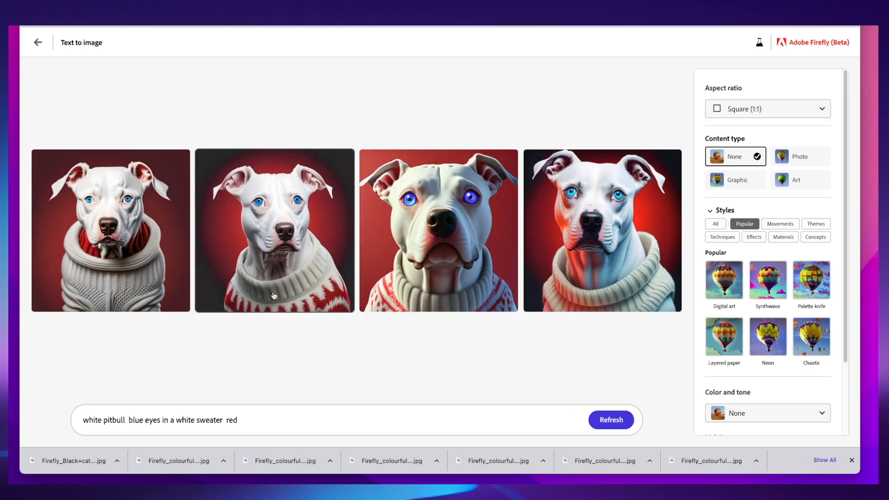
Replace "white" before "sweater" with "red", remove the trailing "red" from the prompt, and generate new images.
{"action": "double_click", "coordinate": [178, 422]}
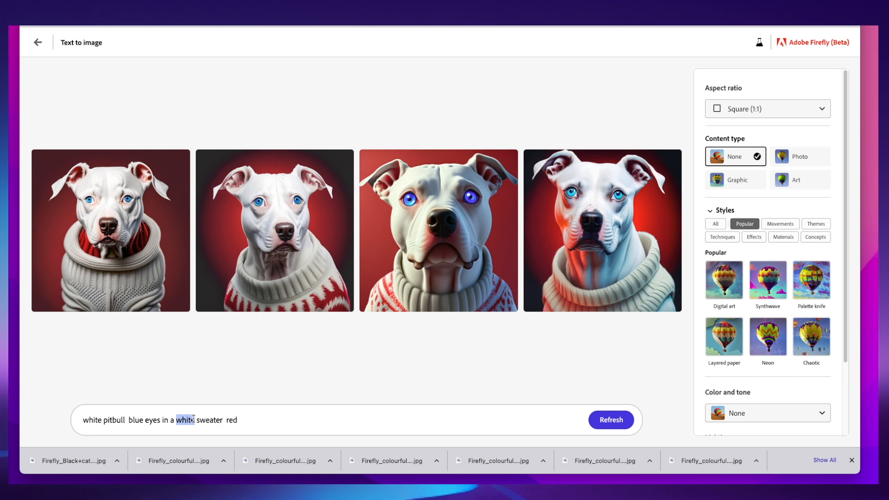
{"action": "key", "text": "BackSpace"}
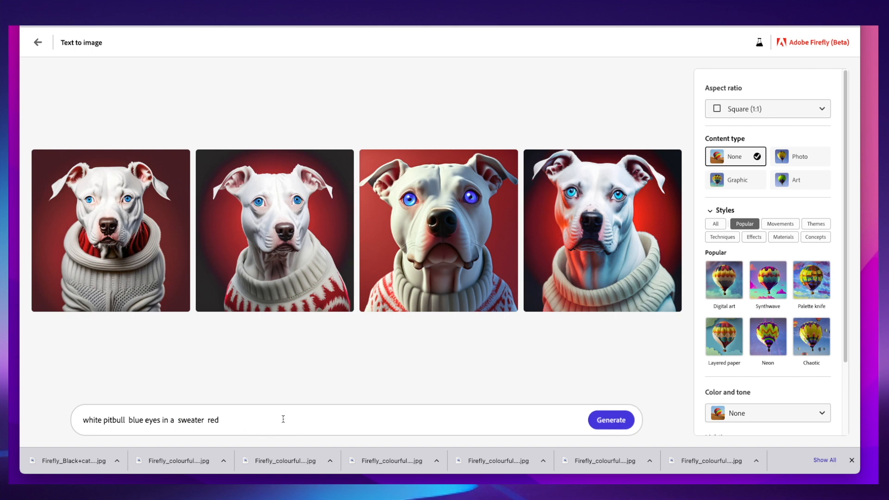
{"action": "type", "text": "red"}
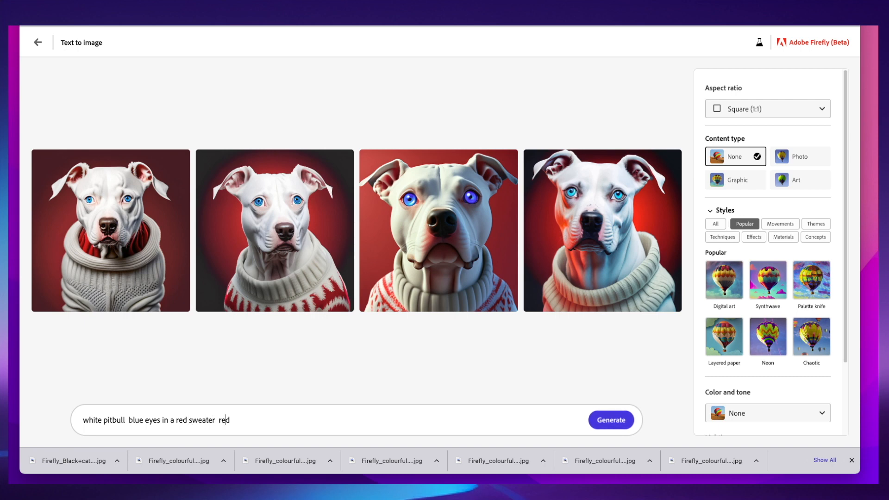
{"action": "key", "text": "BackSpace"}
{"action": "key", "text": "BackSpace"}
{"action": "key", "text": "BackSpace"}
{"action": "key", "text": "BackSpace"}
{"action": "key", "text": "BackSpace"}
{"action": "left_click", "coordinate": [605, 419]}
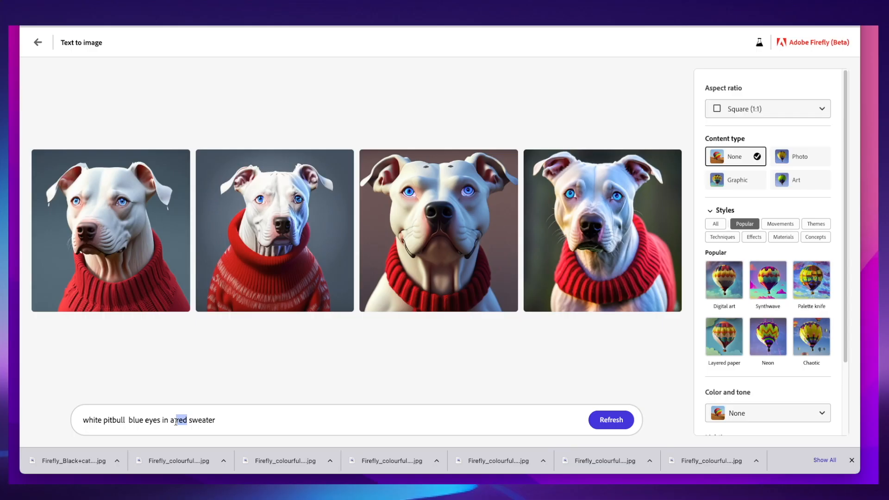
Move "red" from before "sweater" to the end of the prompt and generate new images.
{"action": "key", "text": "BackSpace"}
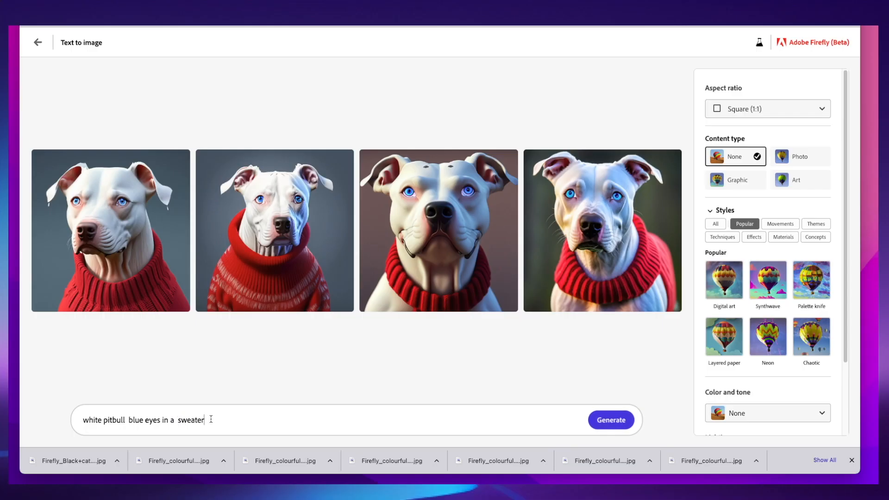
{"action": "type", "text": "red"}
{"action": "key", "text": "Return"}
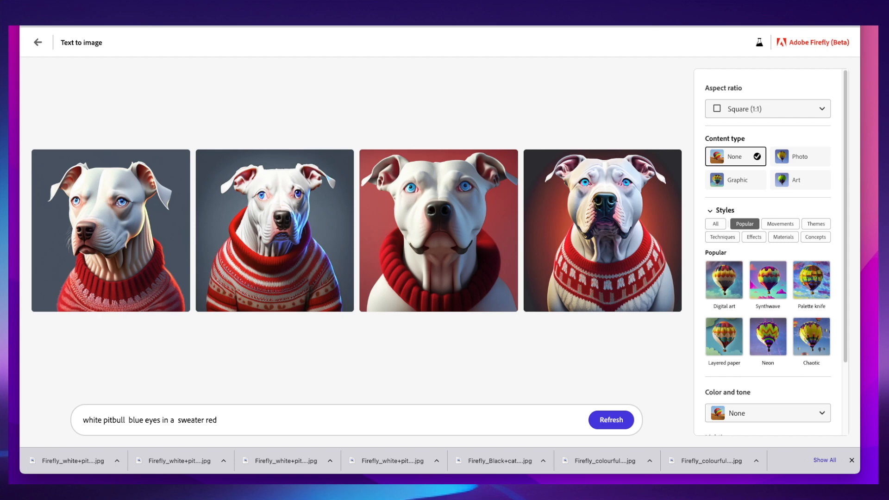
Add "angry" before "pitbull" in the prompt and generate new images.
{"action": "type", "text": "anfry"}
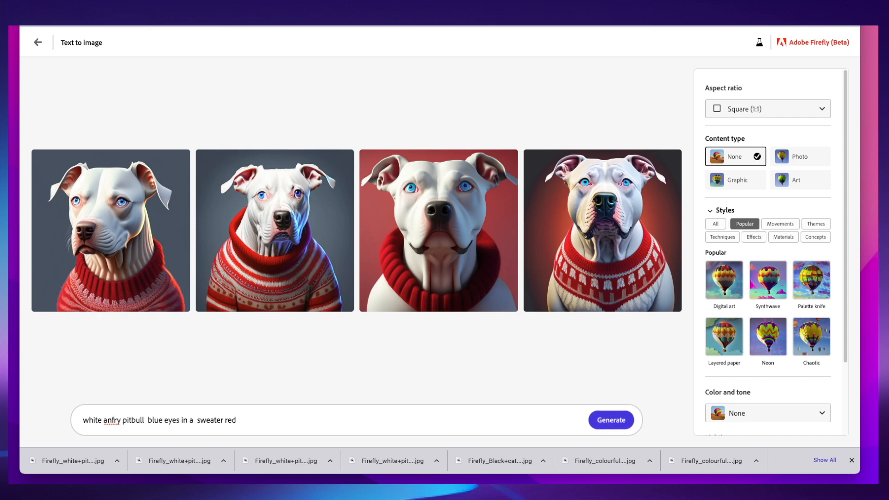
{"action": "key", "text": "BackSpace"}
{"action": "key", "text": "BackSpace"}
{"action": "key", "text": "BackSpace"}
{"action": "key", "text": "BackSpace"}
{"action": "type", "text": "gr"}
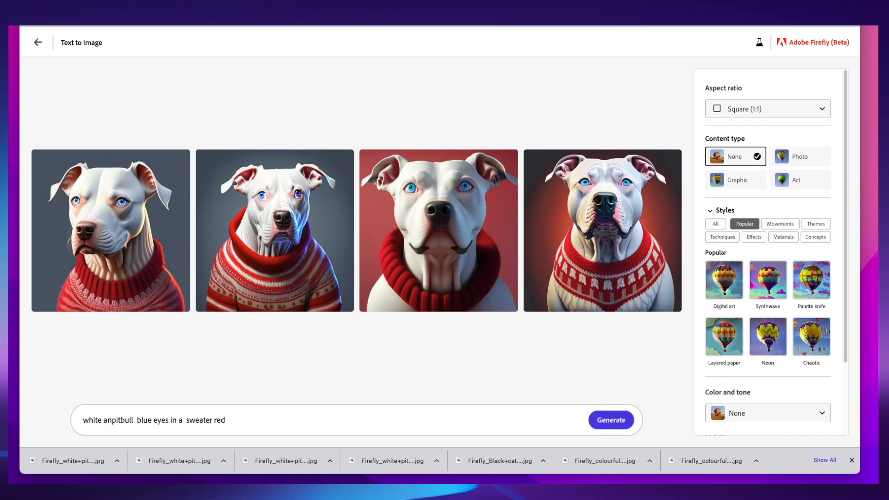
{"action": "type", "text": "y"}
{"action": "key", "text": "Return"}
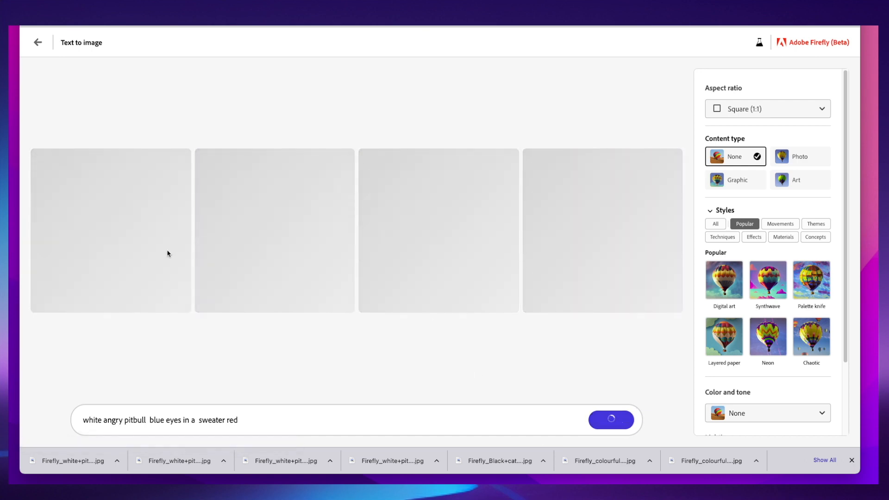
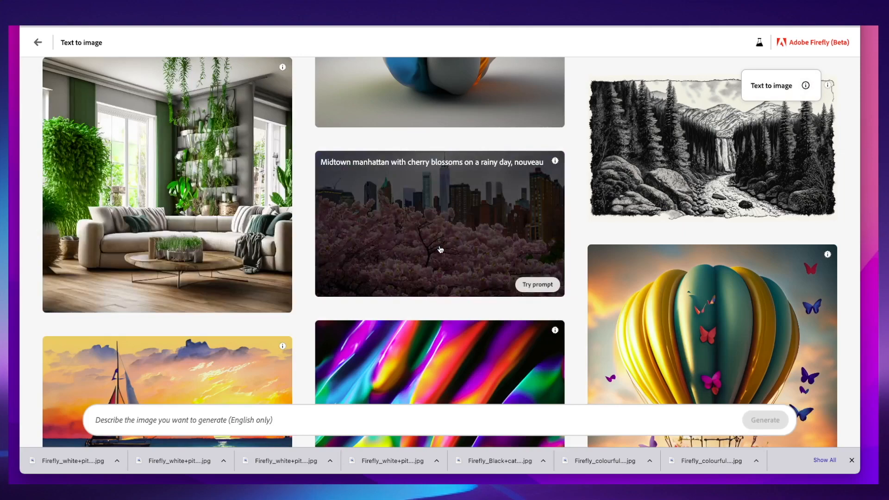
Browse the prompt gallery, enter "beautiful woman" as a new prompt, and generate images.
{"action": "scroll", "coordinate": [440, 250], "scroll_direction": "down", "scroll_amount": 12}
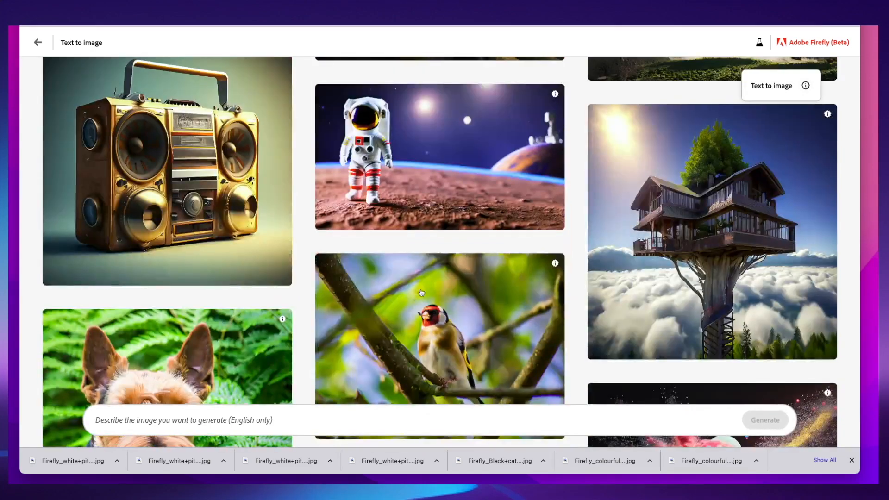
{"action": "scroll", "coordinate": [421, 292], "scroll_direction": "up", "scroll_amount": 3}
{"action": "scroll", "coordinate": [426, 282], "scroll_direction": "down", "scroll_amount": 10}
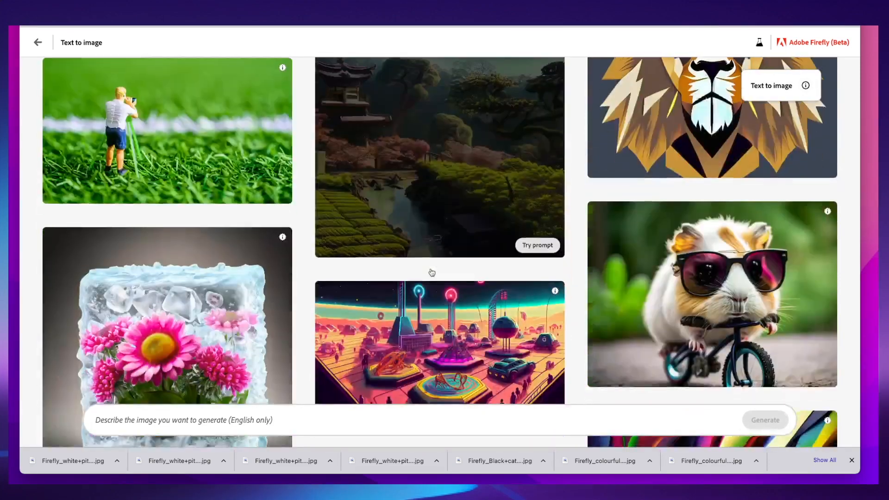
{"action": "scroll", "coordinate": [431, 273], "scroll_direction": "down", "scroll_amount": 15}
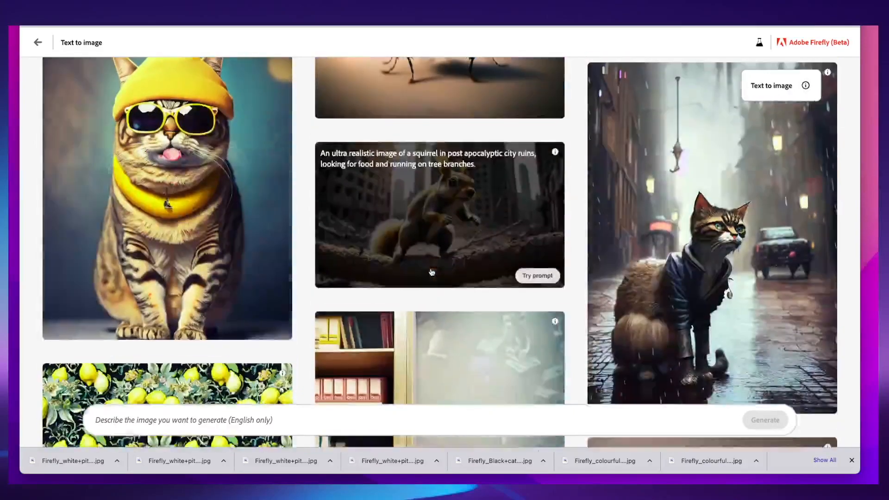
{"action": "scroll", "coordinate": [431, 272], "scroll_direction": "down", "scroll_amount": 15}
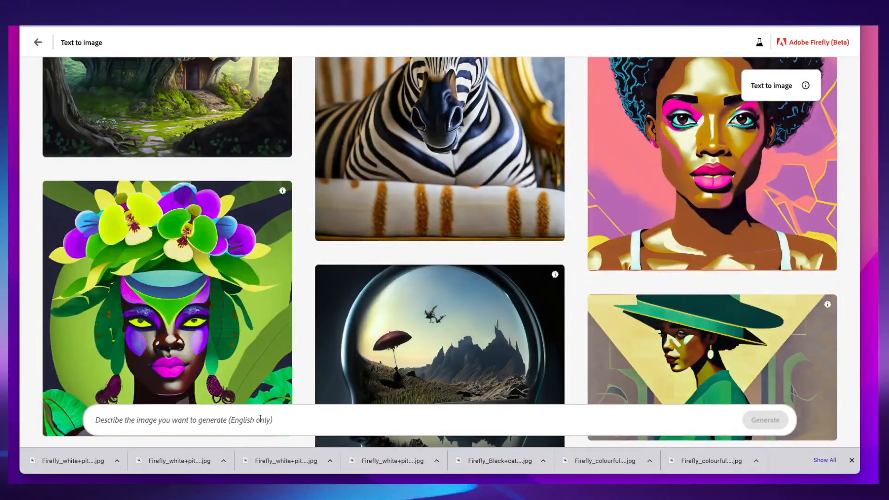
{"action": "type", "text": "h"}
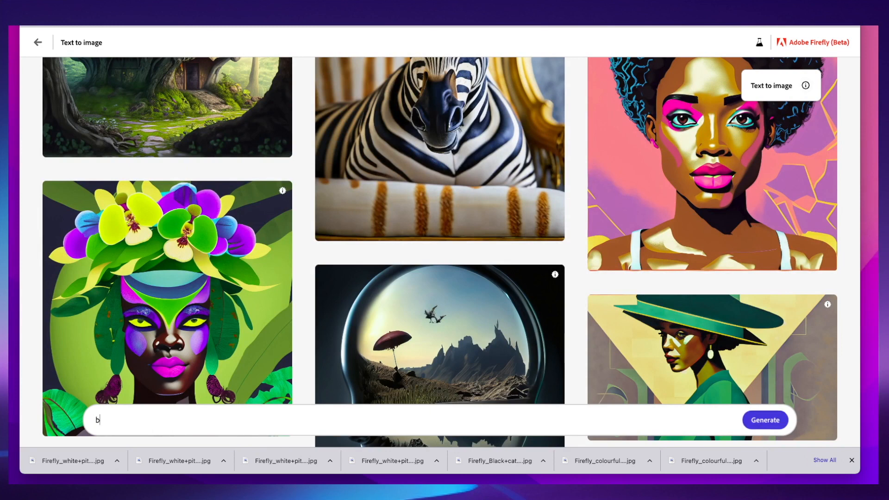
{"action": "key", "text": "BackSpace"}
{"action": "type", "text": "beautiful wom"}
{"action": "key", "text": "BackSpace"}
{"action": "key", "text": "BackSpace"}
{"action": "type", "text": "oman"}
{"action": "key", "text": "Return"}
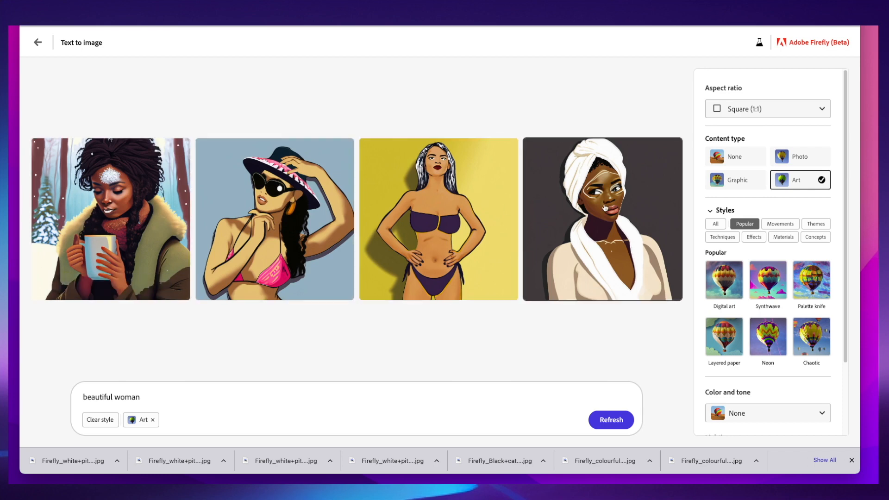
Add "photo of a" before "beautiful woman" in the prompt and generate new images.
{"action": "left_click", "coordinate": [78, 401]}
{"action": "type", "text": "phopt"}
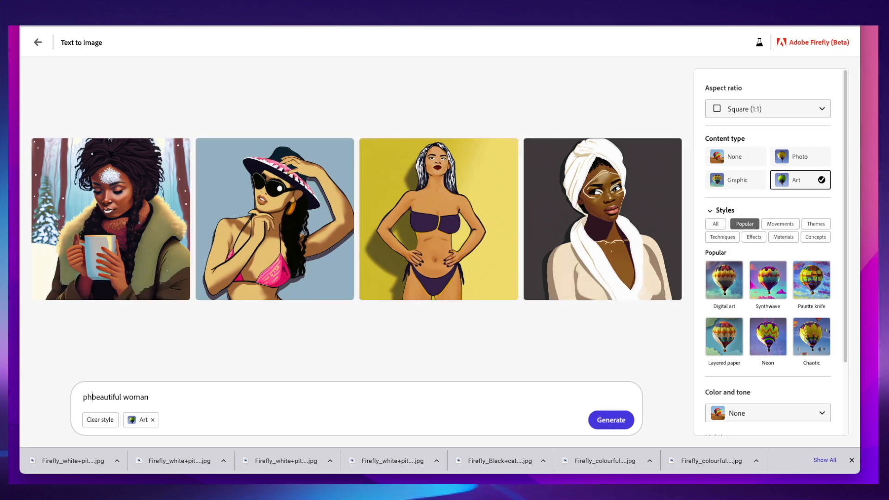
{"action": "key", "text": "BackSpace"}
{"action": "key", "text": "BackSpace"}
{"action": "key", "text": "BackSpace"}
{"action": "type", "text": "to of a"}
{"action": "left_click", "coordinate": [611, 420]}
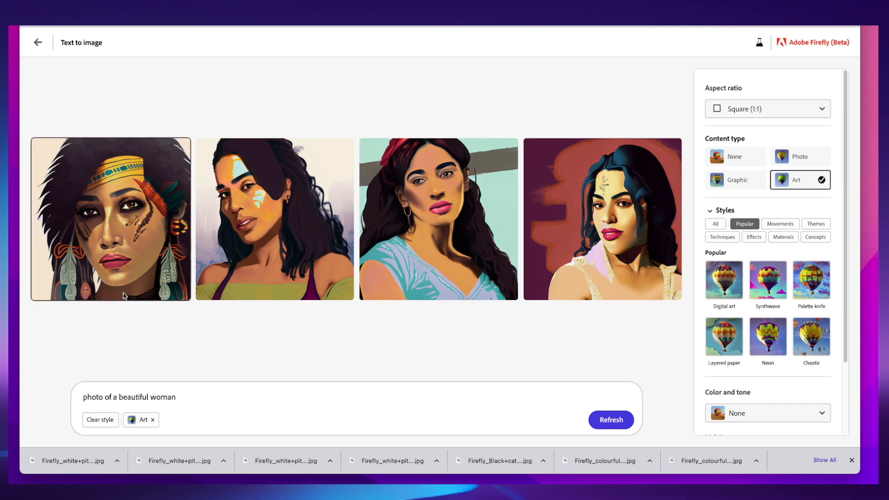
Change the content type from Art to Photo, set the aspect ratio to Portrait (3:4), and regenerate the images.
{"action": "left_click", "coordinate": [153, 420]}
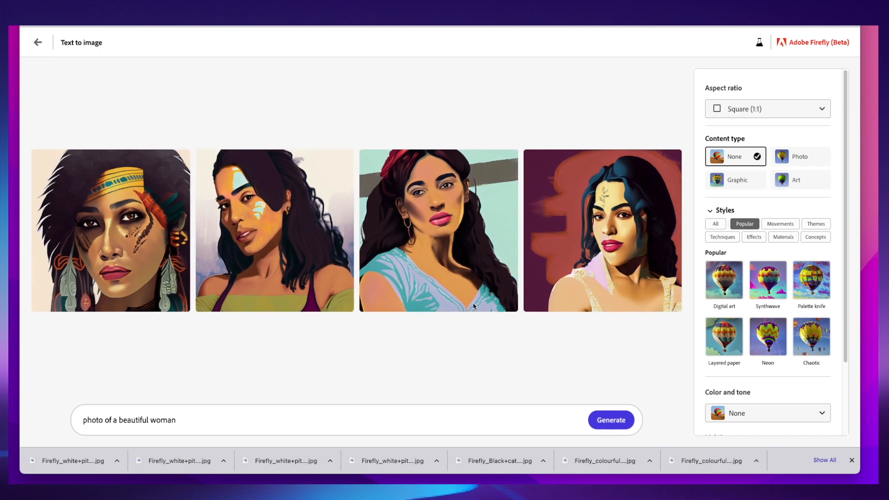
{"action": "left_click", "coordinate": [805, 160]}
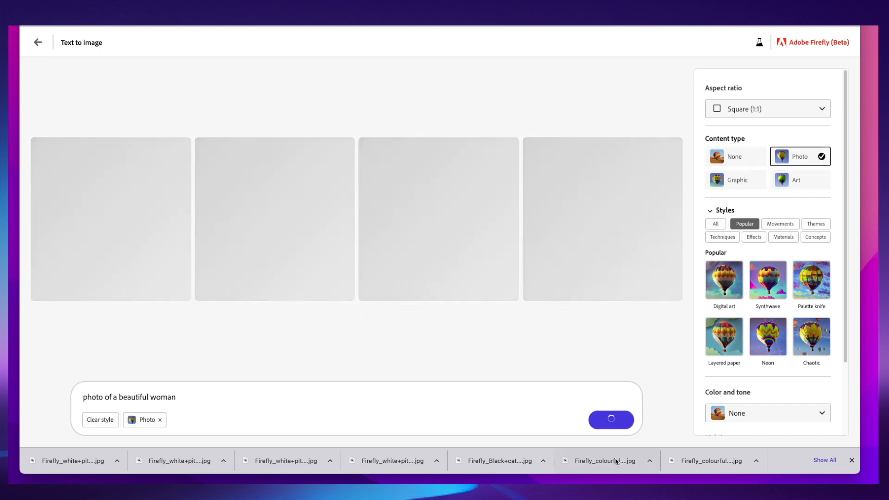
{"action": "left_click", "coordinate": [749, 110]}
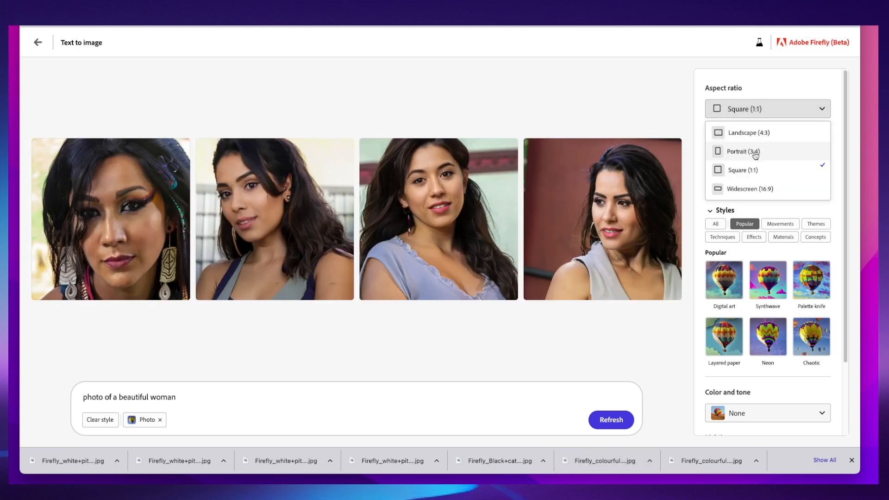
{"action": "left_click", "coordinate": [755, 155]}
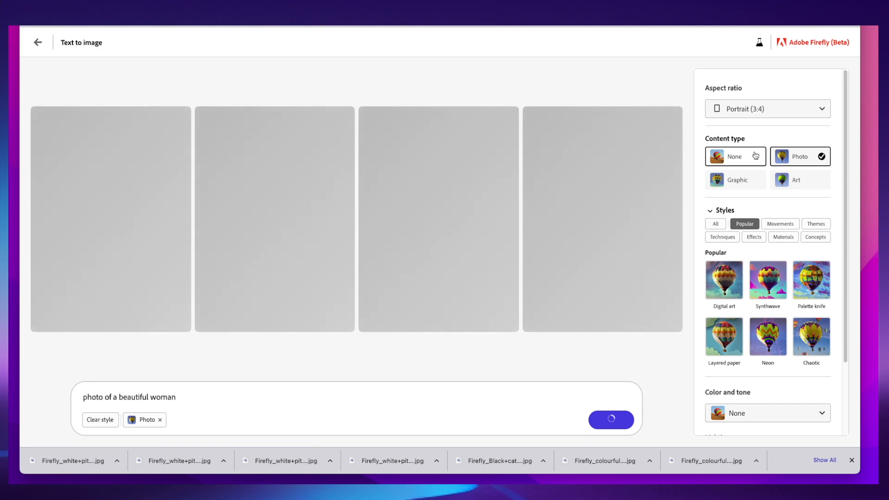
Extend the prompt with "on the beach wearing a bikini" and try to generate new images.
{"action": "left_click", "coordinate": [201, 395]}
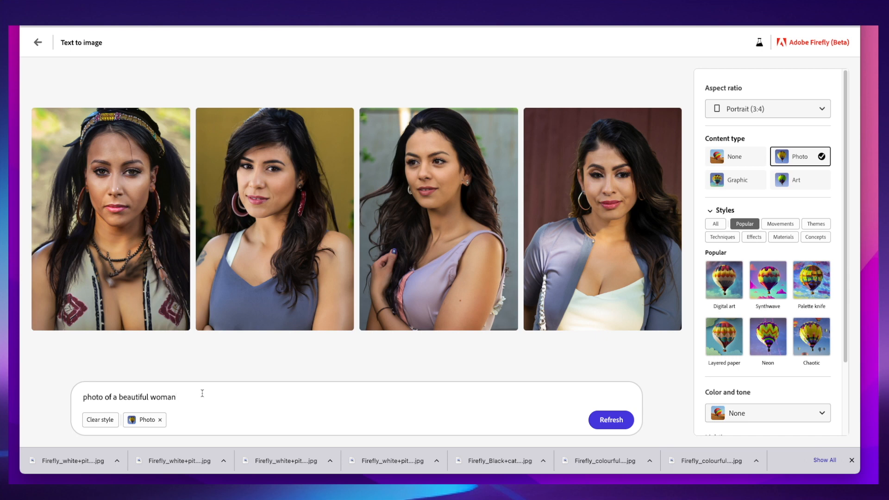
{"action": "left_click", "coordinate": [202, 393]}
{"action": "type", "text": "i"}
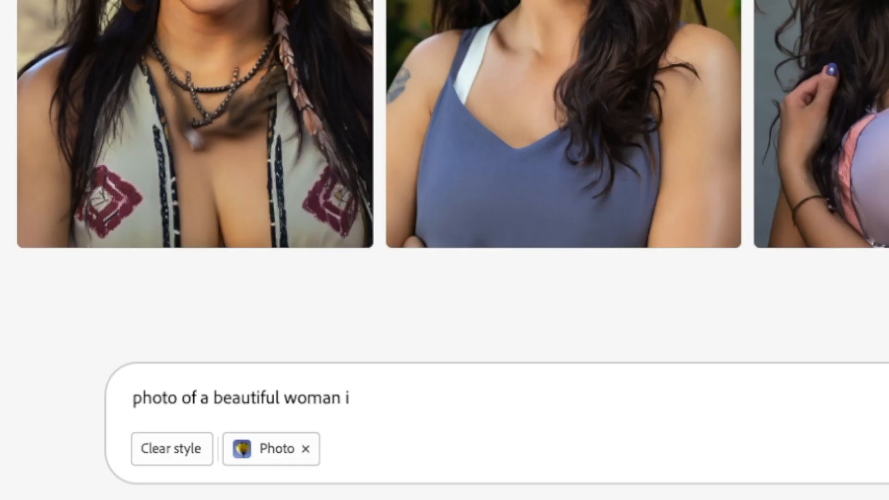
{"action": "key", "text": "BackSpace"}
{"action": "type", "text": "on t"}
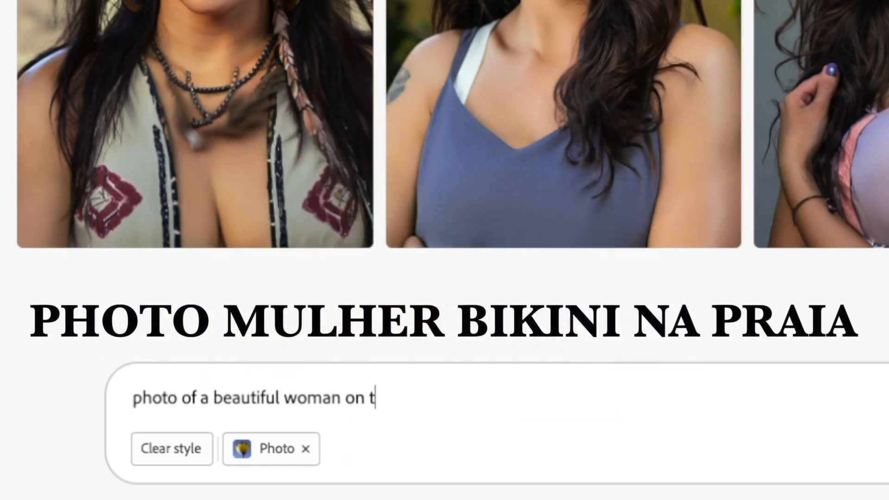
{"action": "type", "text": "he beach wearing a bikini"}
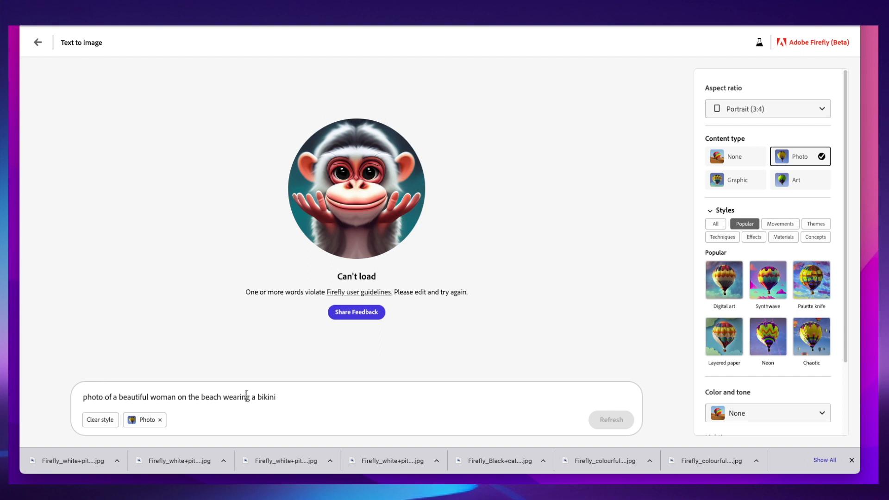
Examine the prompt wording and the explanation shown in place of the images.
{"action": "left_click_drag", "start_coordinate": [286, 397], "coordinate": [130, 389]}
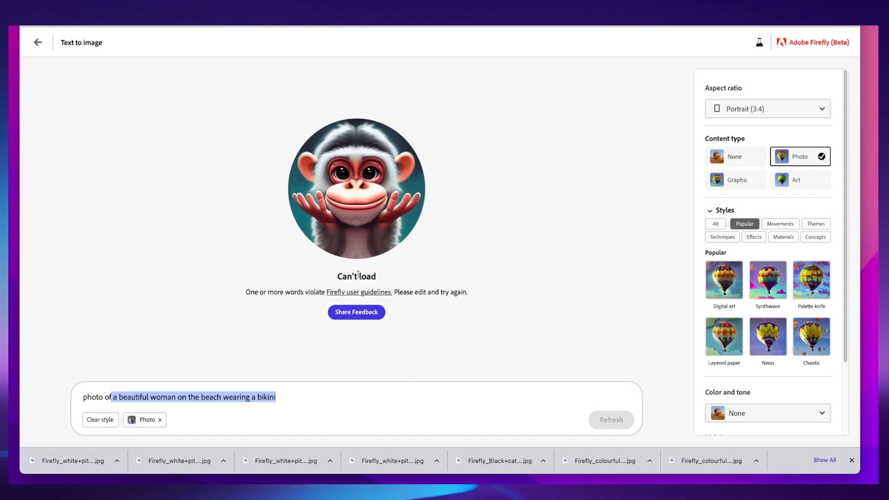
{"action": "left_click_drag", "start_coordinate": [251, 292], "coordinate": [324, 290]}
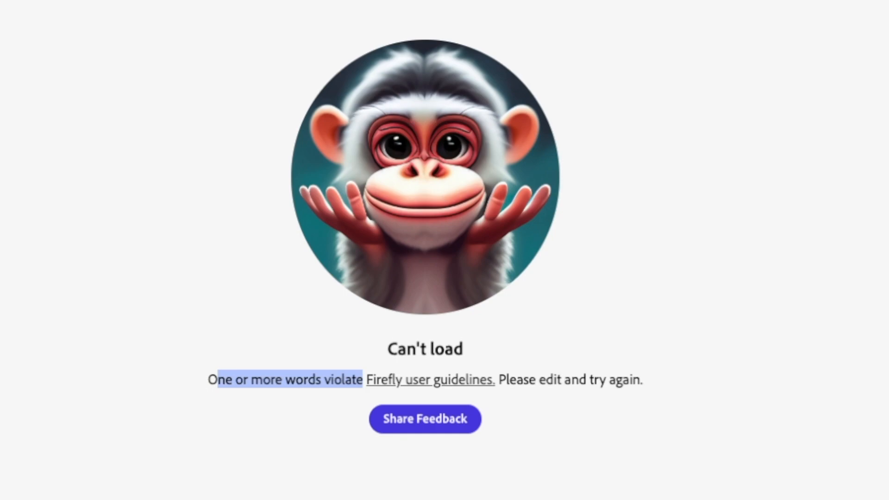
{"action": "left_click", "coordinate": [631, 437]}
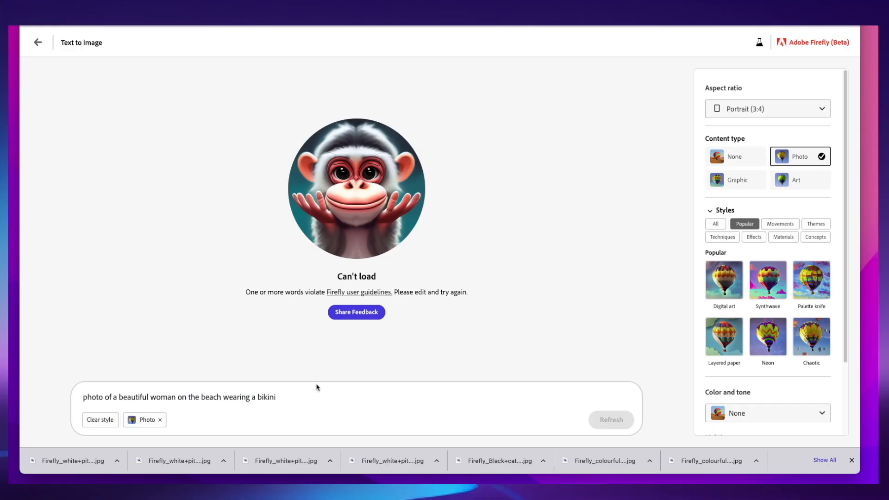
Replace "bikini" with "red dress" at the end of the prompt and generate new images.
{"action": "left_click_drag", "start_coordinate": [119, 396], "coordinate": [172, 396]}
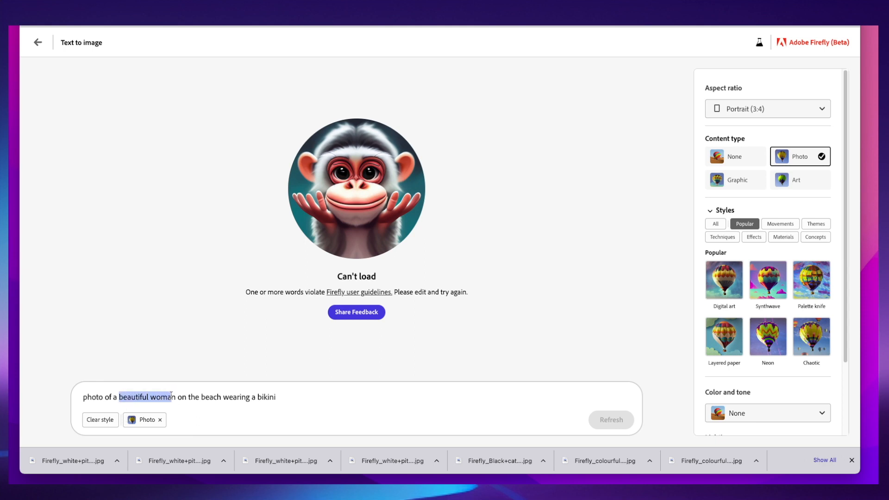
{"action": "left_click", "coordinate": [209, 397]}
{"action": "left_click_drag", "start_coordinate": [264, 396], "coordinate": [91, 397]}
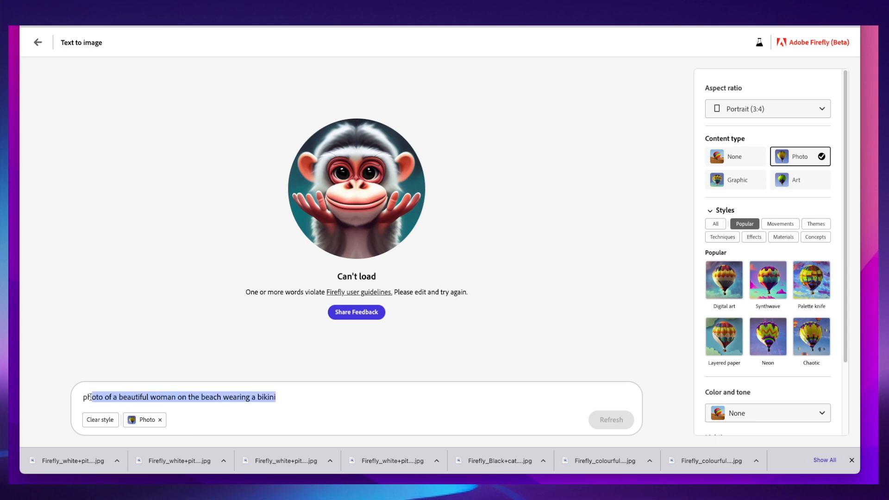
{"action": "left_click", "coordinate": [183, 398]}
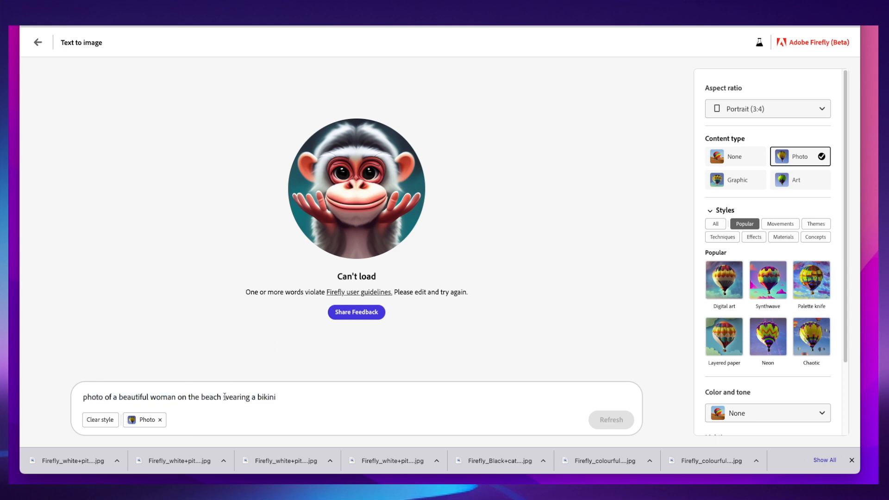
{"action": "key", "text": "BackSpace"}
{"action": "key", "text": "BackSpace"}
{"action": "key", "text": "BackSpace"}
{"action": "key", "text": "BackSpace"}
{"action": "key", "text": "BackSpace"}
{"action": "key", "text": "BackSpace"}
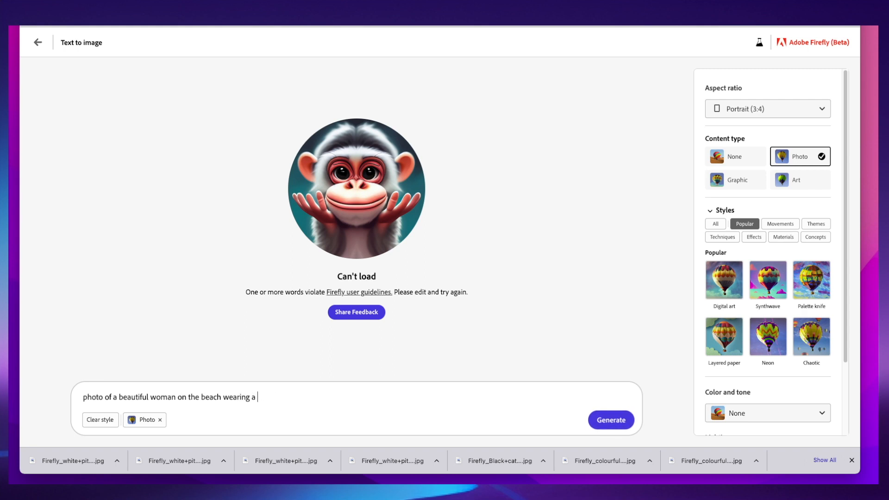
{"action": "type", "text": "red dress"}
{"action": "left_click", "coordinate": [611, 420]}
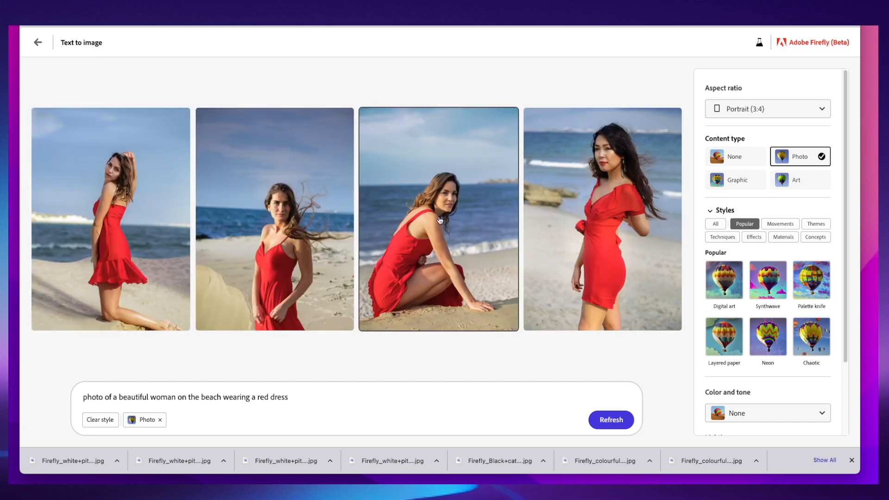
View the four generated red dress images enlarged one after another, then close the preview.
{"action": "left_click", "coordinate": [125, 213]}
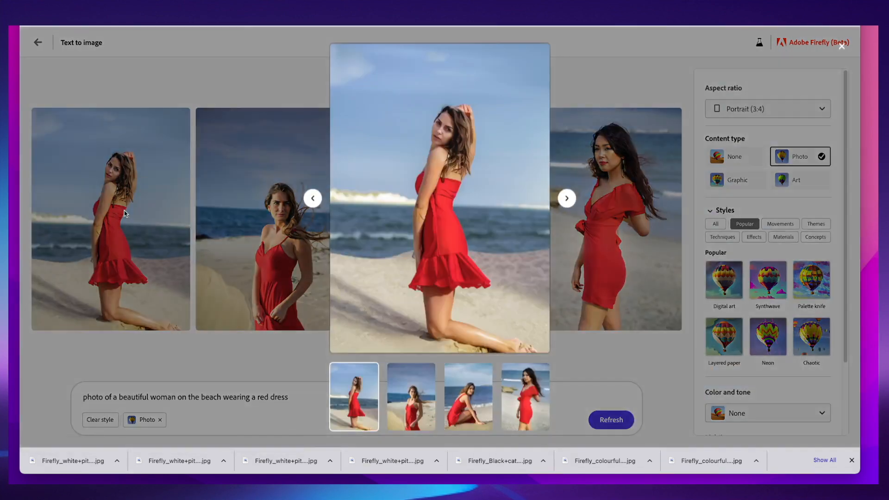
{"action": "left_click", "coordinate": [567, 198]}
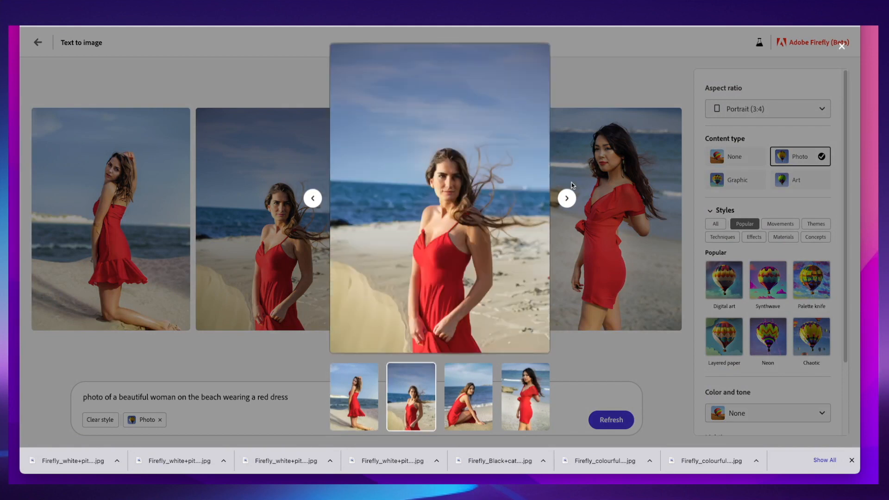
{"action": "left_click", "coordinate": [567, 199]}
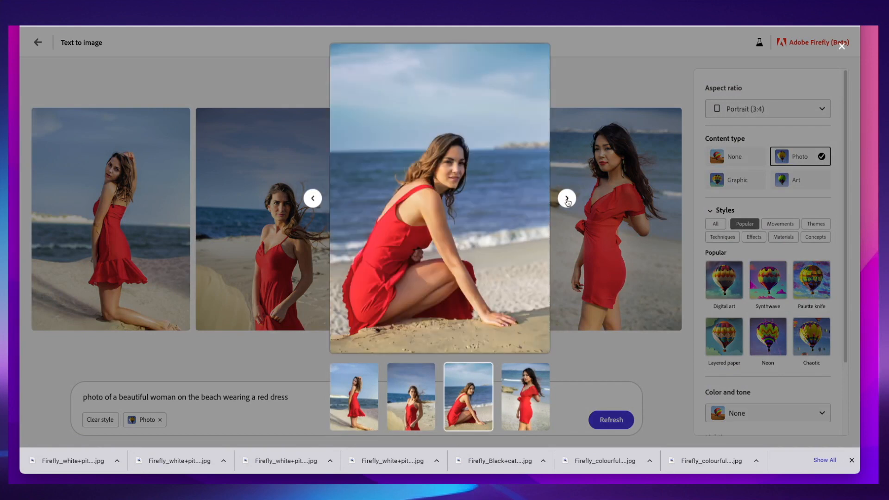
{"action": "left_click", "coordinate": [567, 199]}
{"action": "left_click", "coordinate": [567, 199]}
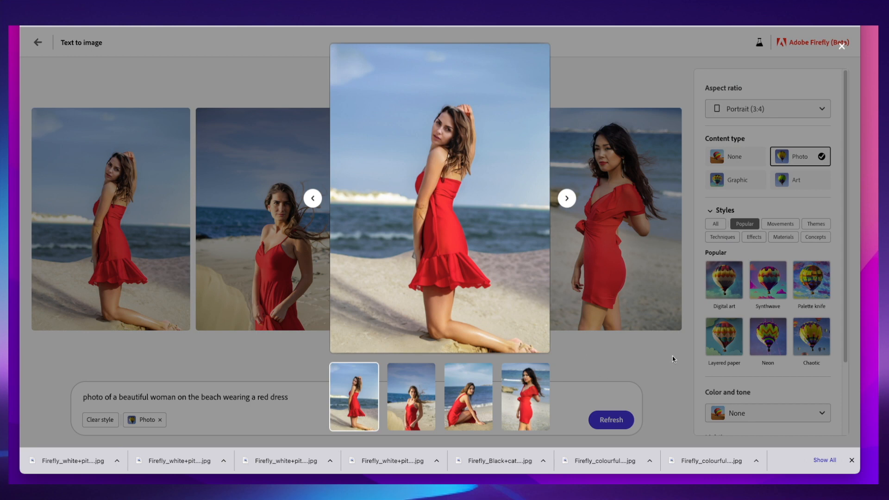
{"action": "left_click", "coordinate": [673, 356]}
Regenerate the images from the unchanged red dress prompt and view the new results enlarged.
{"action": "left_click", "coordinate": [612, 420]}
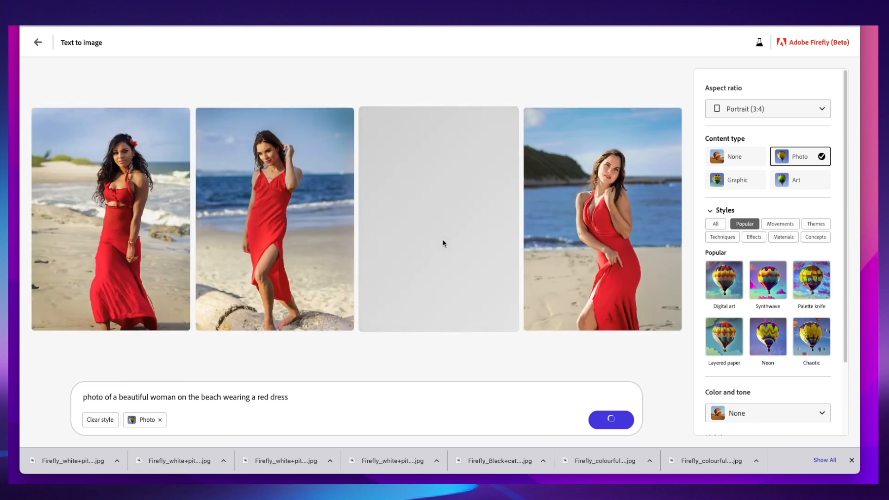
{"action": "left_click", "coordinate": [410, 202]}
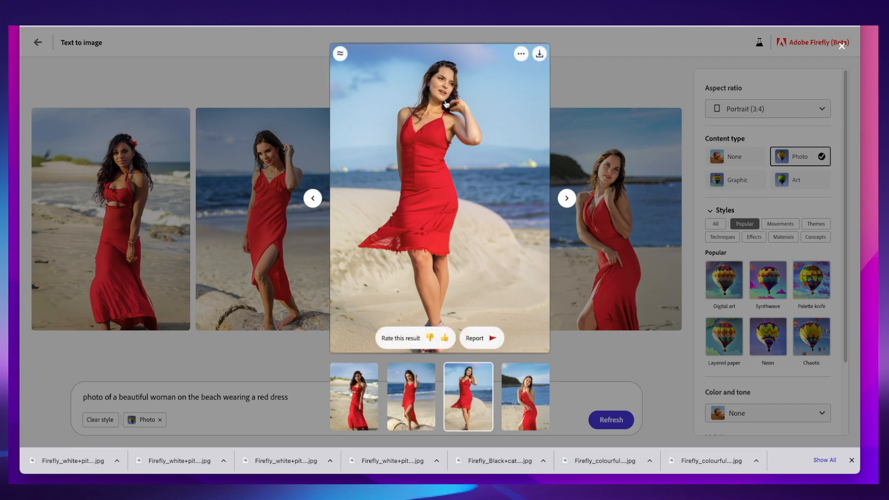
{"action": "left_click", "coordinate": [132, 246]}
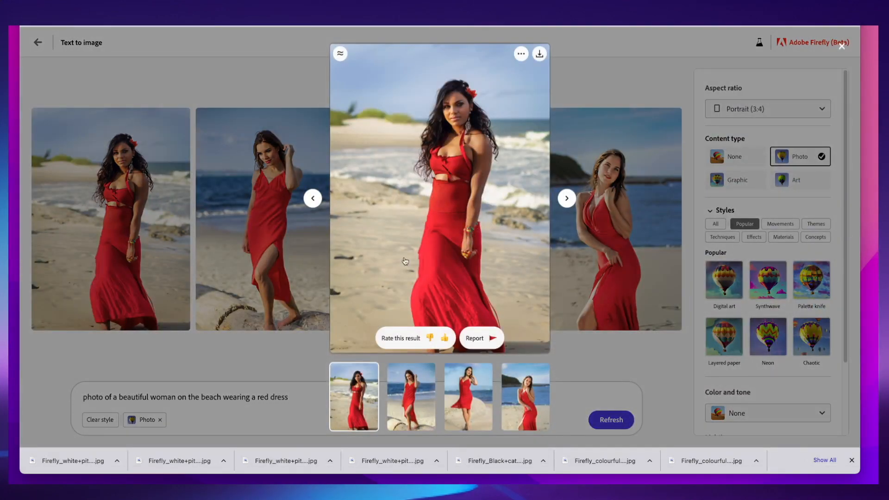
{"action": "left_click", "coordinate": [232, 237]}
{"action": "left_click", "coordinate": [504, 275]}
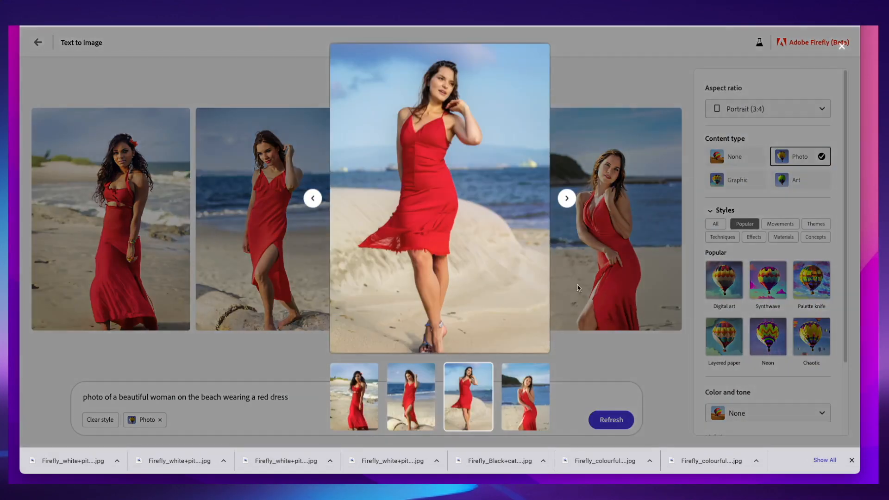
{"action": "left_click", "coordinate": [620, 282]}
{"action": "left_click", "coordinate": [621, 282]}
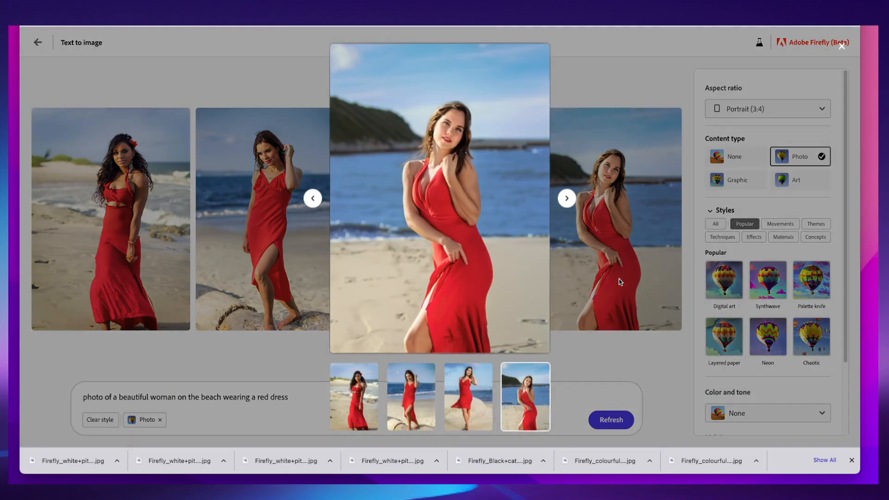
{"action": "mouse_move", "coordinate": [480, 272]}
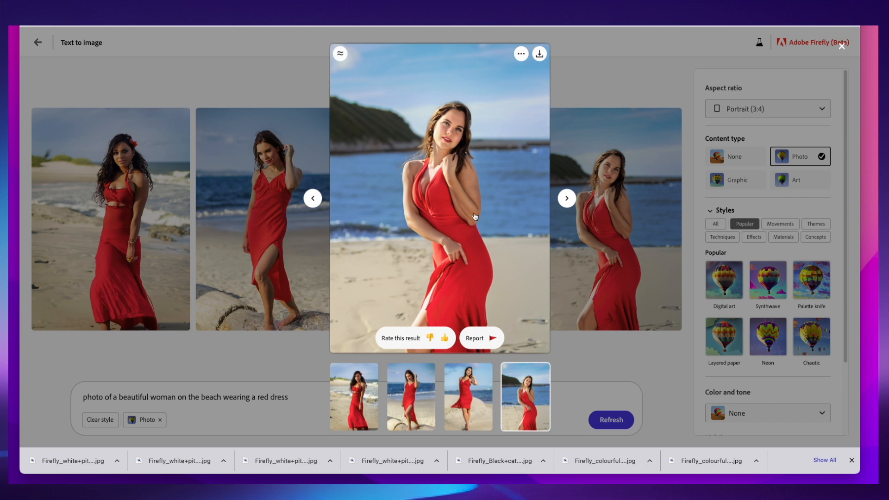
{"action": "left_click", "coordinate": [258, 362]}
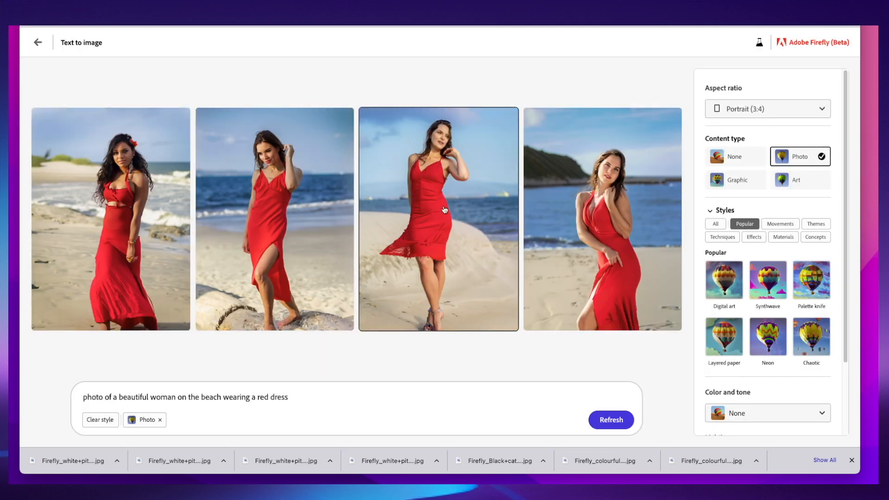
Generate new images with "red" replaced by "dark blue and green" in the prompt, and view the first two enlarged.
{"action": "mouse_move", "coordinate": [147, 251]}
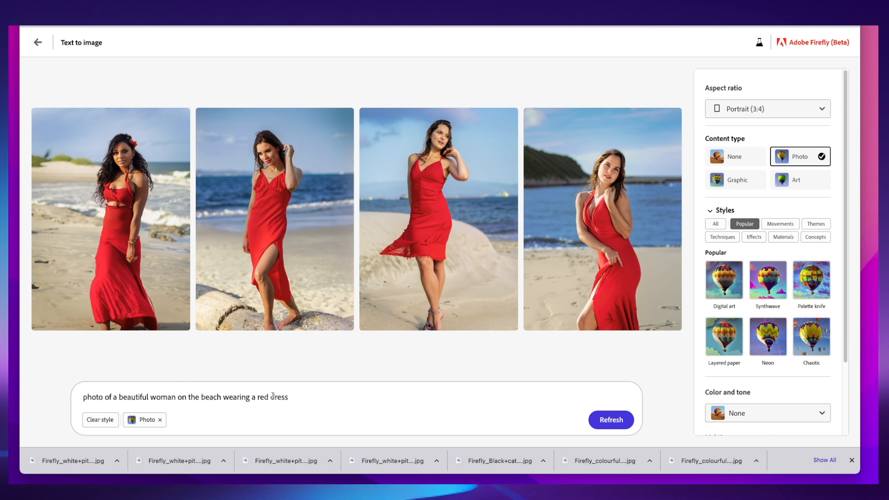
{"action": "left_click_drag", "start_coordinate": [272, 396], "coordinate": [316, 392]}
{"action": "left_click", "coordinate": [266, 398]}
{"action": "key", "text": "BackSpace"}
{"action": "key", "text": "BackSpace"}
{"action": "key", "text": "BackSpace"}
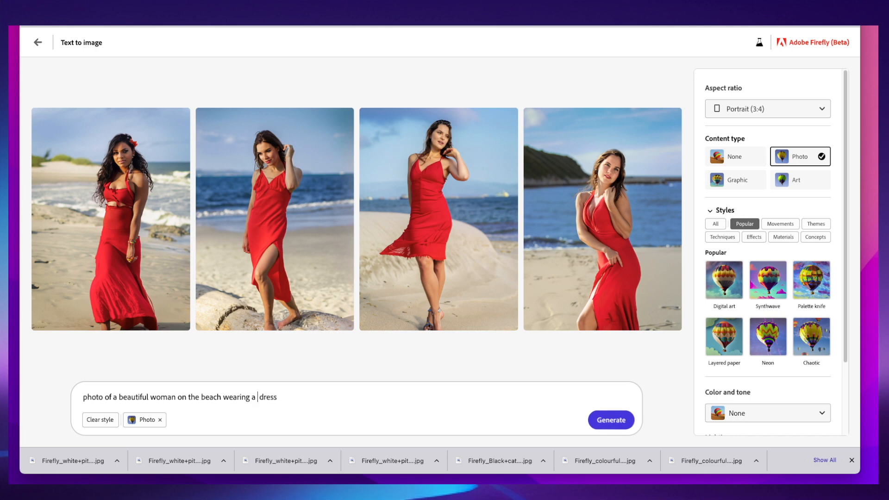
{"action": "type", "text": "dark blue and green d"}
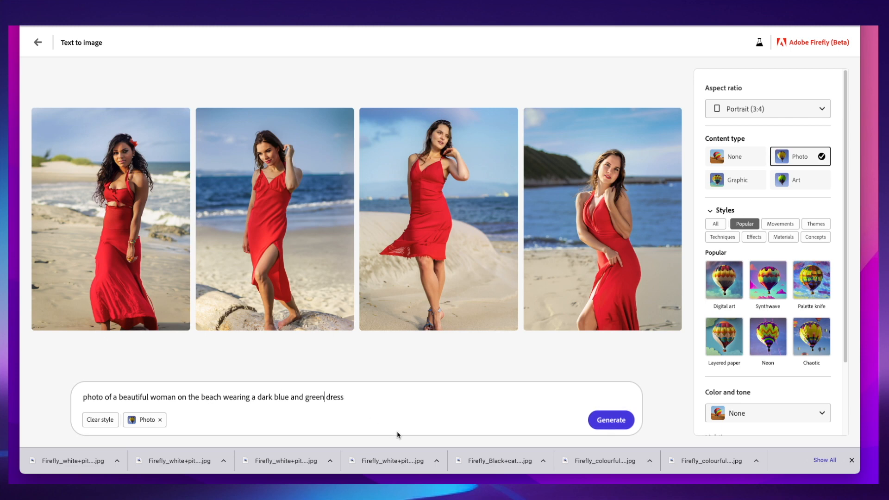
{"action": "key", "text": "Return"}
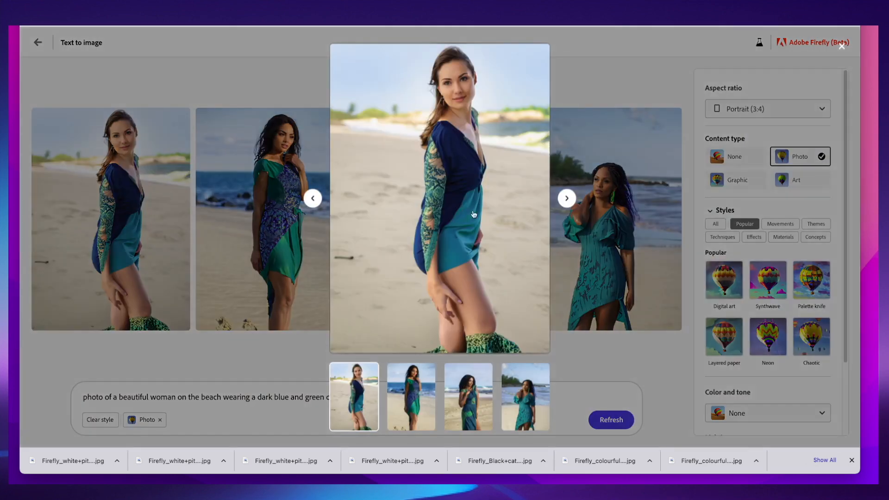
{"action": "left_click", "coordinate": [568, 200]}
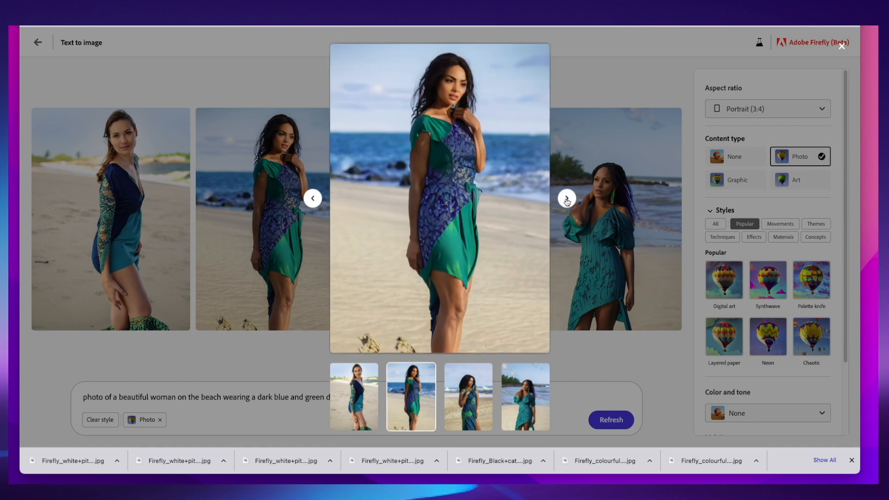
{"action": "left_click", "coordinate": [268, 360]}
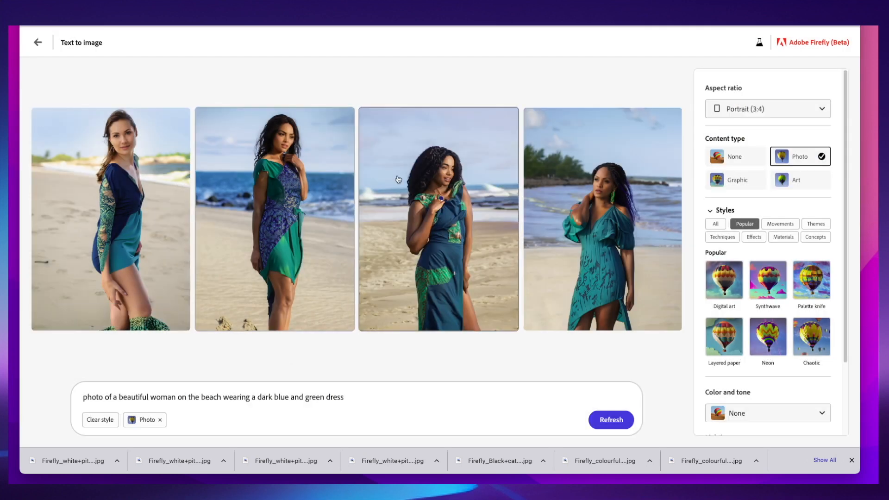
Insert "blonde" before "beautiful woman" in the prompt and generate new images.
{"action": "left_click", "coordinate": [115, 395]}
{"action": "type", "text": "blonde"}
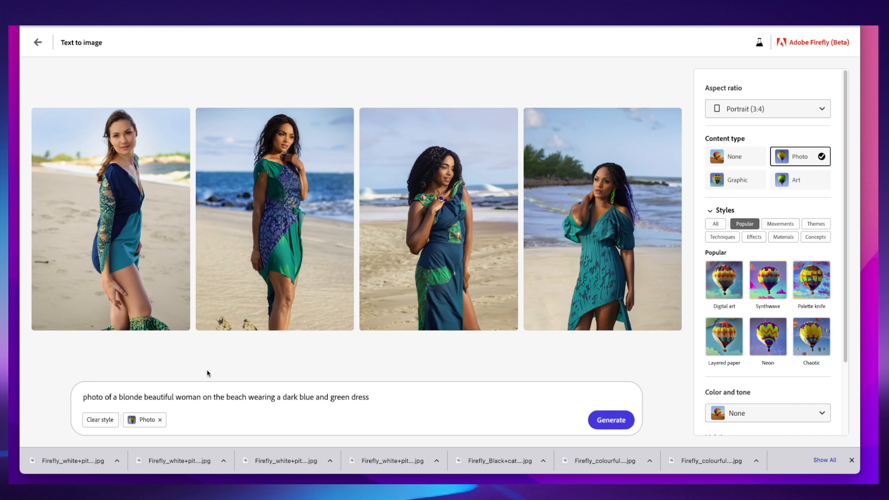
{"action": "key", "text": "Return"}
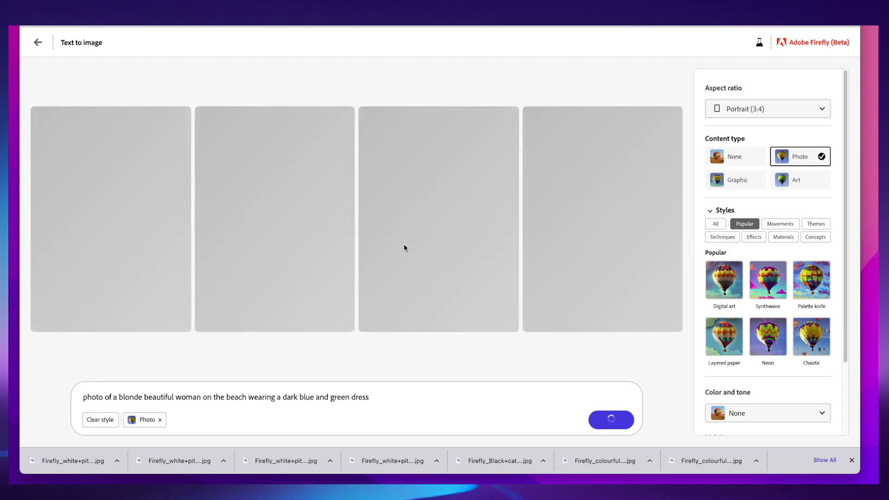
Replace "blonde" with "asian" in the prompt and generate new images.
{"action": "left_click_drag", "start_coordinate": [119, 397], "coordinate": [146, 394]}
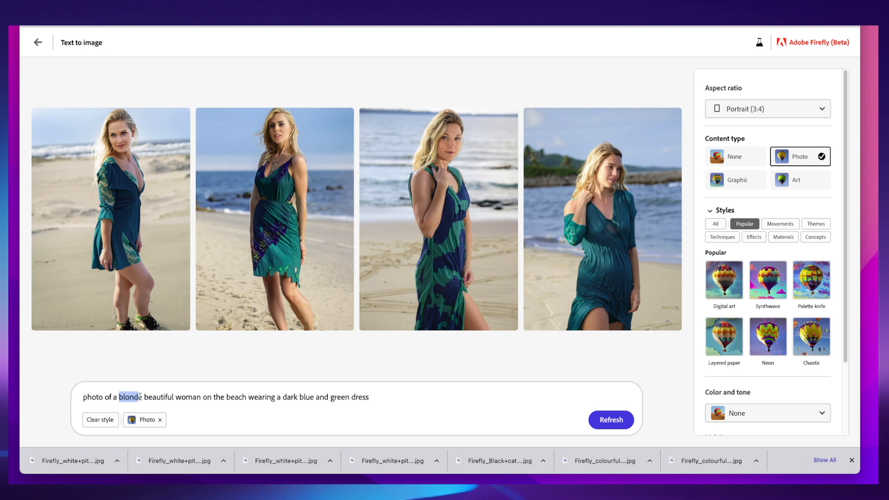
{"action": "type", "text": "asian"}
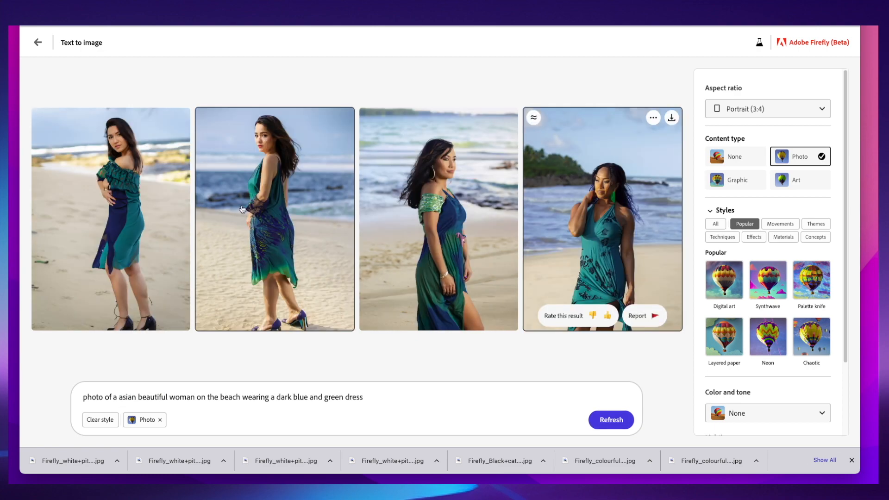
View the images generated from the "asian" prompt enlarged one by one and return to the results.
{"action": "left_click", "coordinate": [139, 204]}
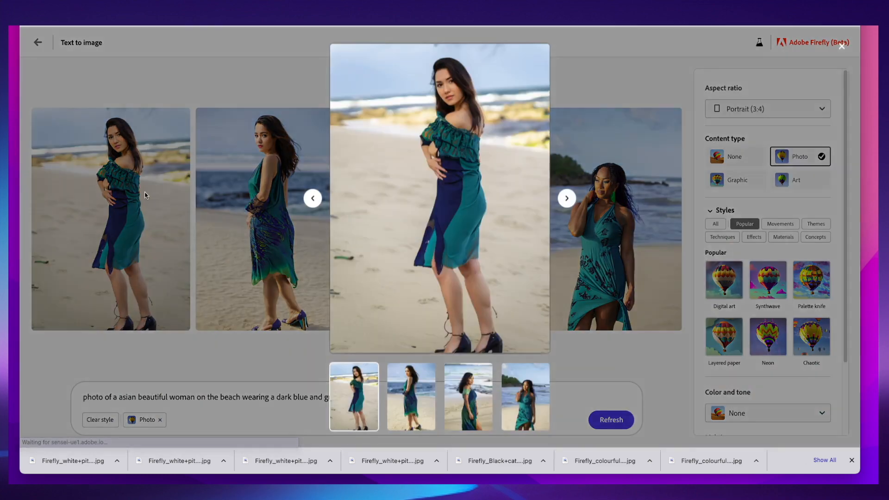
{"action": "mouse_move", "coordinate": [444, 142]}
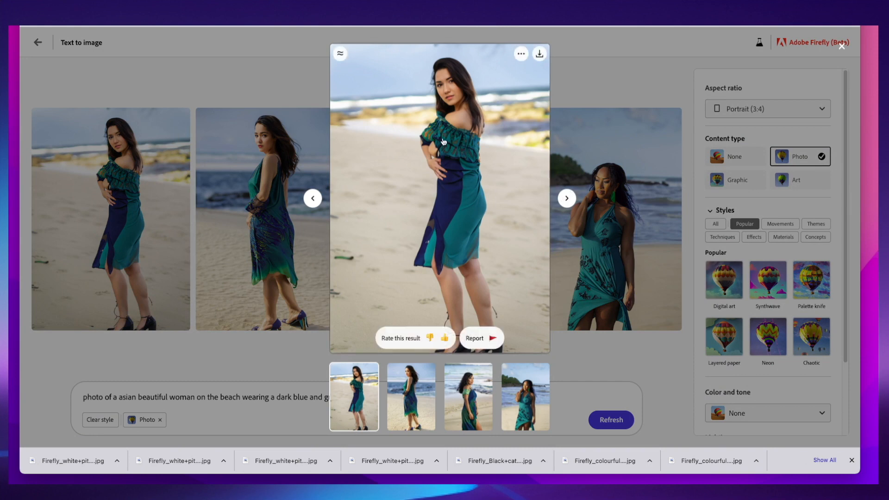
{"action": "left_click", "coordinate": [568, 199]}
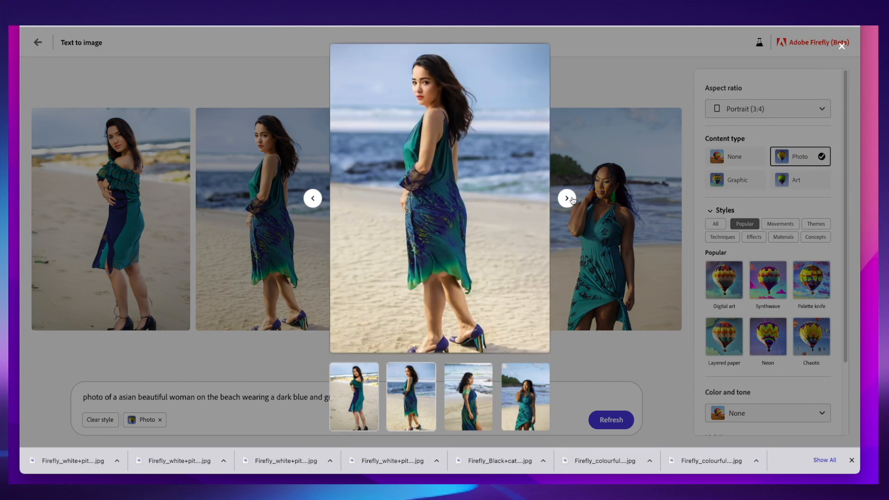
{"action": "left_click", "coordinate": [568, 199]}
{"action": "left_click", "coordinate": [567, 198]}
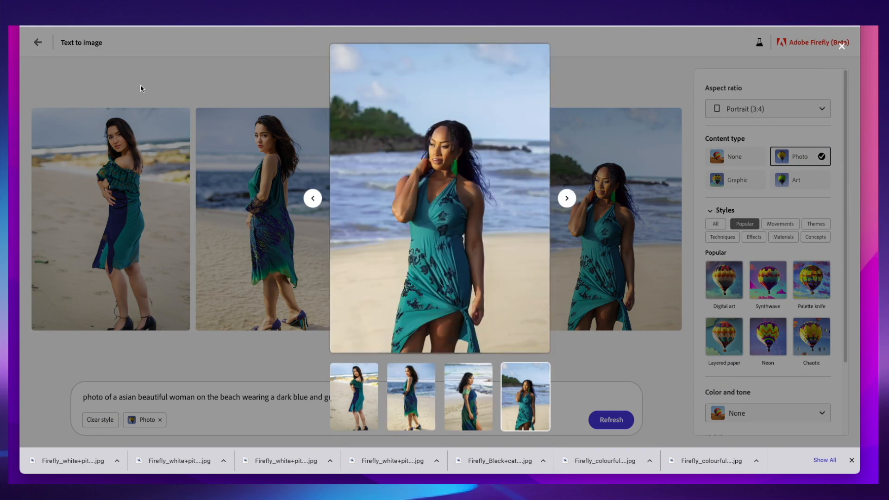
{"action": "left_click", "coordinate": [166, 359]}
{"action": "mouse_move", "coordinate": [269, 222]}
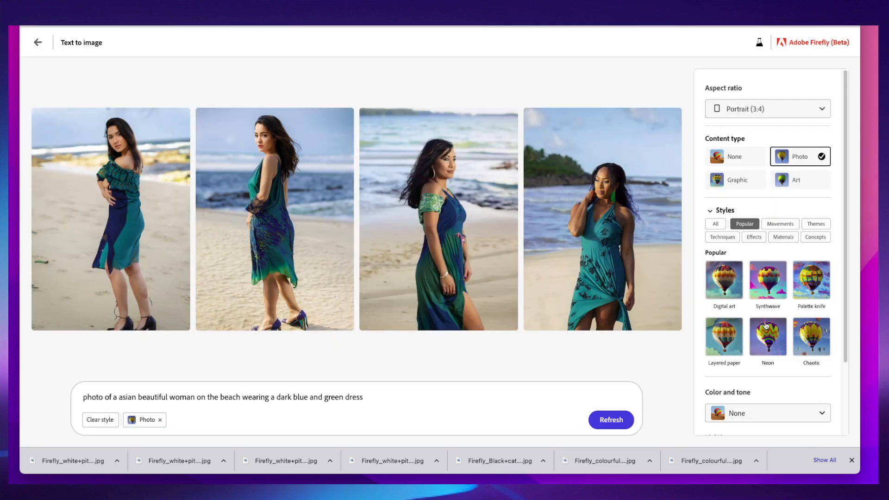
Set the lighting style for the images to Golden hour.
{"action": "scroll", "coordinate": [766, 331], "scroll_direction": "down", "scroll_amount": 2}
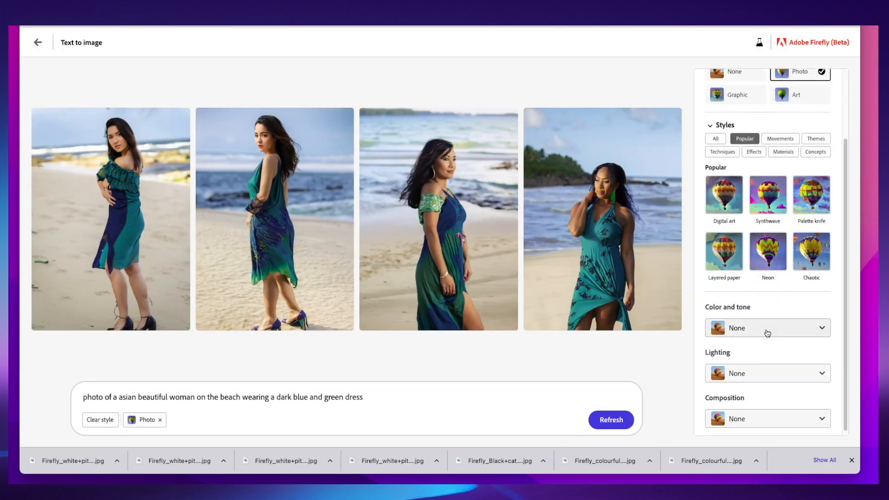
{"action": "left_click", "coordinate": [761, 414]}
{"action": "left_click", "coordinate": [760, 417]}
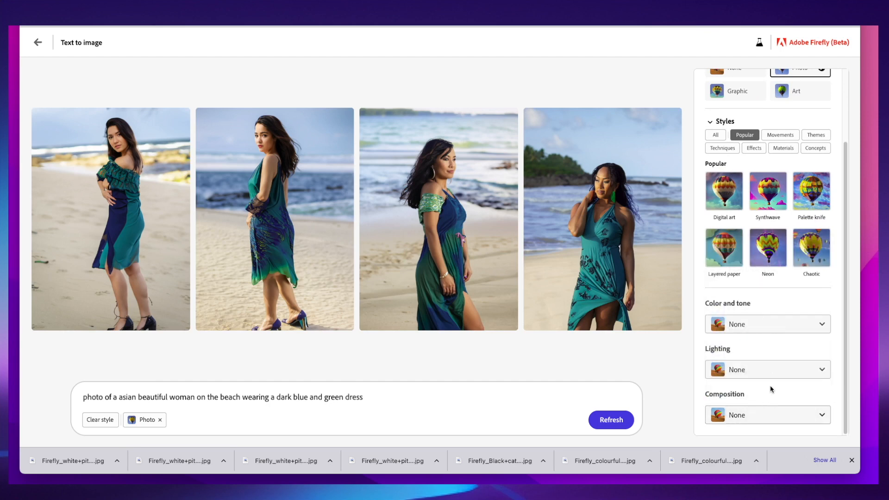
{"action": "left_click", "coordinate": [776, 369]}
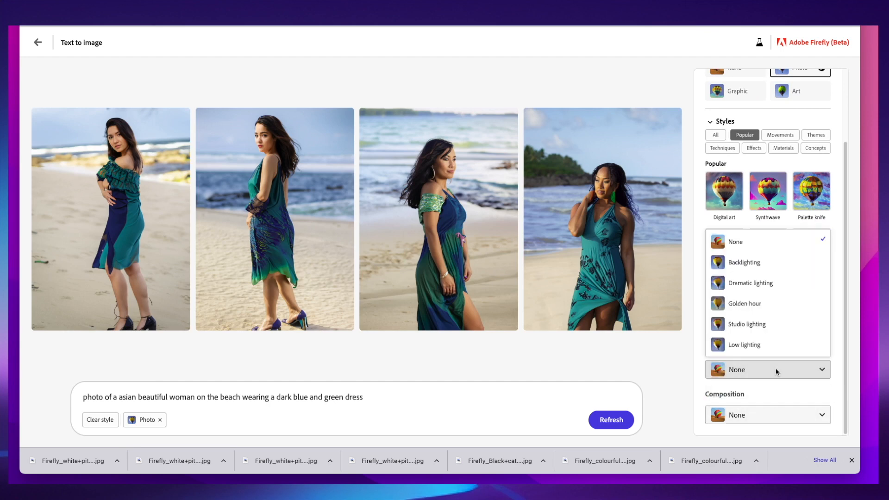
{"action": "left_click", "coordinate": [751, 301]}
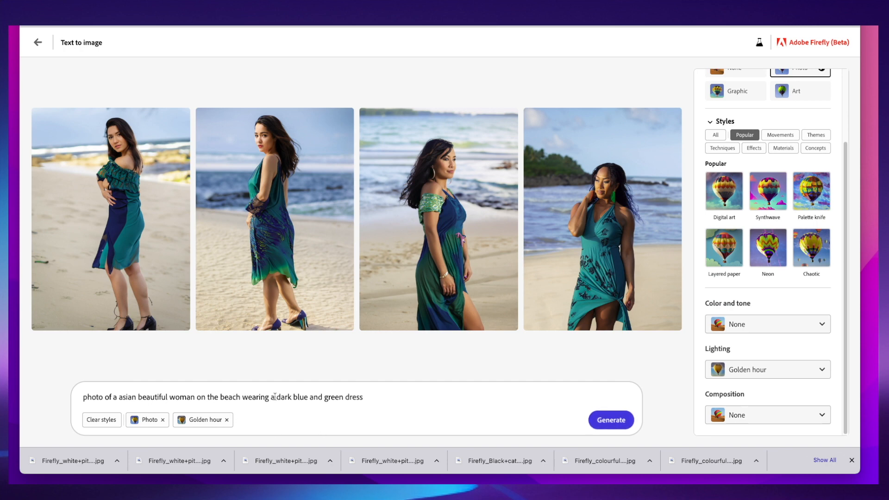
Generate images with the dress changed to "black and gold" in the prompt and view them enlarged.
{"action": "left_click_drag", "start_coordinate": [277, 398], "coordinate": [342, 401]}
{"action": "type", "text": "black and gold"}
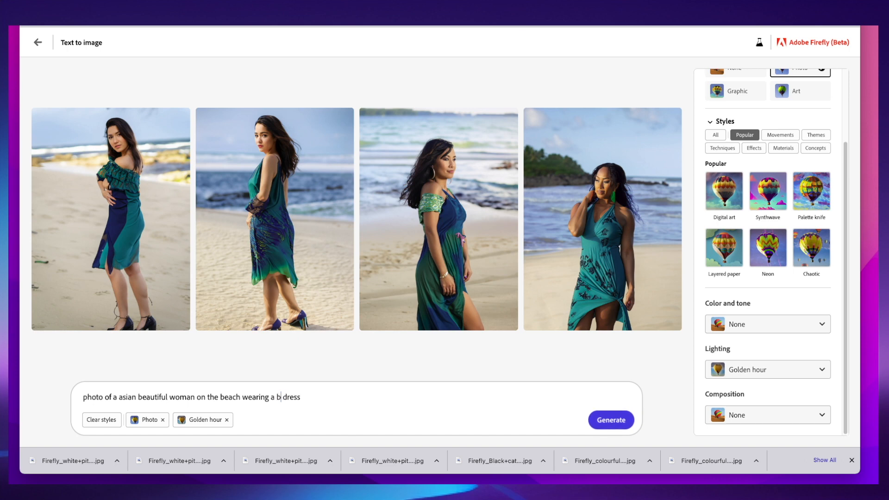
{"action": "left_click", "coordinate": [621, 426]}
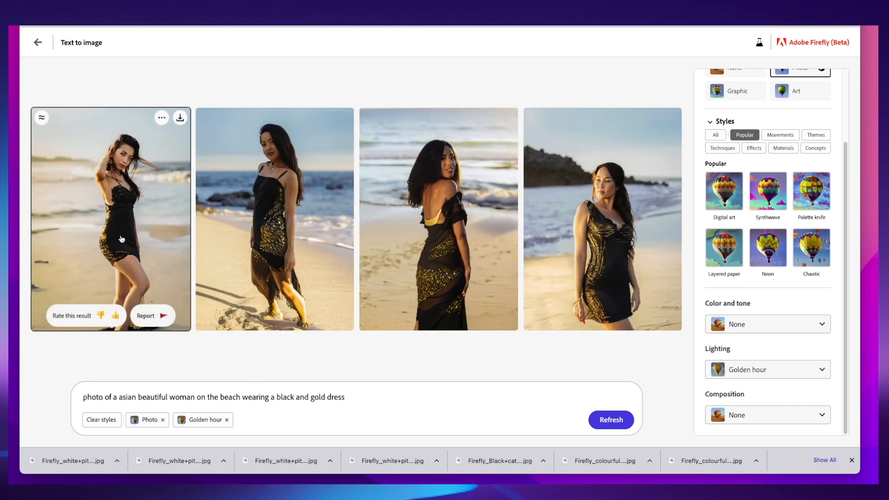
{"action": "left_click", "coordinate": [126, 224]}
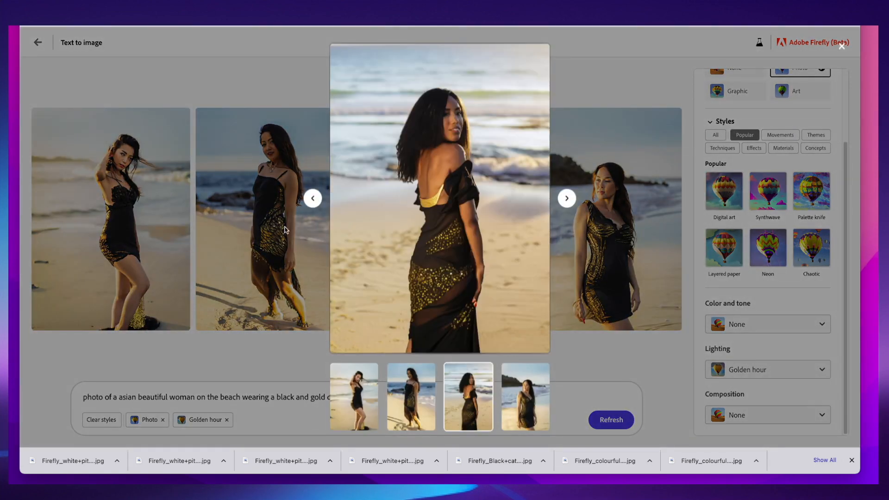
{"action": "left_click", "coordinate": [122, 350]}
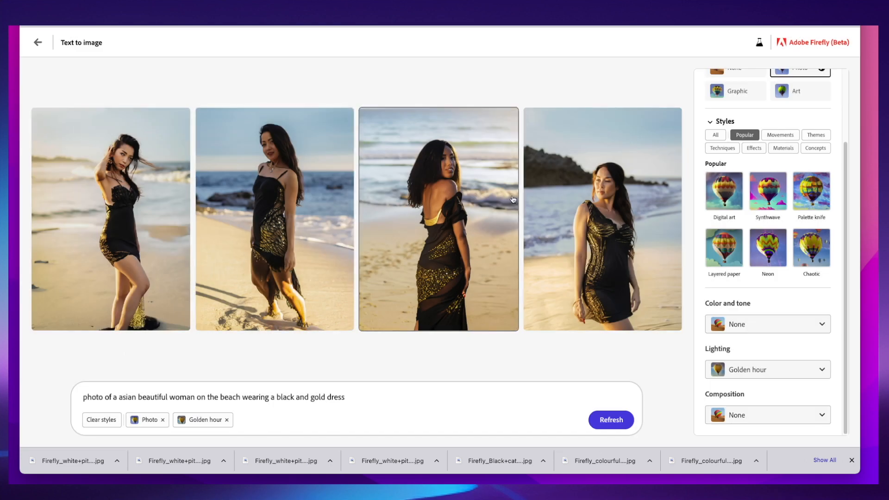
Replace "asian" with "long hair" before "beautiful woman" in the prompt.
{"action": "left_click_drag", "start_coordinate": [119, 397], "coordinate": [135, 397]}
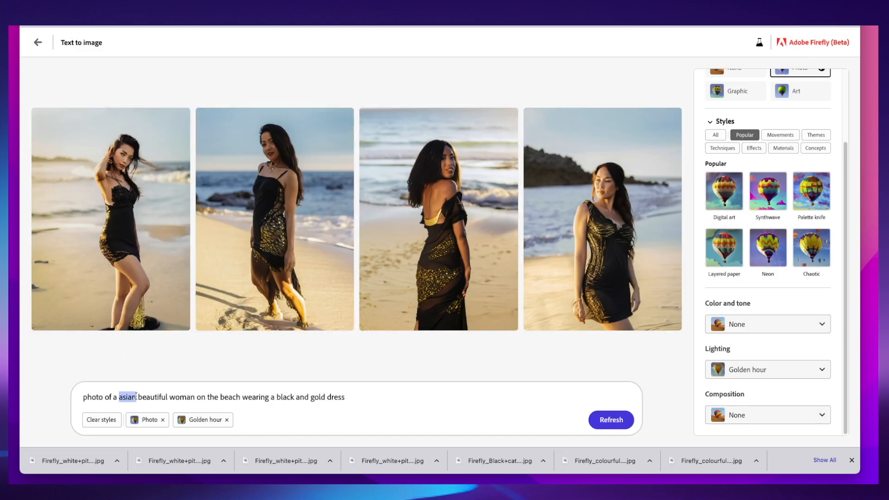
{"action": "key", "text": "BackSpace"}
{"action": "key", "text": "BackSpace"}
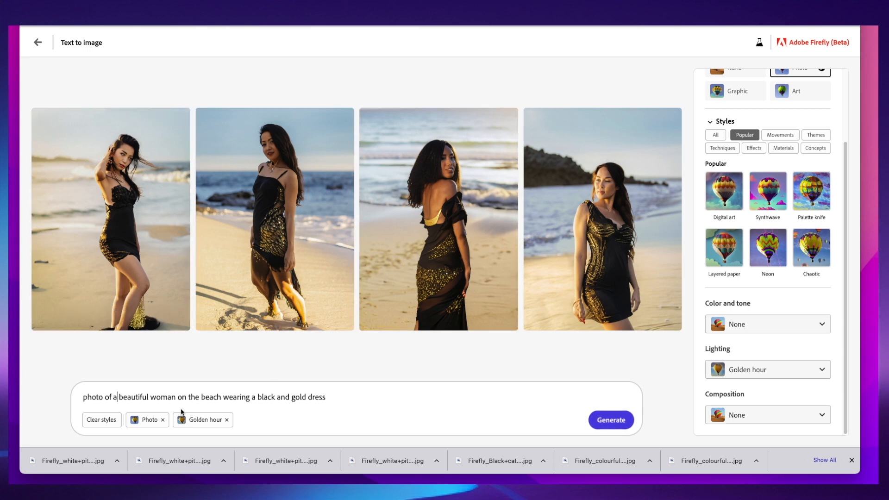
{"action": "type", "text": "long "}
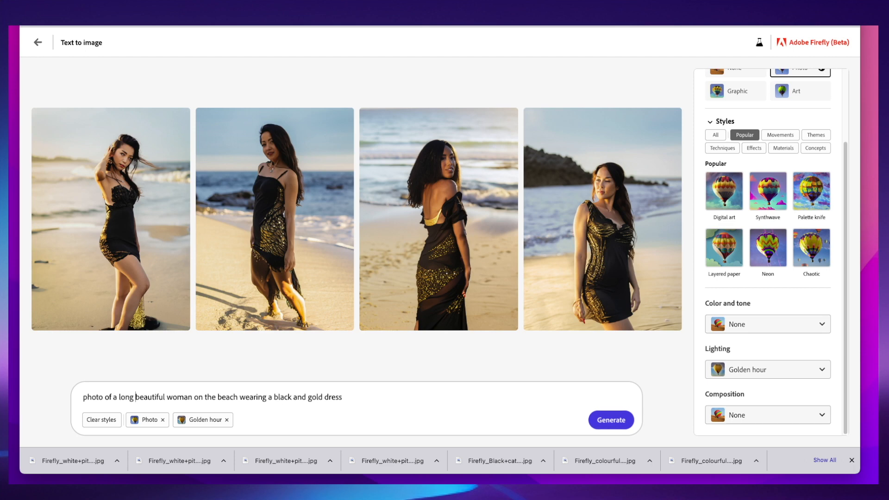
{"action": "type", "text": "hair"}
Set the composition to Wide angle and generate new images.
{"action": "left_click", "coordinate": [741, 414]}
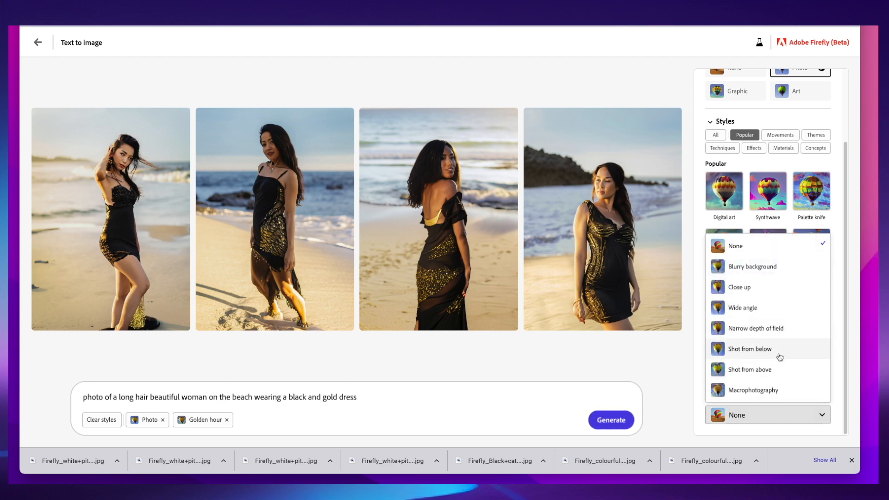
{"action": "left_click", "coordinate": [779, 315]}
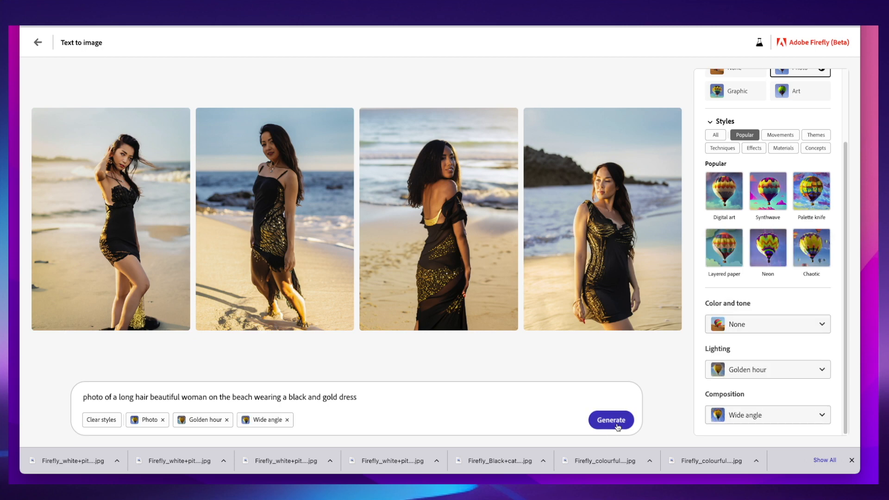
{"action": "left_click", "coordinate": [617, 423]}
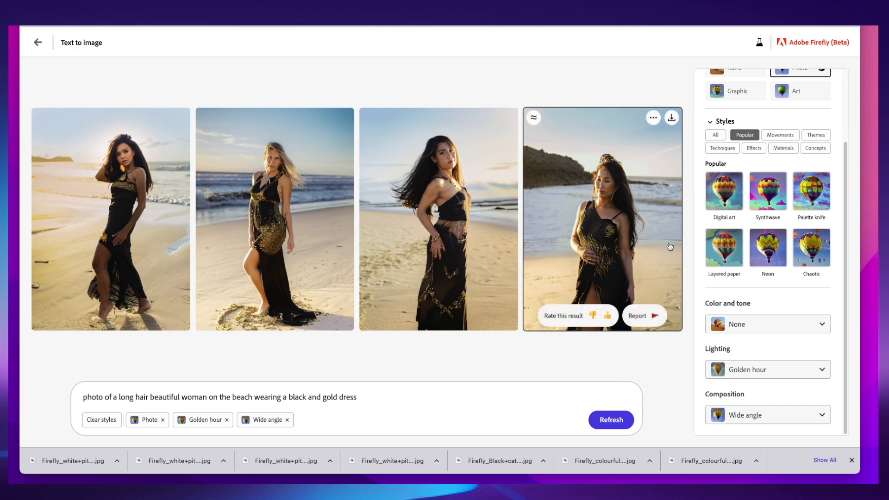
Change the aspect ratio of the images to Widescreen (16:9).
{"action": "scroll", "coordinate": [741, 185], "scroll_direction": "up", "scroll_amount": 3}
{"action": "left_click", "coordinate": [755, 109]}
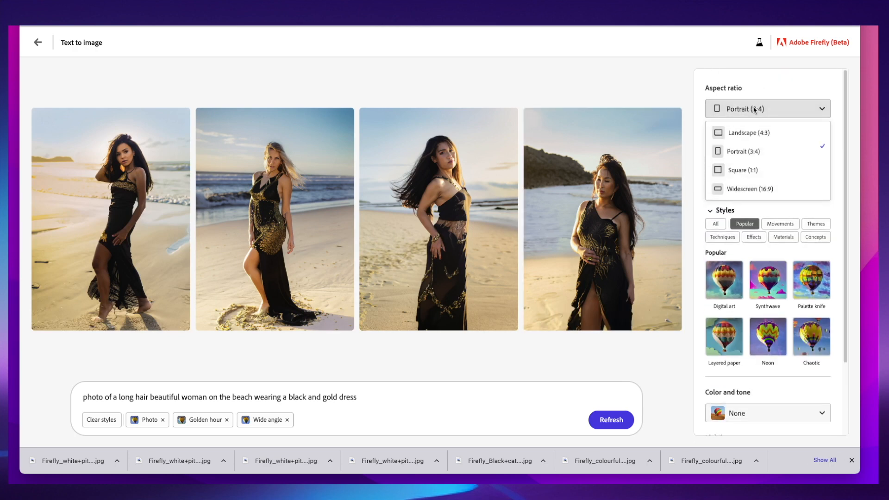
{"action": "left_click", "coordinate": [752, 189]}
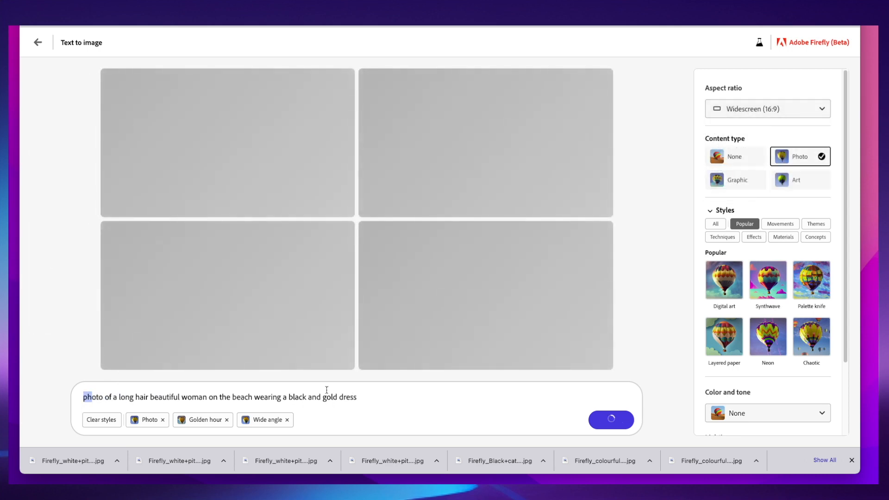
{"action": "left_click_drag", "start_coordinate": [92, 397], "coordinate": [330, 396]}
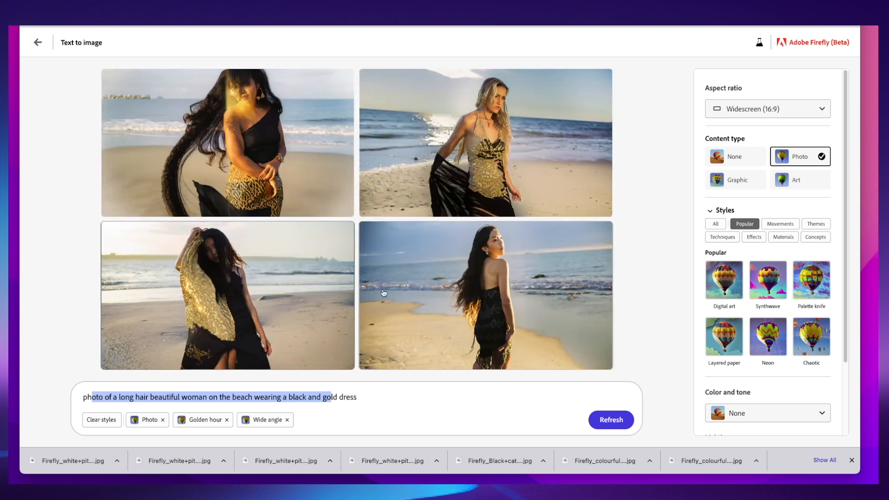
View the widescreen images of the long-haired woman enlarged one by one and return to the results.
{"action": "left_click", "coordinate": [475, 153]}
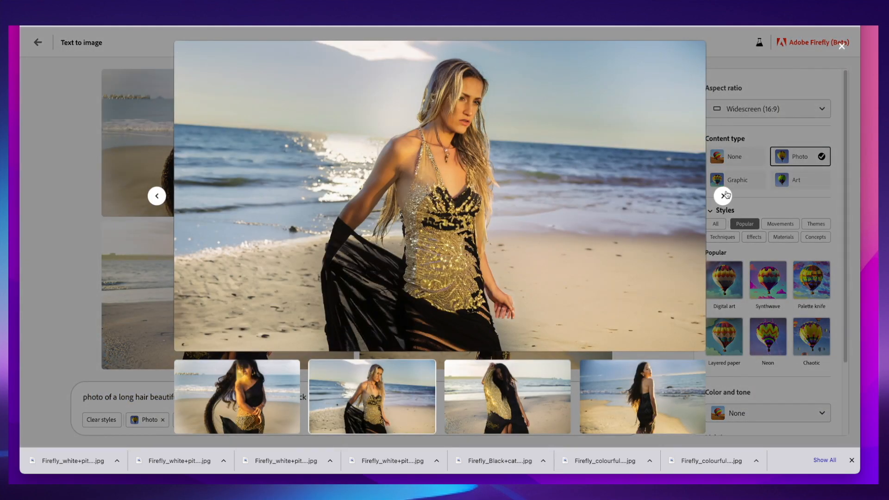
{"action": "left_click", "coordinate": [724, 196]}
{"action": "left_click", "coordinate": [724, 196]}
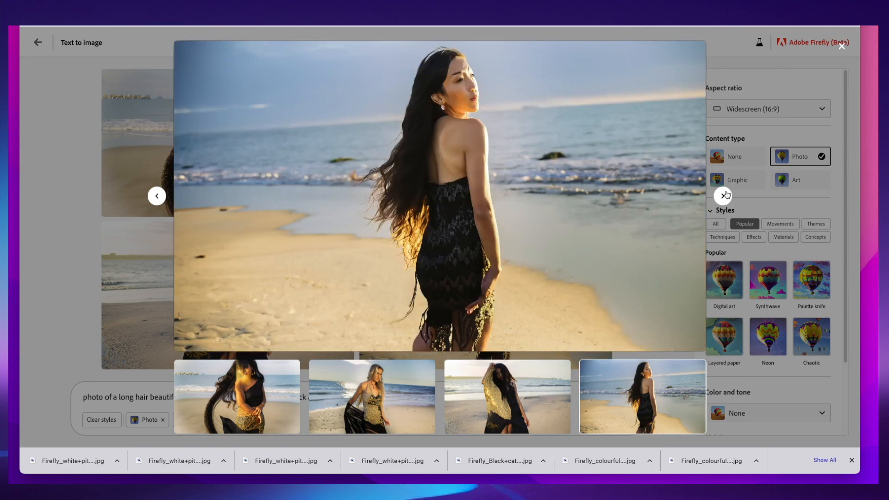
{"action": "left_click", "coordinate": [724, 196]}
{"action": "left_click", "coordinate": [153, 171]}
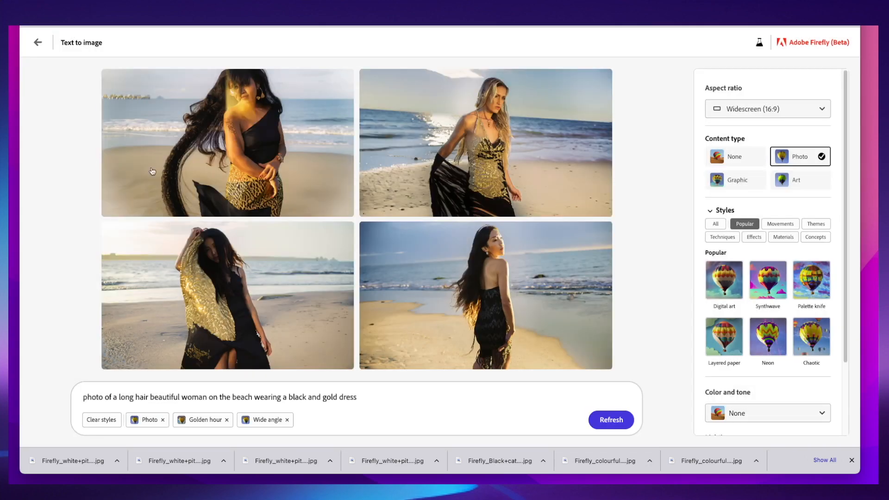
Remove the Golden hour effect by setting the lighting to None.
{"action": "scroll", "coordinate": [725, 341], "scroll_direction": "down", "scroll_amount": 2}
{"action": "left_click", "coordinate": [787, 372]}
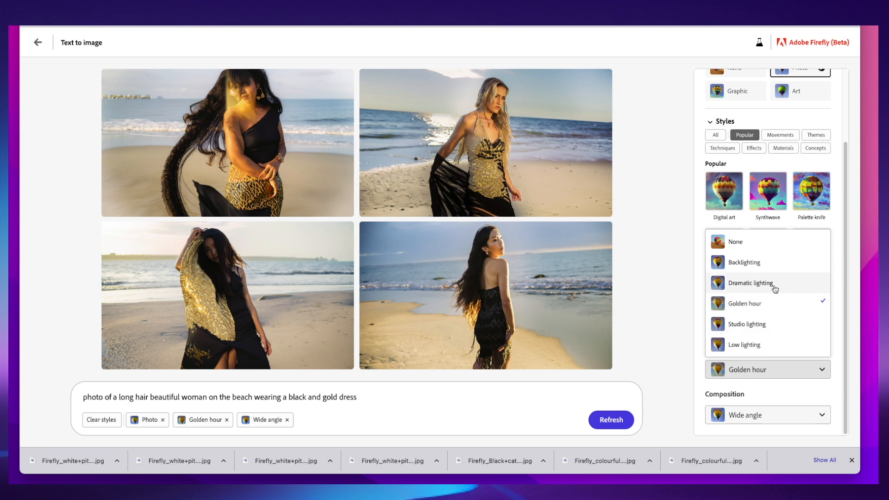
{"action": "left_click", "coordinate": [767, 248]}
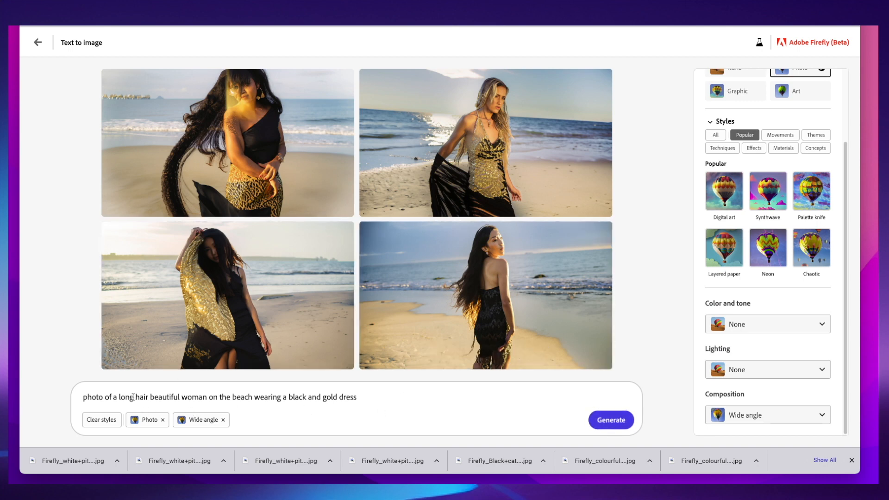
Replace "long" with "very short" before "hair" in the prompt and generate new images.
{"action": "left_click_drag", "start_coordinate": [137, 397], "coordinate": [117, 397]}
{"action": "key", "text": "BackSpace"}
{"action": "type", "text": "very sh"}
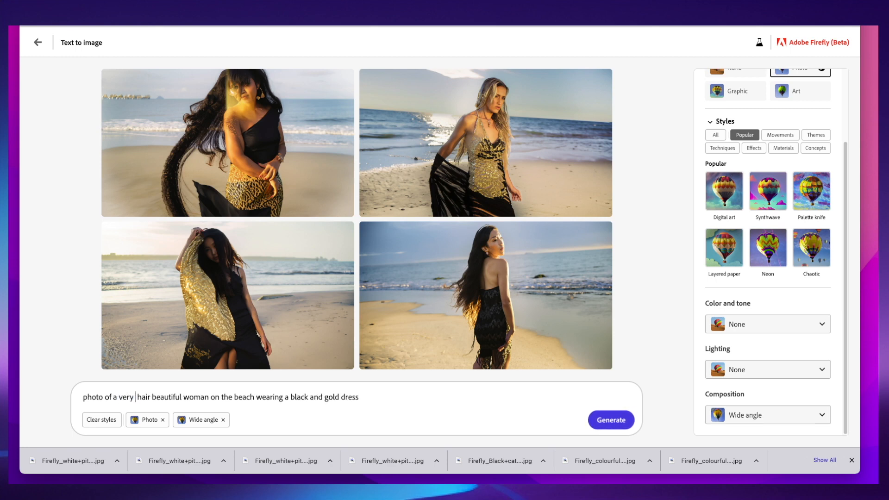
{"action": "type", "text": "ort"}
{"action": "key", "text": "Return"}
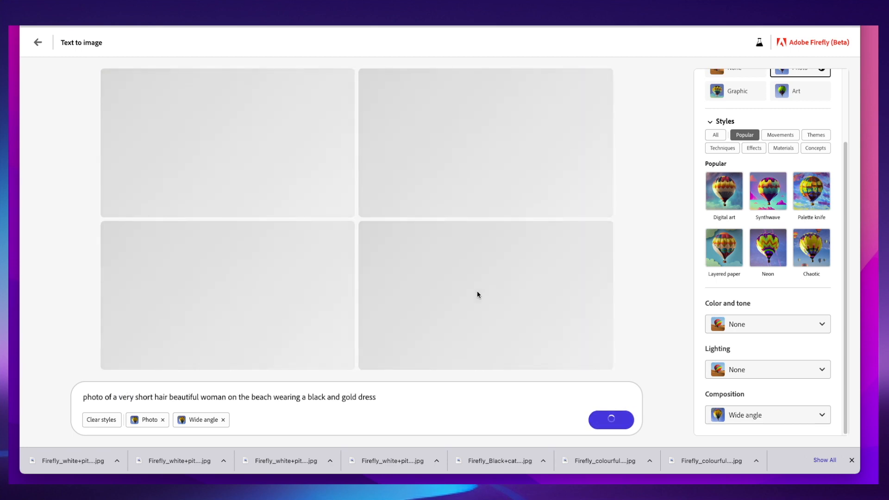
View the short-hair images enlarged one by one and request similar results for the close-up of the woman in front of the wooden post.
{"action": "left_click", "coordinate": [476, 133]}
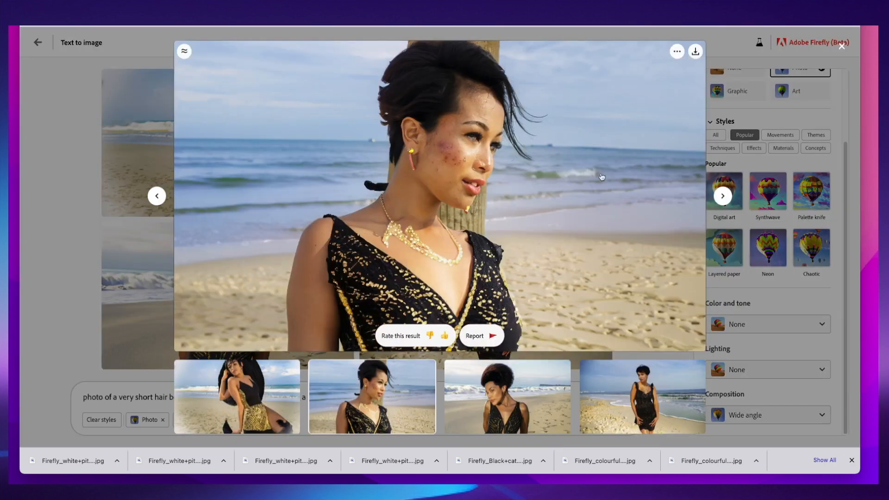
{"action": "left_click", "coordinate": [721, 196]}
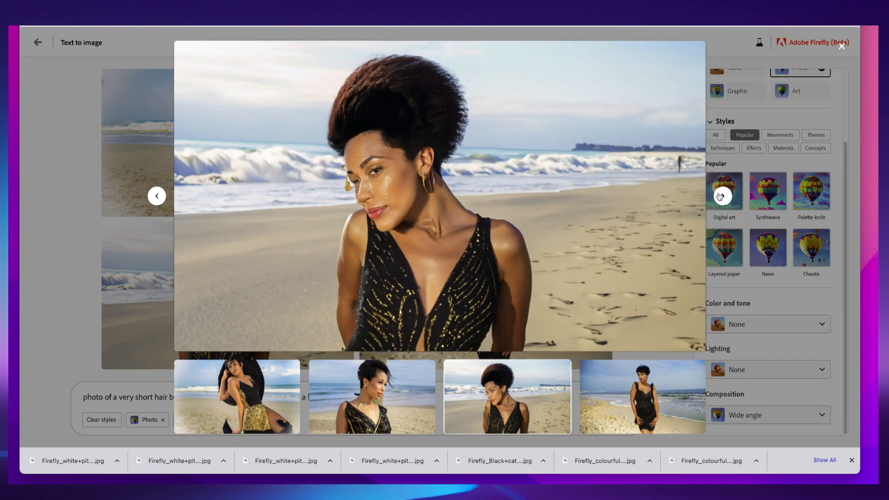
{"action": "left_click", "coordinate": [721, 196]}
{"action": "left_click", "coordinate": [721, 195]}
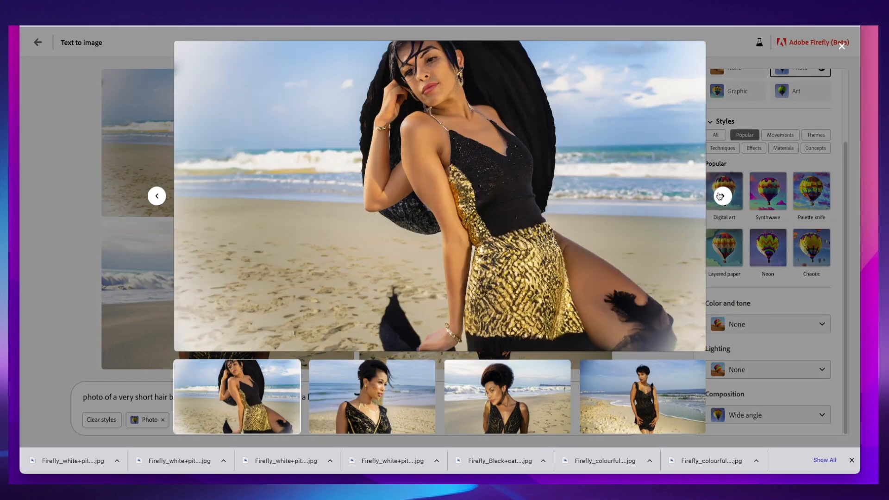
{"action": "left_click", "coordinate": [721, 196]}
{"action": "mouse_move", "coordinate": [293, 162]}
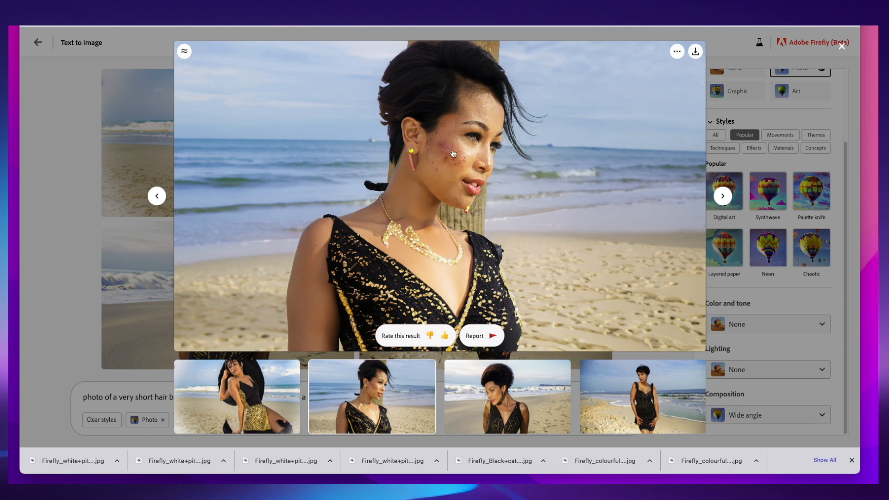
{"action": "left_click", "coordinate": [184, 52]}
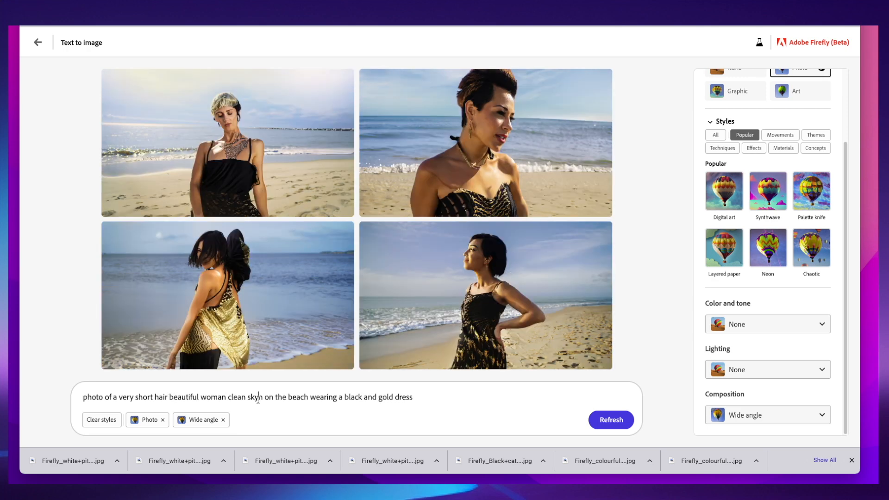
Correct "skyn" to "skin" in the prompt and generate the images in the Portrait (3:4) aspect ratio.
{"action": "type", "text": "i"}
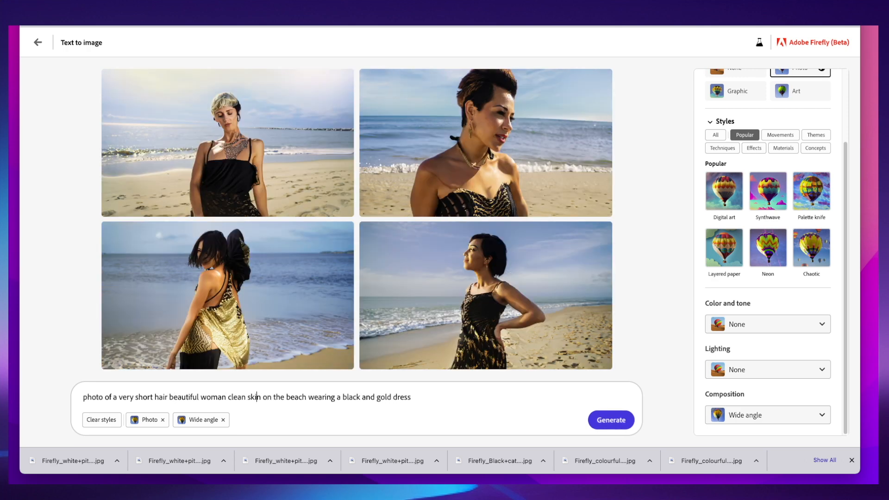
{"action": "left_click", "coordinate": [612, 420]}
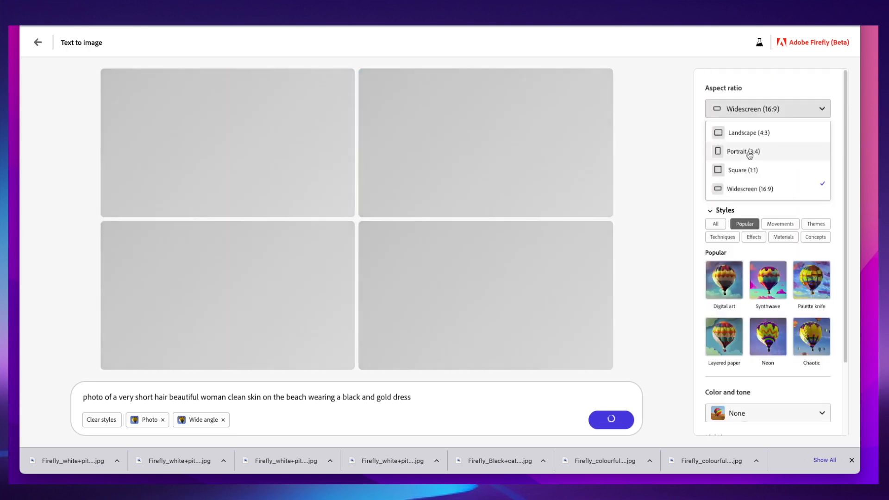
{"action": "left_click", "coordinate": [741, 151]}
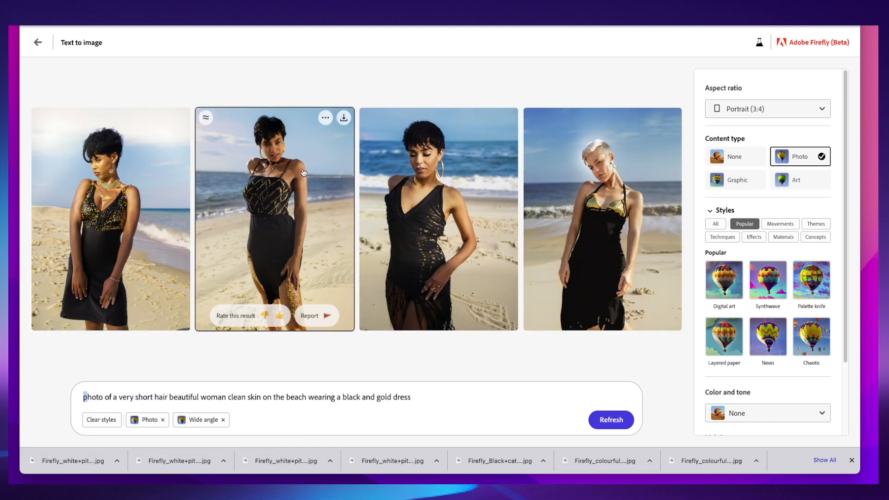
View the portrait images generated from the "clean skin" prompt enlarged one by one and return to the results.
{"action": "left_click", "coordinate": [146, 170]}
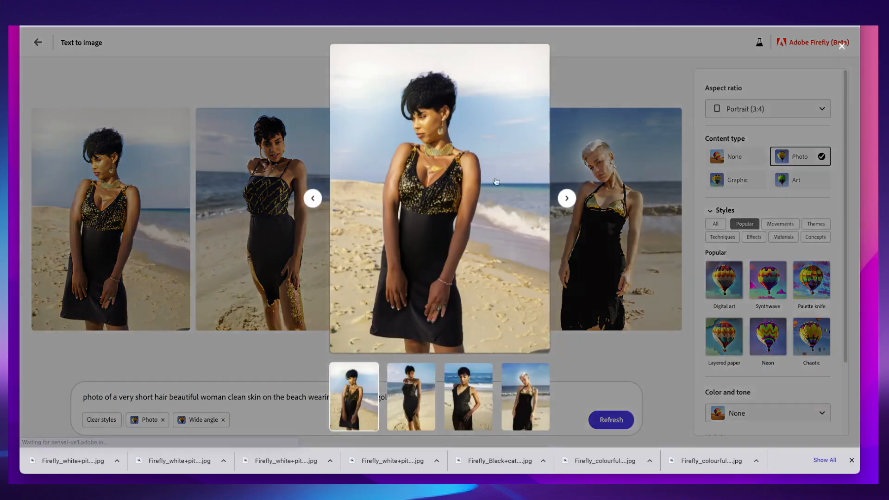
{"action": "left_click", "coordinate": [567, 198]}
{"action": "left_click", "coordinate": [567, 198]}
{"action": "left_click", "coordinate": [567, 198]}
{"action": "left_click", "coordinate": [567, 198]}
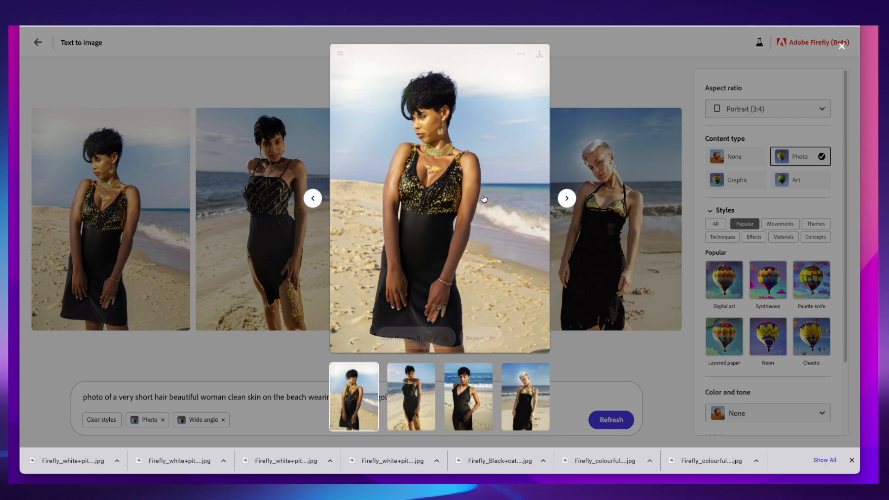
{"action": "left_click", "coordinate": [575, 293]}
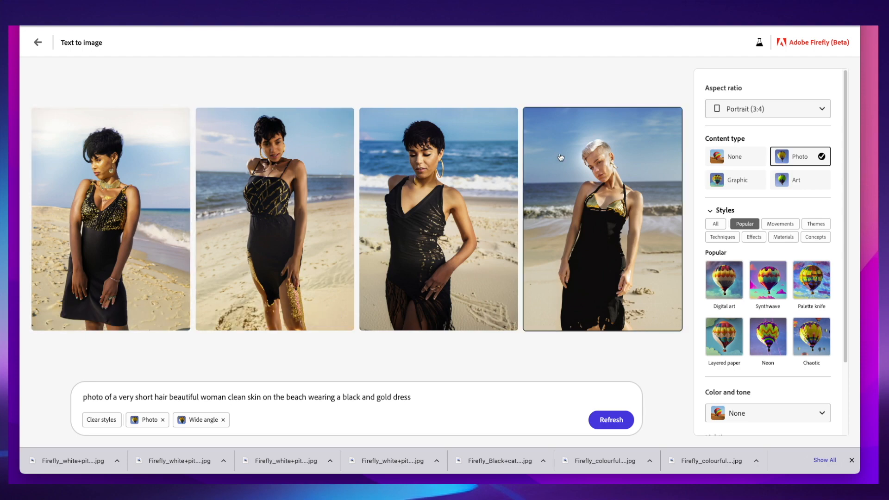
Return to the Text to image gallery and browse the sample images with their prompts.
{"action": "left_click", "coordinate": [39, 43]}
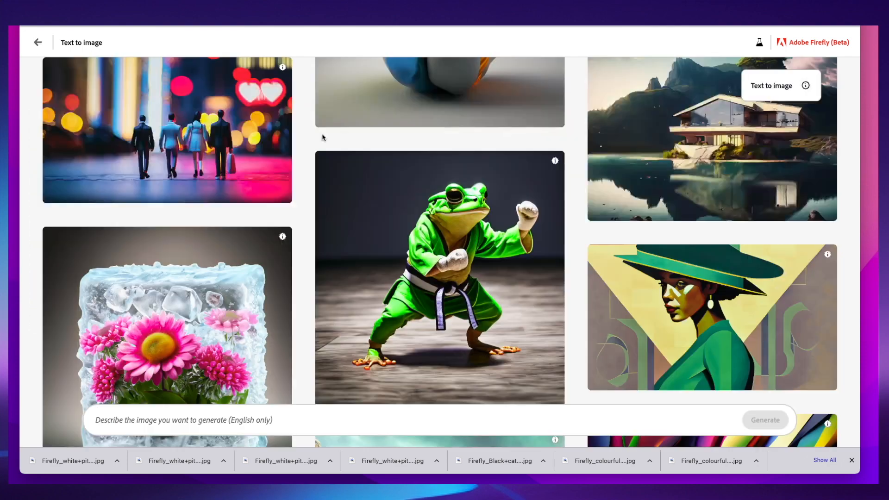
{"action": "mouse_move", "coordinate": [409, 219]}
{"action": "scroll", "coordinate": [409, 219], "scroll_direction": "up", "scroll_amount": 15}
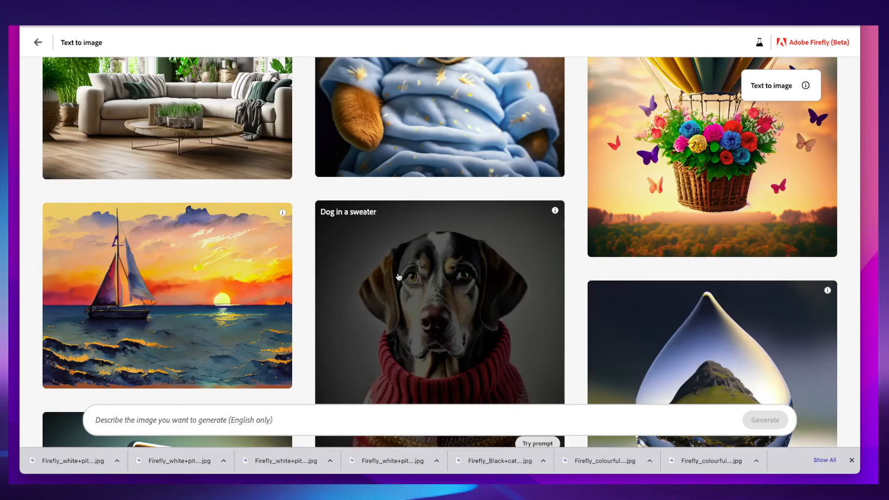
{"action": "mouse_move", "coordinate": [696, 327]}
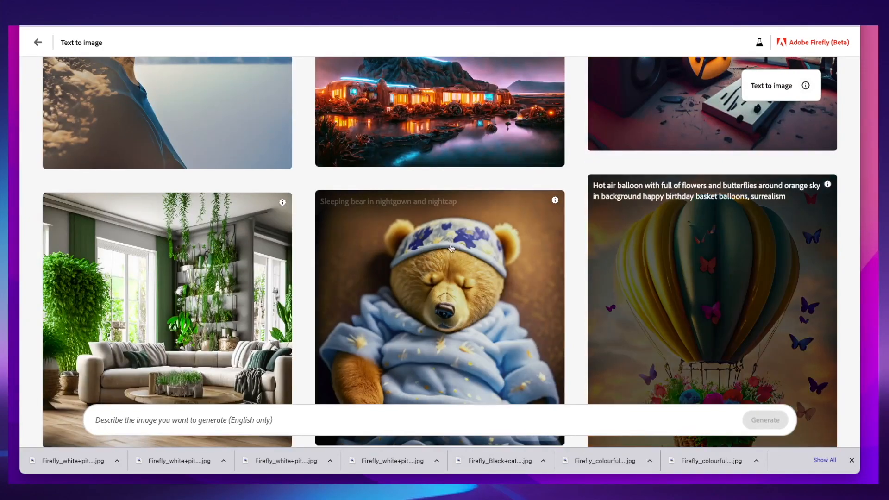
{"action": "scroll", "coordinate": [367, 254], "scroll_direction": "down", "scroll_amount": 3}
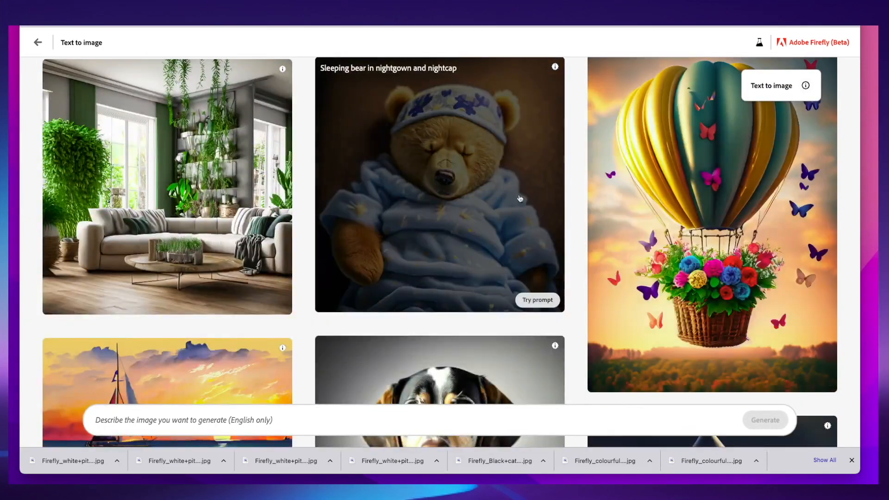
Try the flower-basket balloon sample prompt, replace "hot air balloon" with "White cat" and generate the images.
{"action": "mouse_move", "coordinate": [716, 269]}
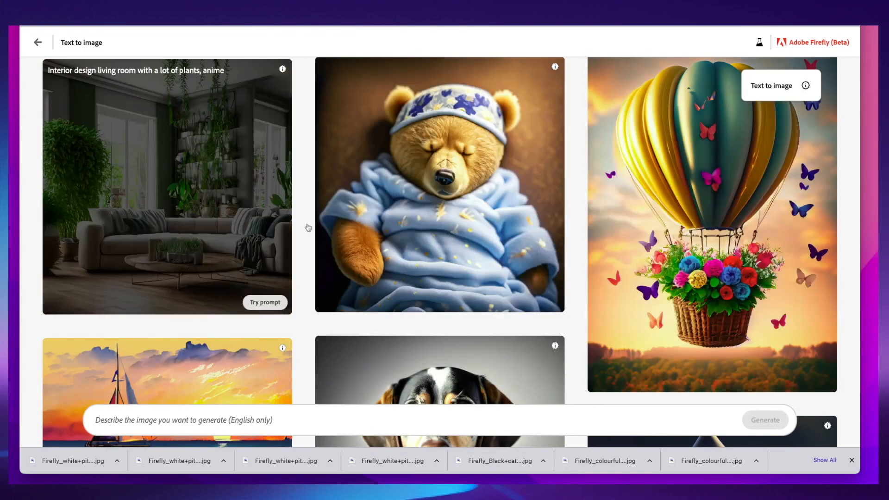
{"action": "scroll", "coordinate": [728, 180], "scroll_direction": "up", "scroll_amount": 1}
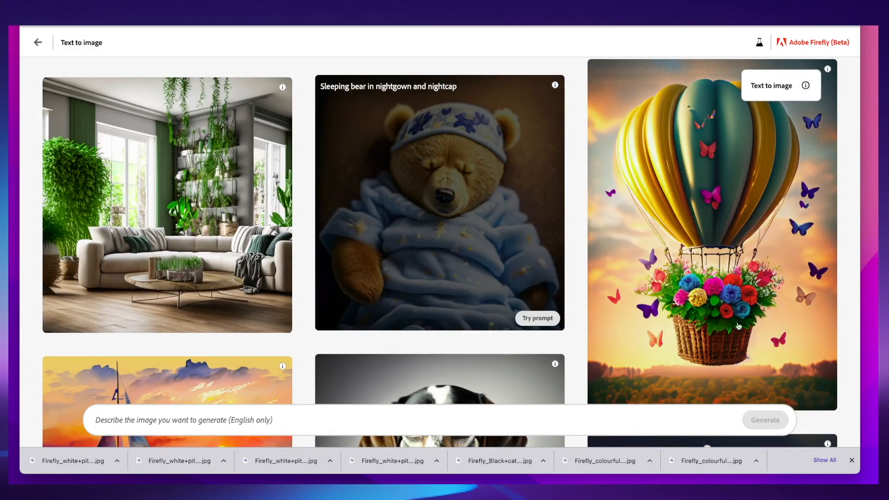
{"action": "left_click", "coordinate": [810, 400]}
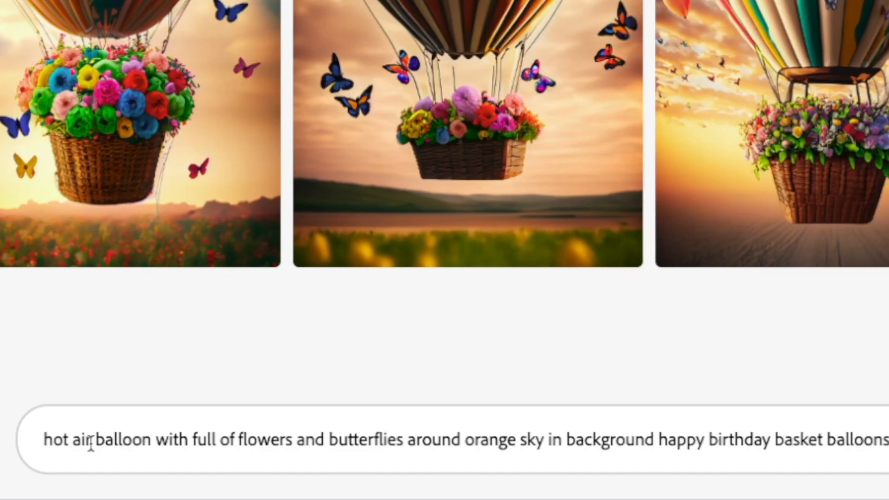
{"action": "left_click_drag", "start_coordinate": [151, 439], "coordinate": [44, 439]}
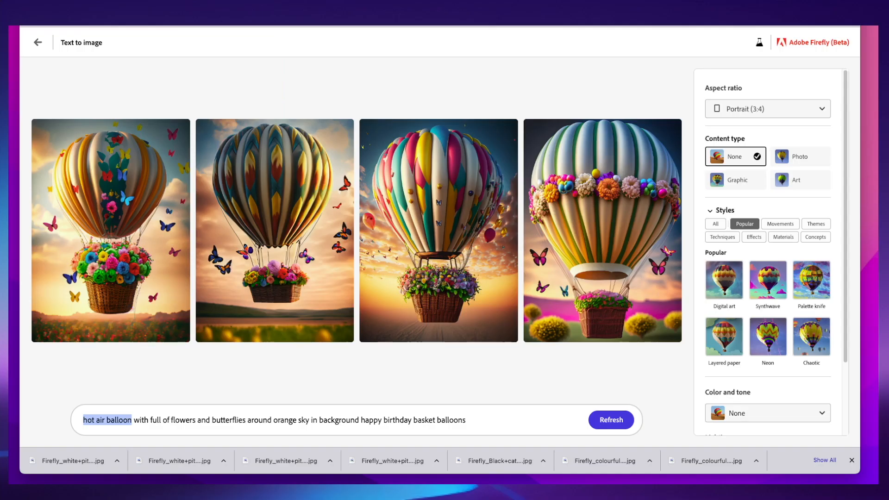
{"action": "type", "text": "White cat"}
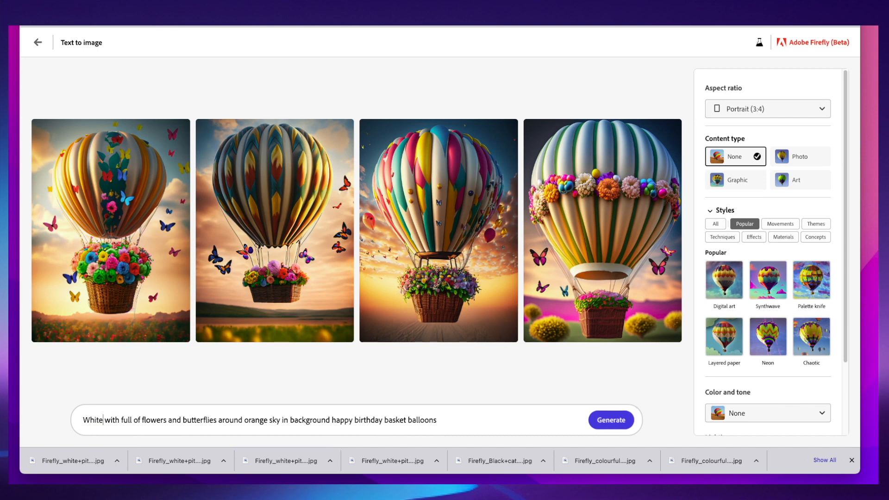
{"action": "left_click", "coordinate": [611, 420]}
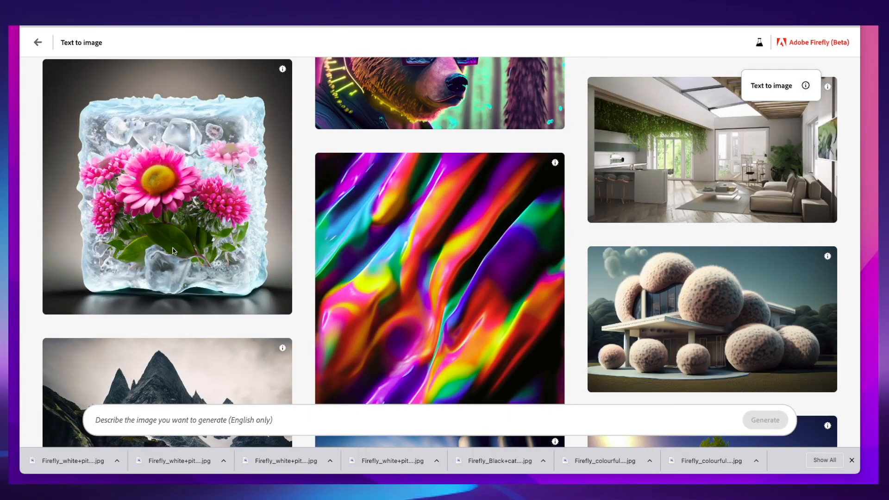
Paste the copied prompt describing a celestial scene with a sapphire throne into the empty prompt and generate the images.
{"action": "right_click", "coordinate": [163, 421]}
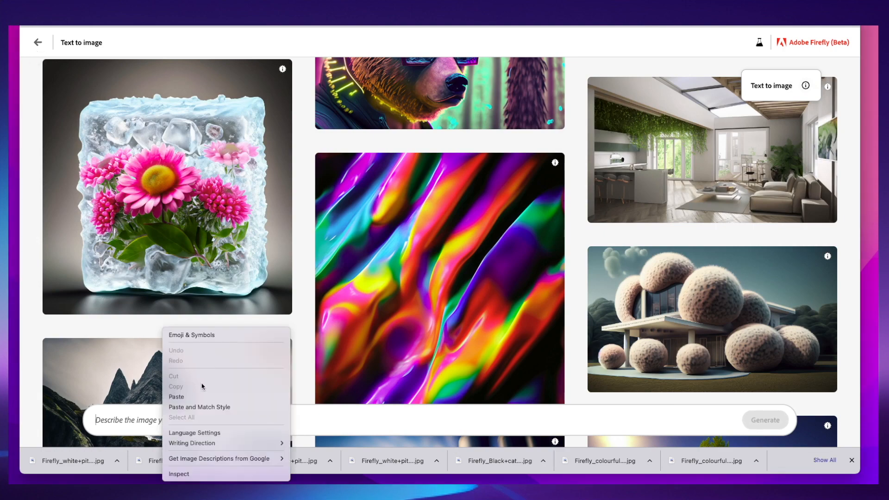
{"action": "left_click", "coordinate": [176, 397]}
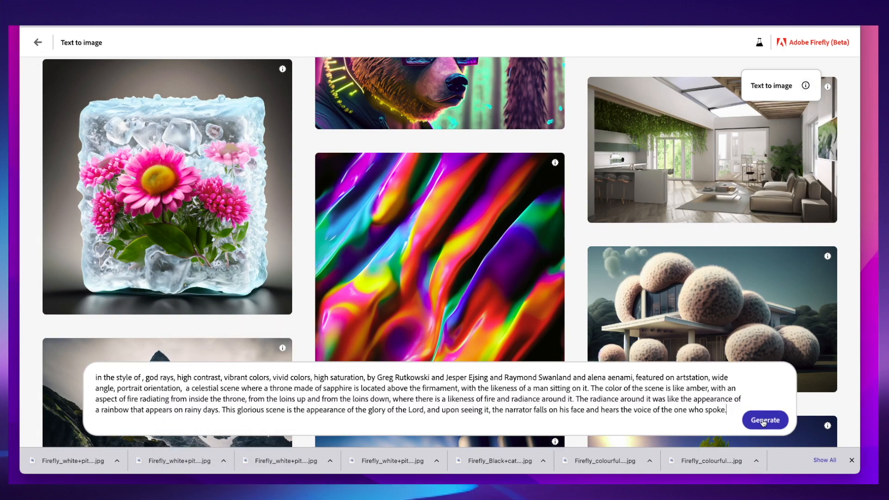
{"action": "left_click", "coordinate": [764, 422]}
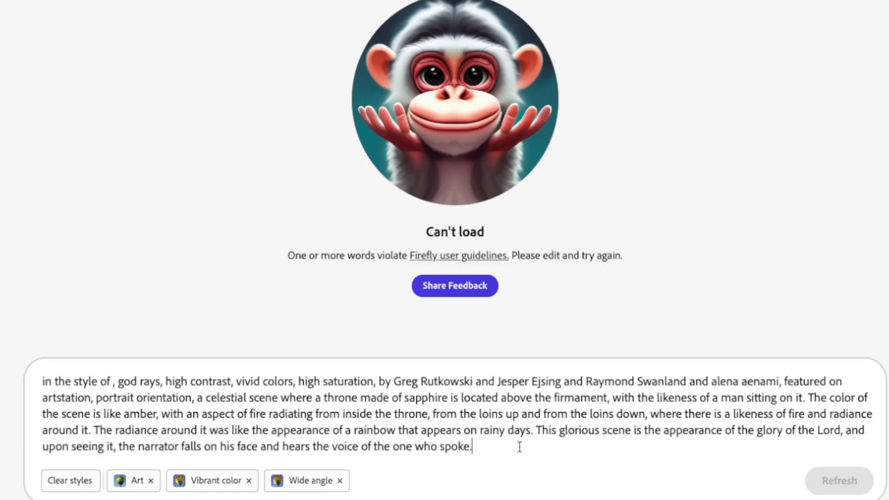
Delete the closing sentence starting with "This glorious scene" from the throne prompt and generate again.
{"action": "left_click_drag", "start_coordinate": [400, 396], "coordinate": [413, 387]}
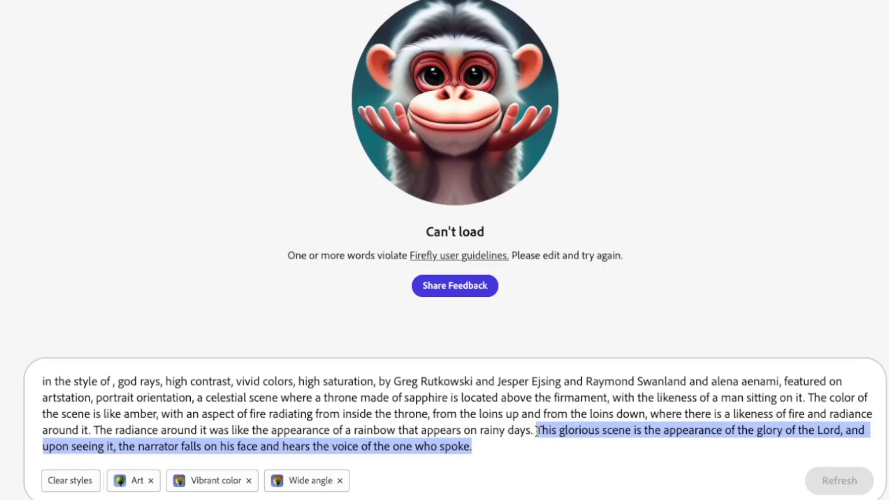
{"action": "key", "text": "BackSpace"}
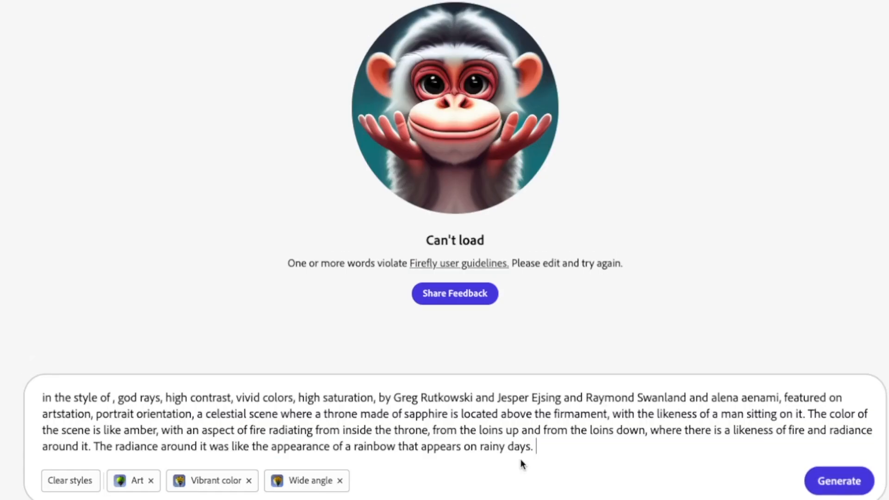
{"action": "left_click", "coordinate": [825, 480]}
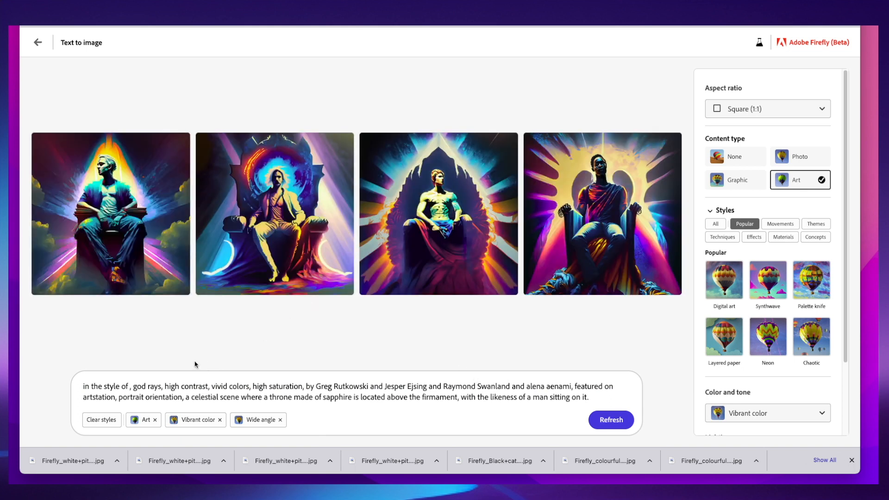
View the four generated throne images enlarged one by one and return to the results.
{"action": "mouse_move", "coordinate": [92, 238]}
{"action": "left_click_drag", "start_coordinate": [122, 387], "coordinate": [170, 387]}
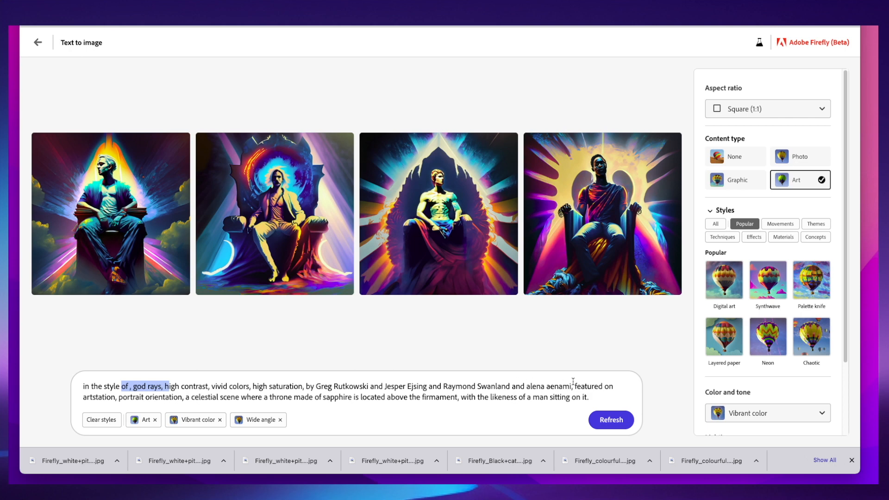
{"action": "mouse_move", "coordinate": [145, 261]}
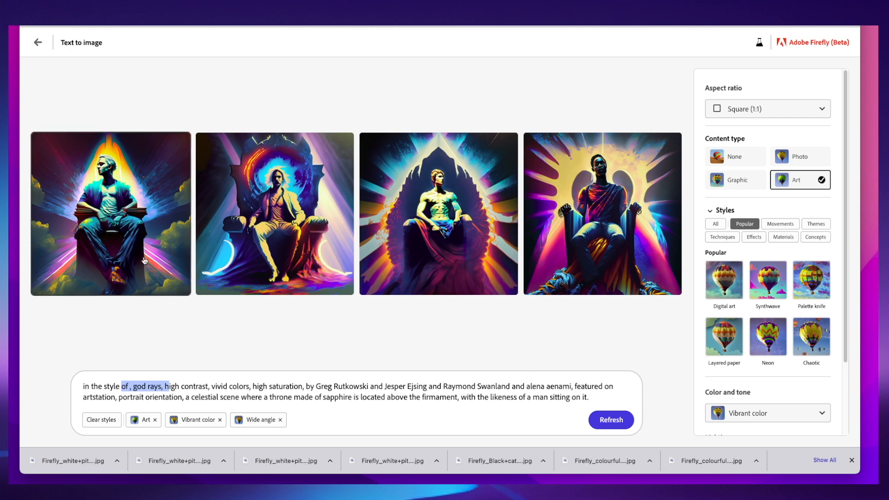
{"action": "left_click", "coordinate": [124, 191]}
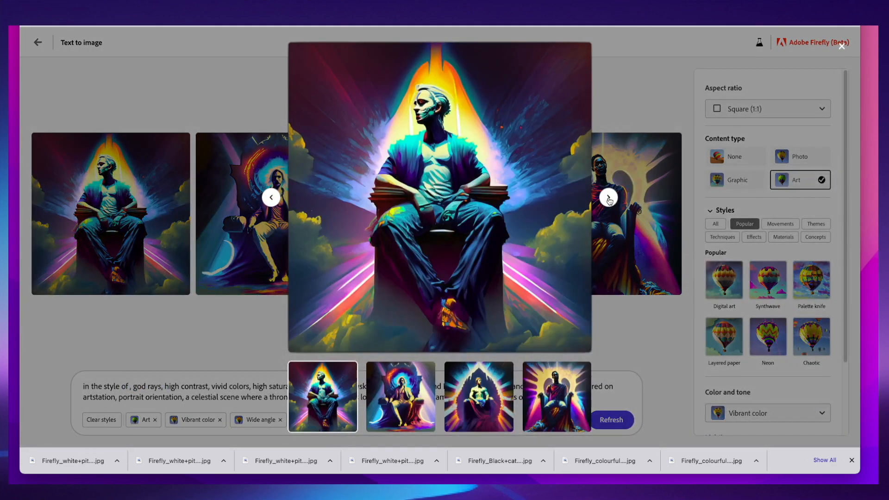
{"action": "left_click", "coordinate": [609, 198]}
{"action": "left_click", "coordinate": [609, 198]}
{"action": "left_click", "coordinate": [609, 198]}
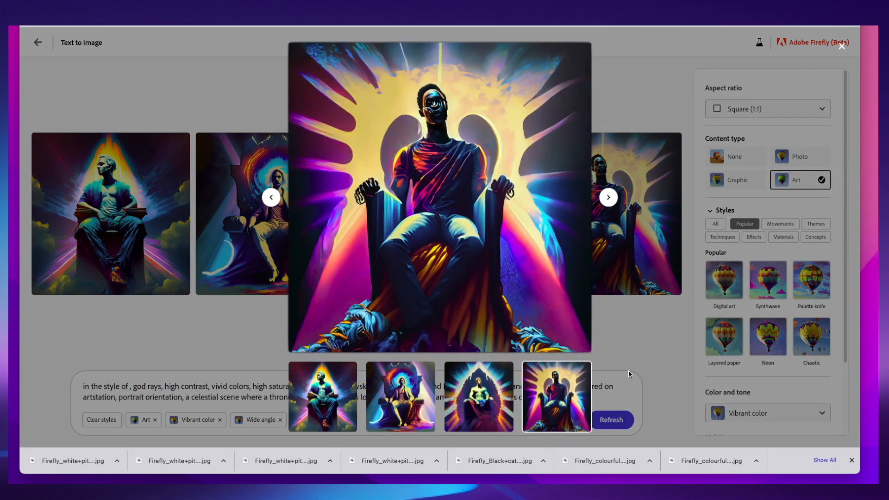
{"action": "left_click", "coordinate": [643, 364]}
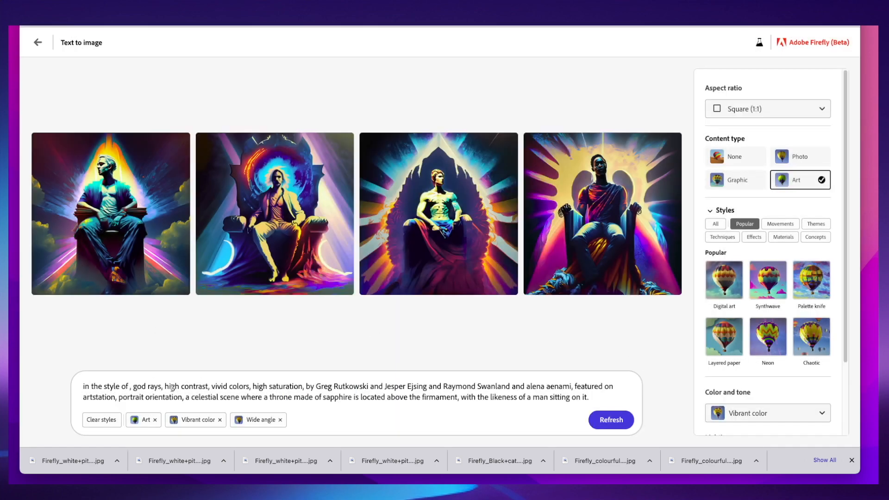
Remove the "by" phrase with the artists' names from the throne prompt and generate new images.
{"action": "left_click_drag", "start_coordinate": [175, 387], "coordinate": [574, 387]}
{"action": "left_click", "coordinate": [364, 386]}
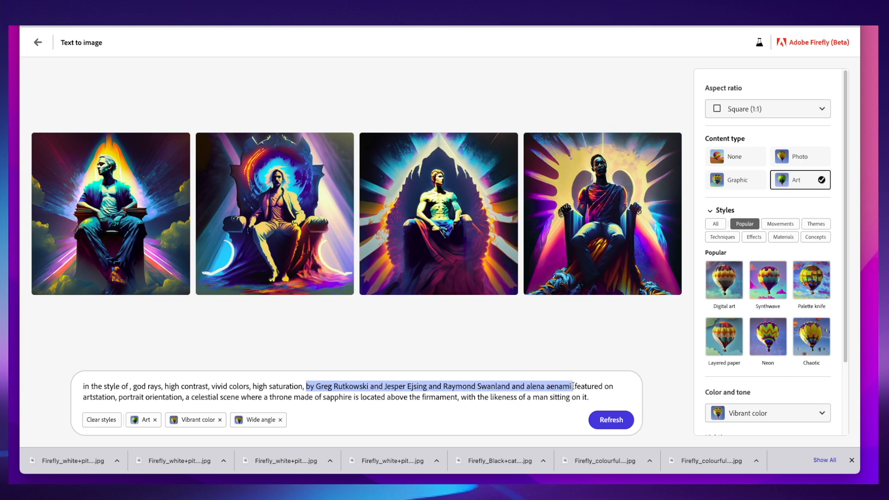
{"action": "key", "text": "BackSpace"}
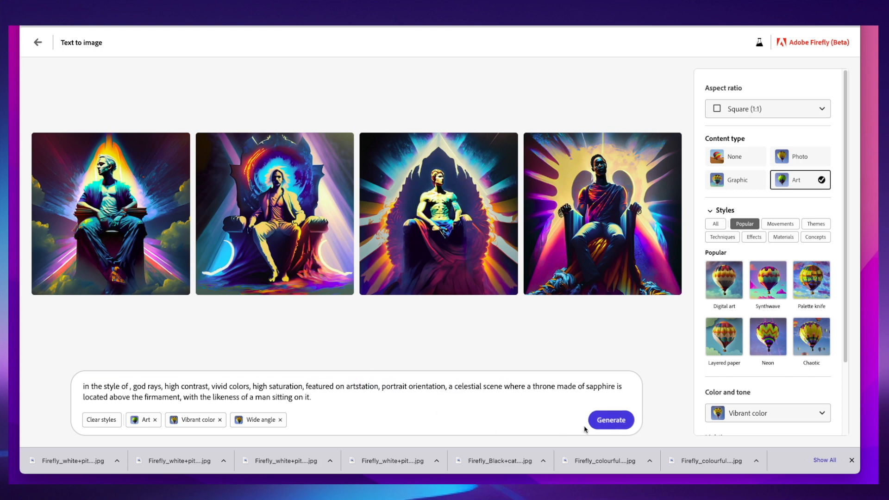
{"action": "left_click", "coordinate": [606, 419]}
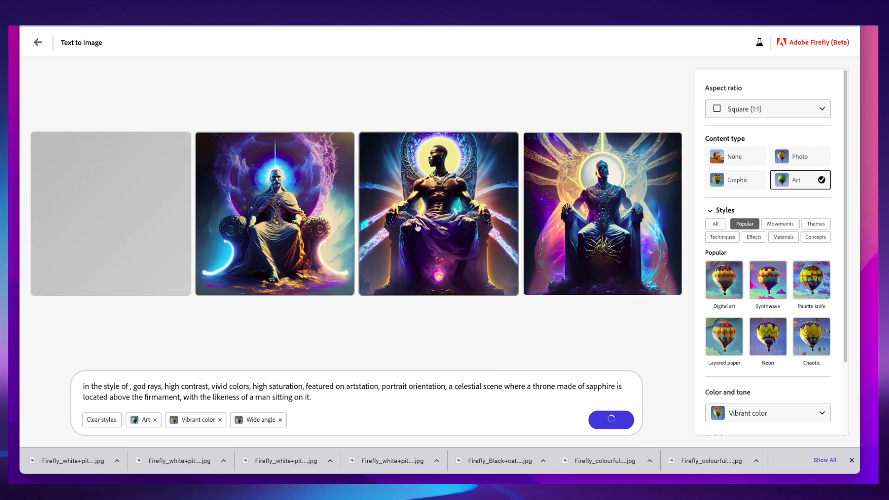
View the throne images generated without artist names enlarged and return to the results.
{"action": "left_click", "coordinate": [537, 211]}
{"action": "left_click", "coordinate": [272, 197]}
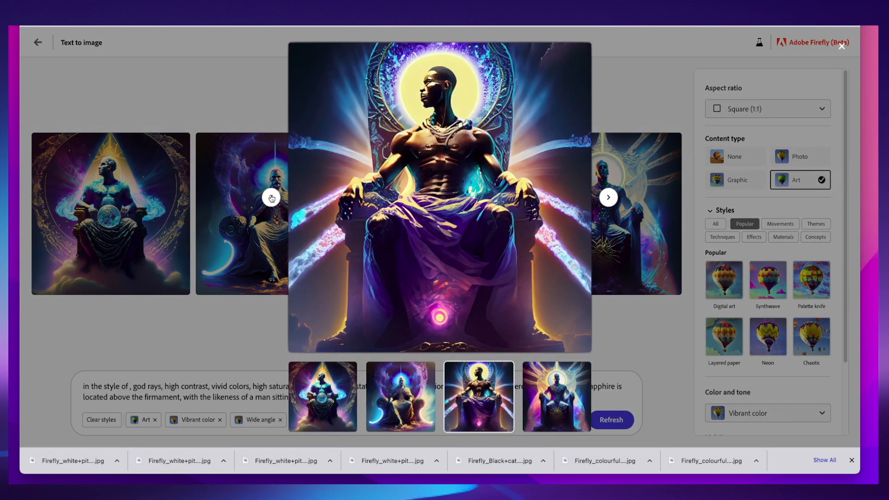
{"action": "left_click", "coordinate": [271, 198]}
{"action": "left_click", "coordinate": [66, 41]}
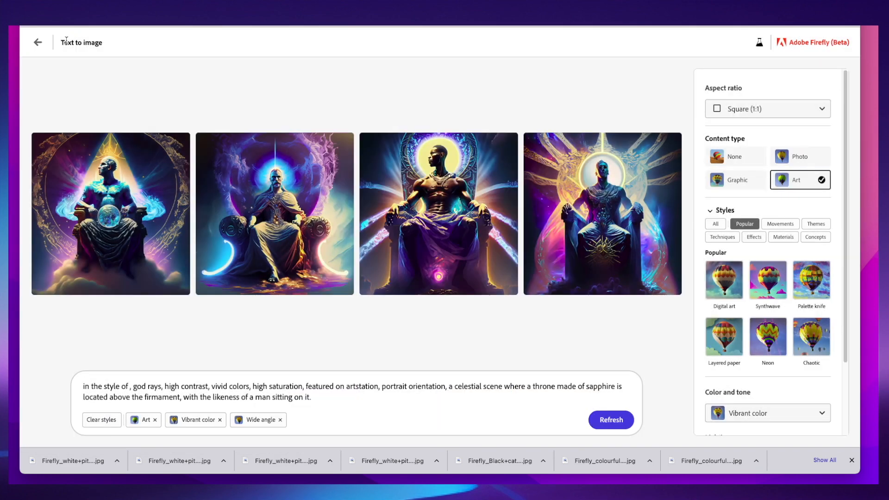
Go back to the Text to image gallery and look through its sample images and their prompts.
{"action": "left_click", "coordinate": [41, 42]}
{"action": "scroll", "coordinate": [387, 235], "scroll_direction": "down", "scroll_amount": 5}
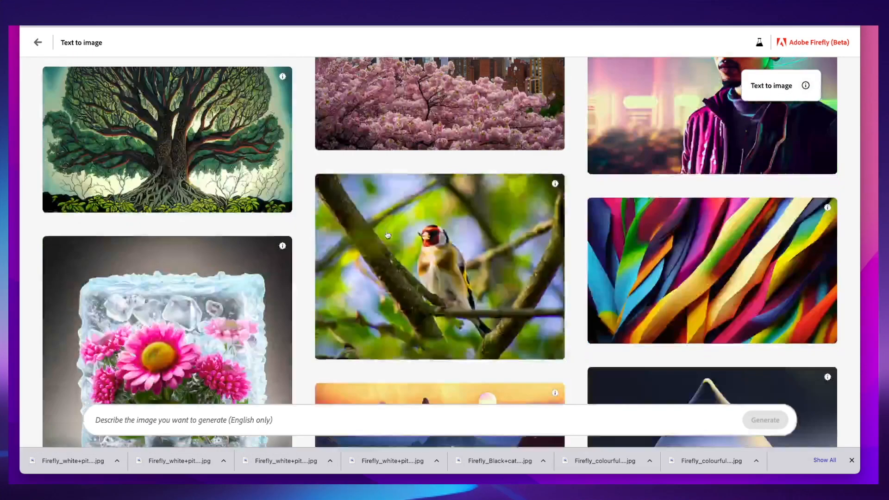
{"action": "scroll", "coordinate": [387, 235], "scroll_direction": "down", "scroll_amount": 5}
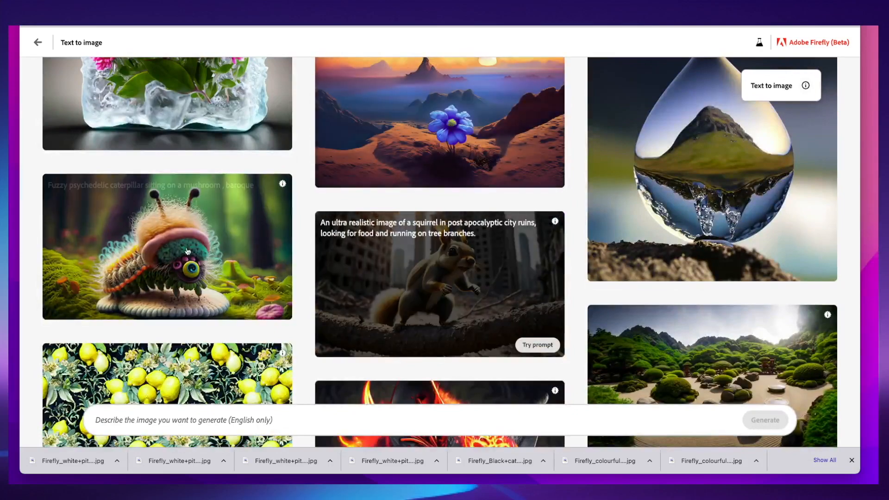
{"action": "scroll", "coordinate": [394, 241], "scroll_direction": "down", "scroll_amount": 6}
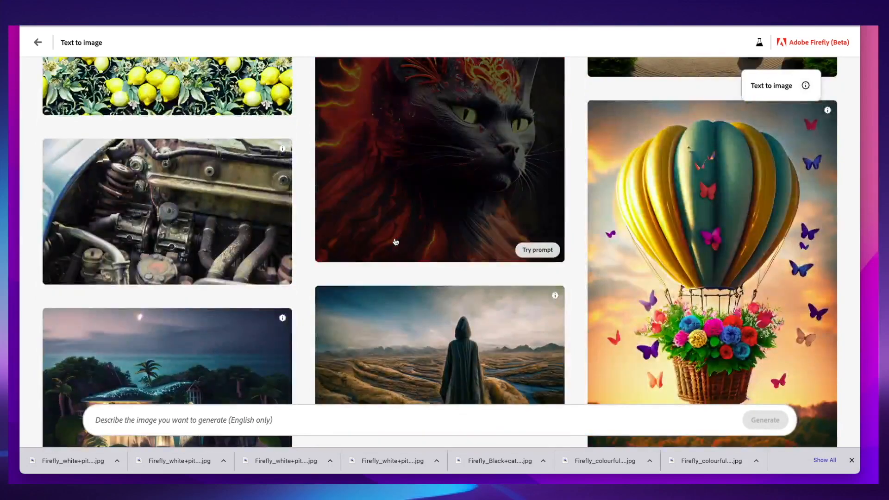
{"action": "scroll", "coordinate": [394, 241], "scroll_direction": "down", "scroll_amount": 5}
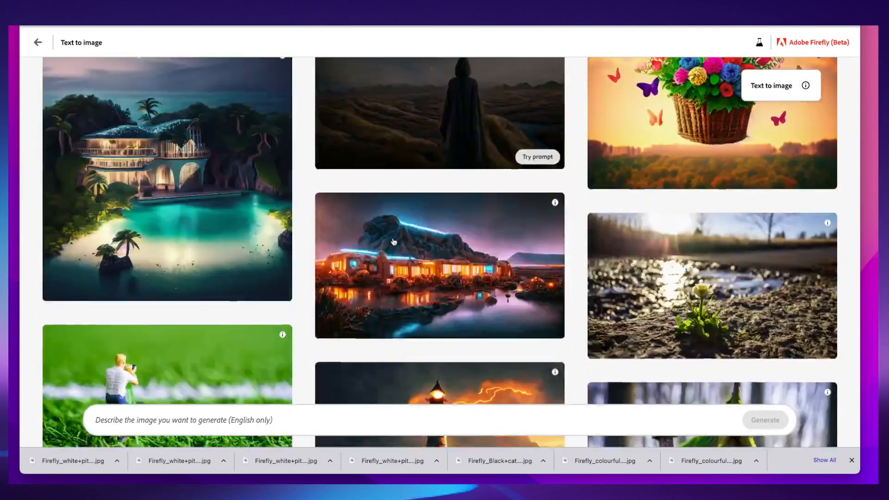
{"action": "scroll", "coordinate": [394, 242], "scroll_direction": "down", "scroll_amount": 2}
{"action": "scroll", "coordinate": [262, 281], "scroll_direction": "up", "scroll_amount": 3}
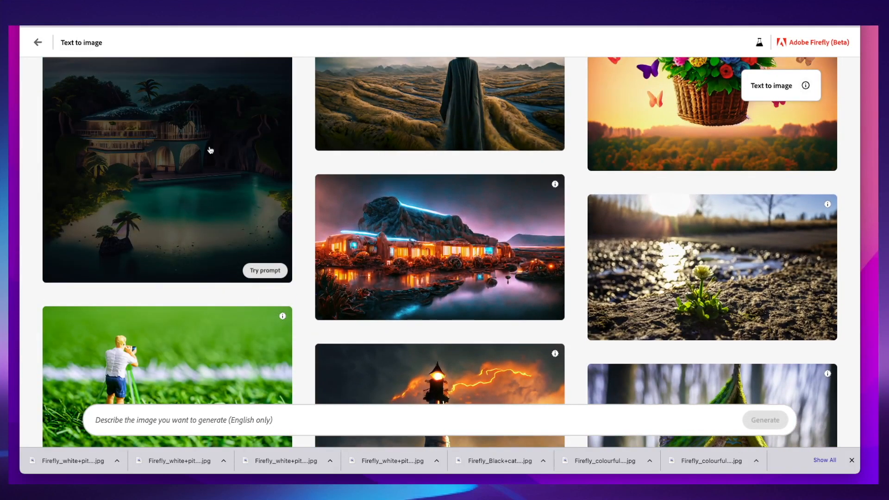
{"action": "scroll", "coordinate": [743, 266], "scroll_direction": "down", "scroll_amount": 2}
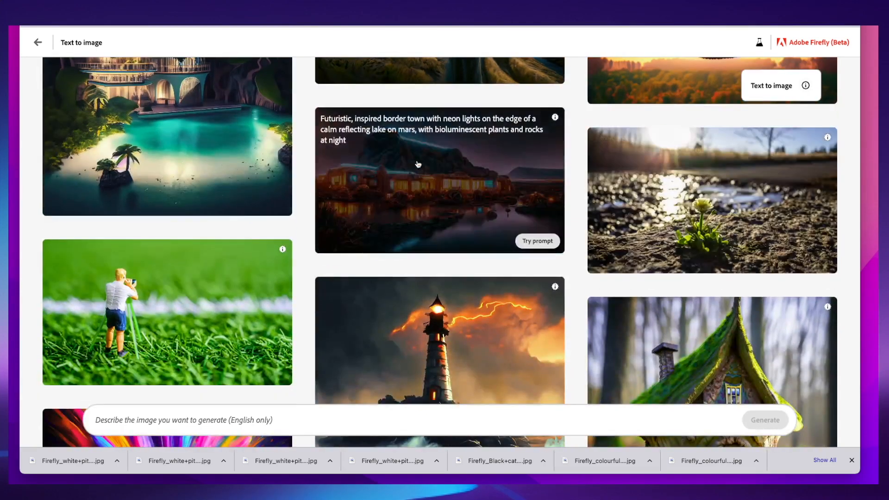
{"action": "scroll", "coordinate": [426, 187], "scroll_direction": "down", "scroll_amount": 5}
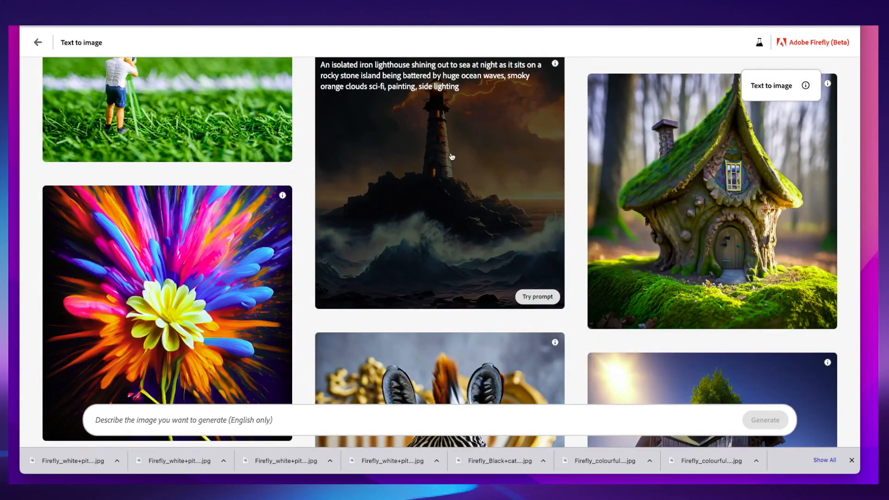
{"action": "scroll", "coordinate": [452, 157], "scroll_direction": "down", "scroll_amount": 10}
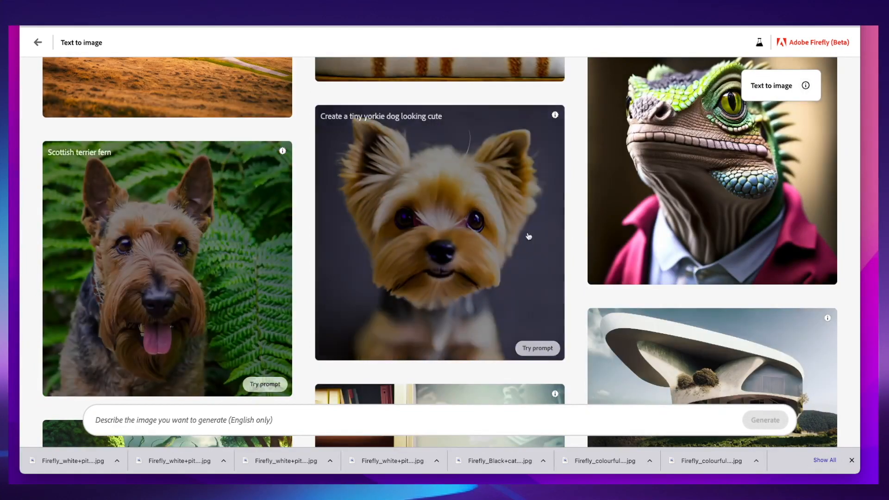
{"action": "scroll", "coordinate": [460, 238], "scroll_direction": "down", "scroll_amount": 5}
{"action": "scroll", "coordinate": [459, 238], "scroll_direction": "down", "scroll_amount": 8}
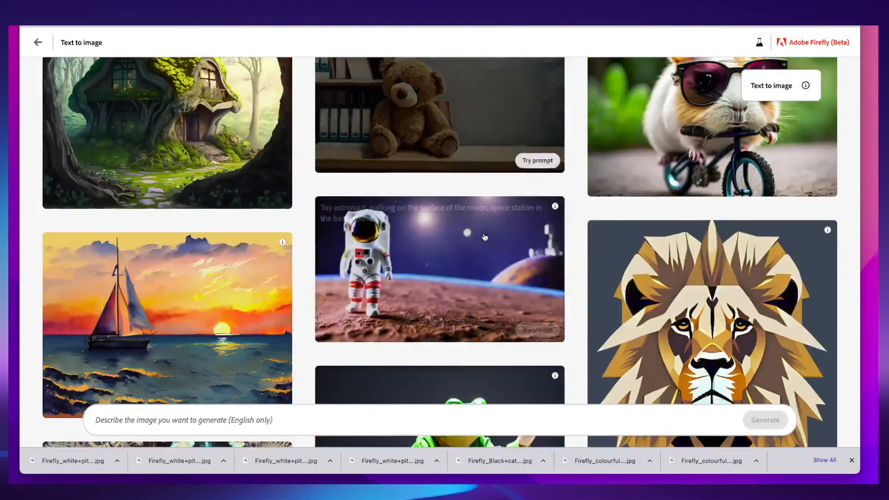
{"action": "scroll", "coordinate": [106, 177], "scroll_direction": "down", "scroll_amount": 15}
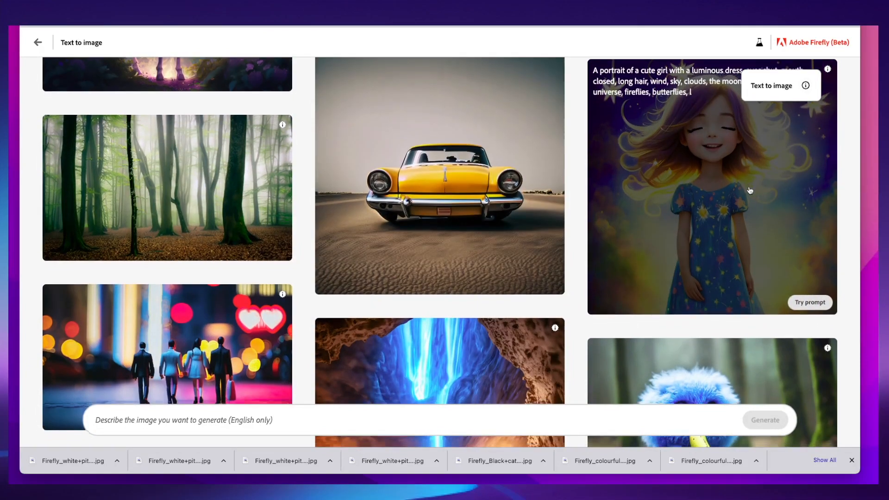
{"action": "scroll", "coordinate": [750, 190], "scroll_direction": "down", "scroll_amount": 10}
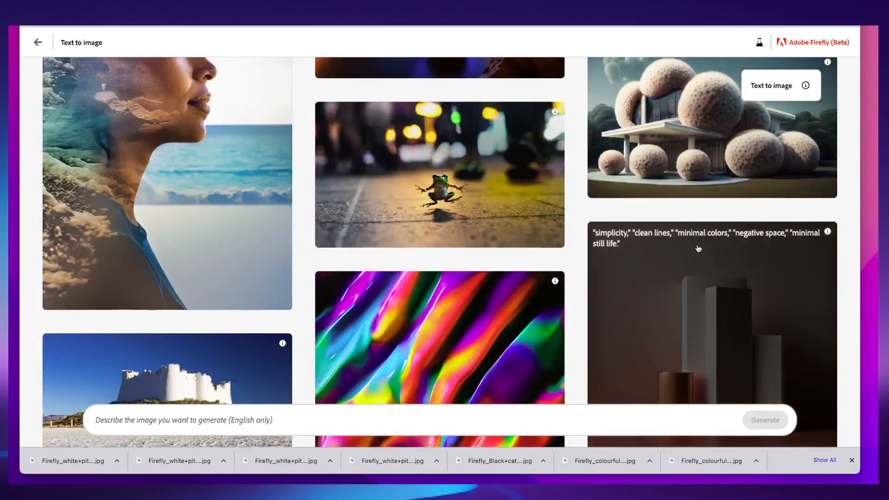
{"action": "scroll", "coordinate": [713, 231], "scroll_direction": "down", "scroll_amount": 10}
{"action": "scroll", "coordinate": [629, 281], "scroll_direction": "down", "scroll_amount": 3}
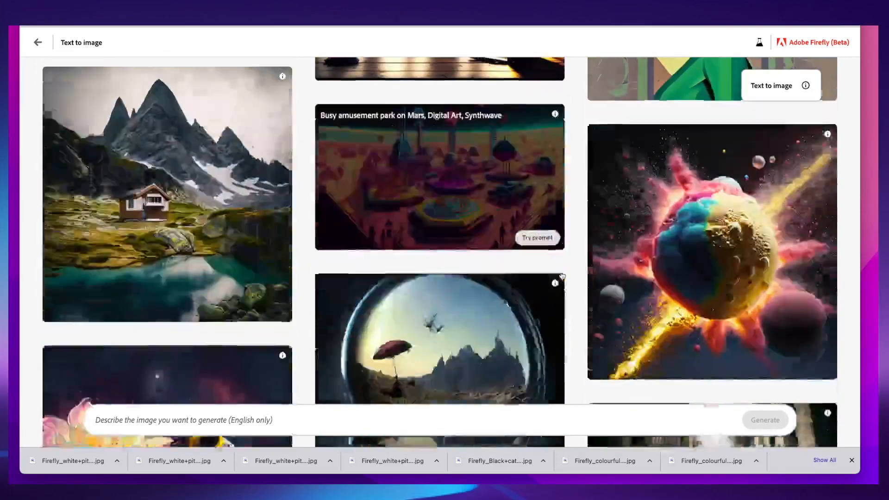
{"action": "scroll", "coordinate": [700, 248], "scroll_direction": "down", "scroll_amount": 10}
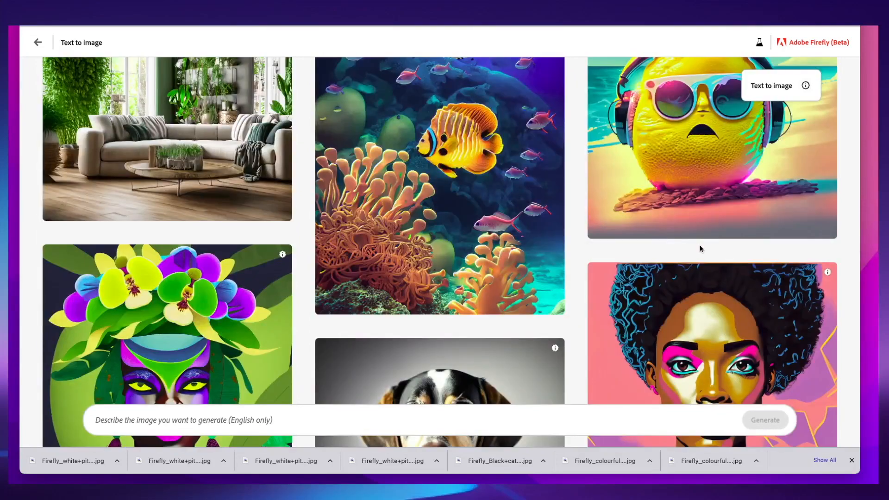
Browse the sample gallery and try the prompt "Castle in the middle of the desert sunset rolling sands, wide angle".
{"action": "scroll", "coordinate": [699, 245], "scroll_direction": "down", "scroll_amount": 10}
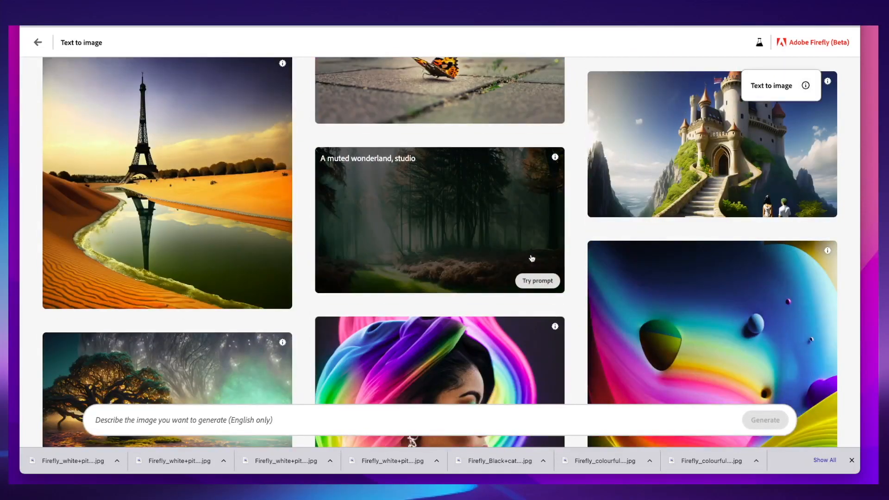
{"action": "scroll", "coordinate": [533, 258], "scroll_direction": "down", "scroll_amount": 15}
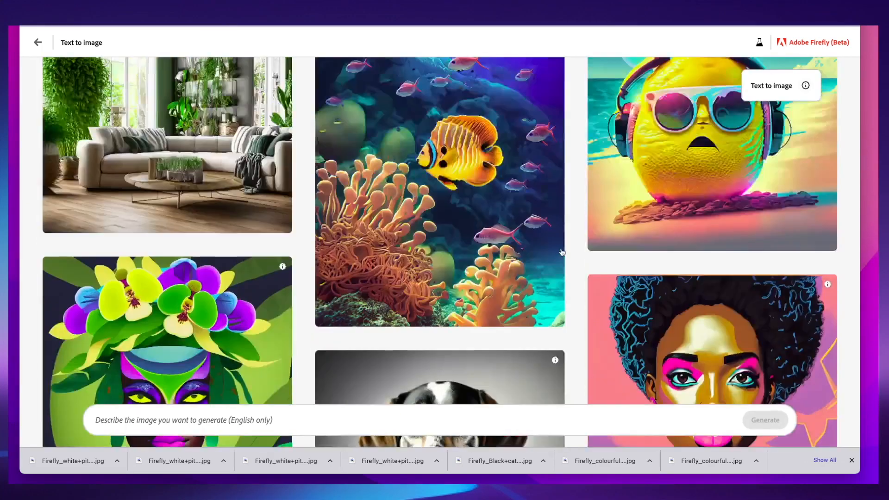
{"action": "scroll", "coordinate": [562, 253], "scroll_direction": "up", "scroll_amount": 15}
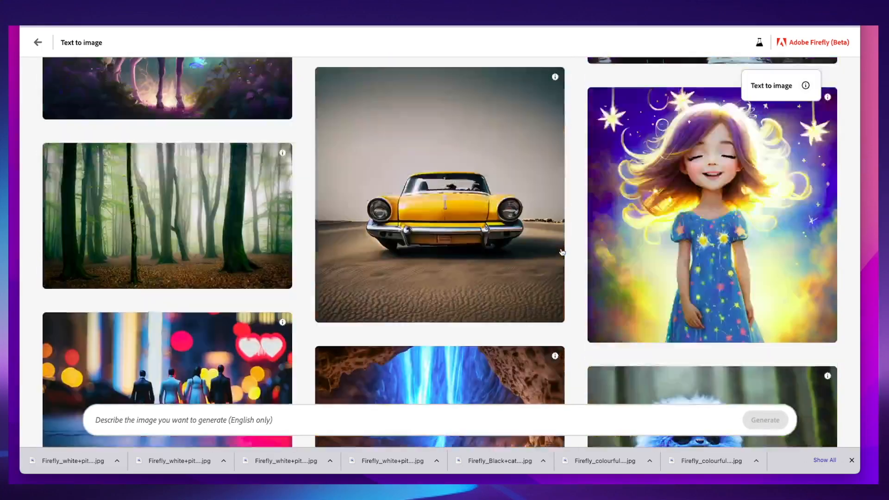
{"action": "scroll", "coordinate": [562, 252], "scroll_direction": "up", "scroll_amount": 5}
{"action": "scroll", "coordinate": [439, 213], "scroll_direction": "down", "scroll_amount": 10}
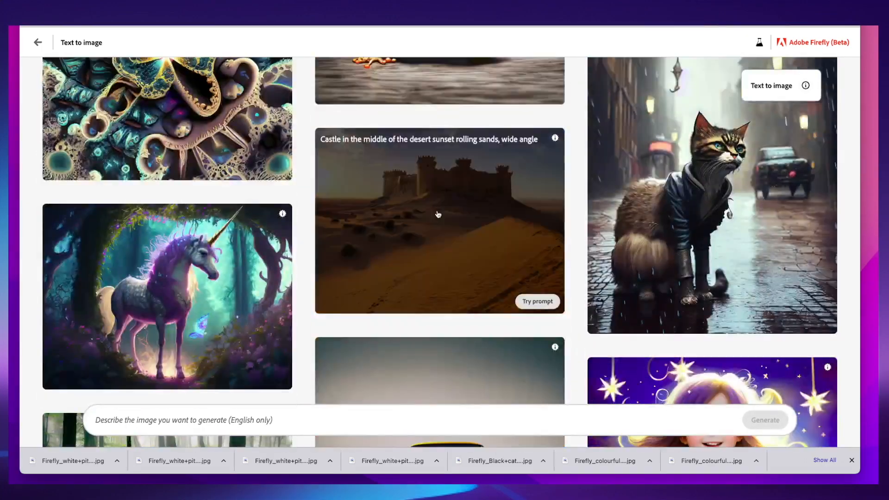
{"action": "left_click", "coordinate": [439, 214]}
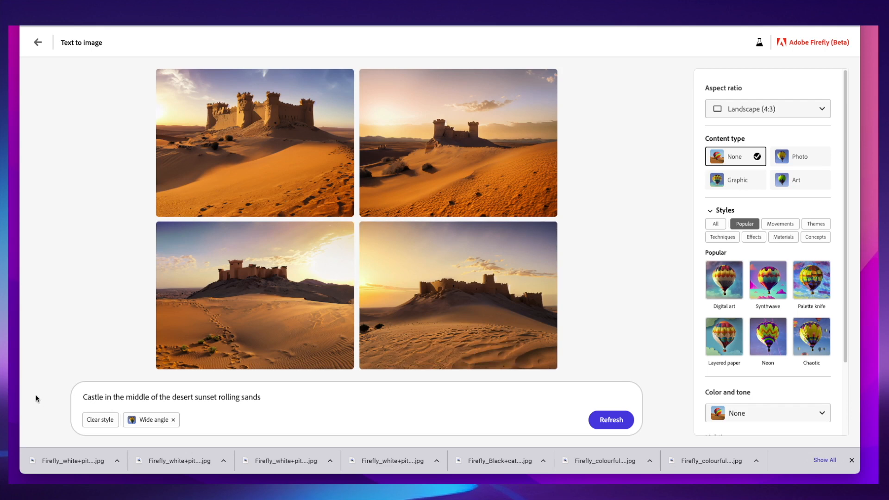
Replace "Castle" with "Pyramid" in the desert prompt and generate new images.
{"action": "double_click", "coordinate": [104, 396]}
{"action": "type", "text": "Pyramid"}
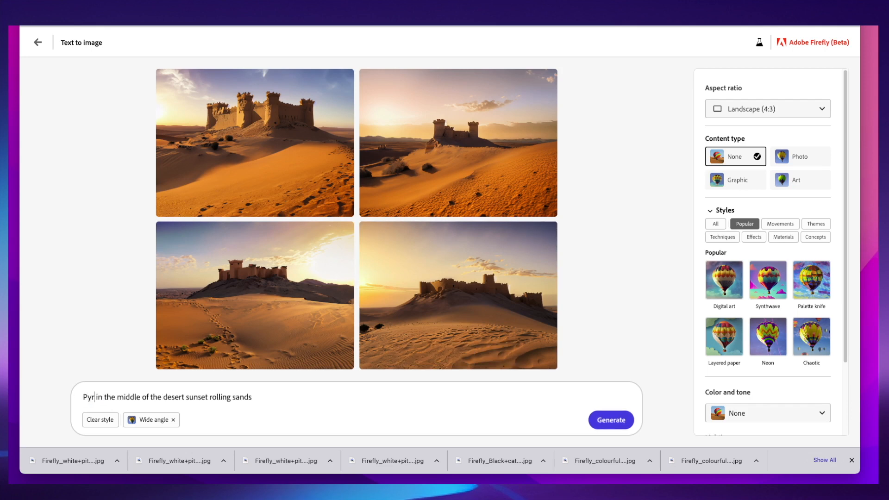
{"action": "left_click", "coordinate": [606, 420]}
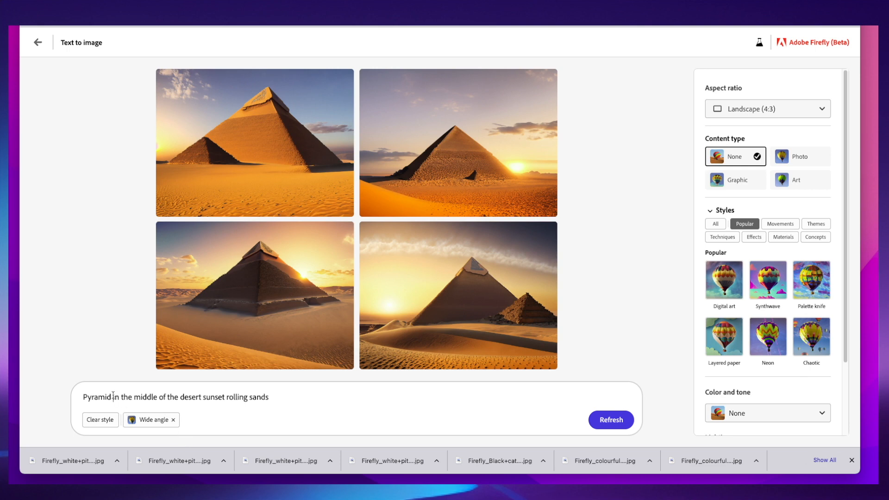
Change "sunset" to "night time", add "and a blue full moon" after "Pyramid" in the prompt, and generate new images.
{"action": "scroll", "coordinate": [778, 361], "scroll_direction": "down", "scroll_amount": 2}
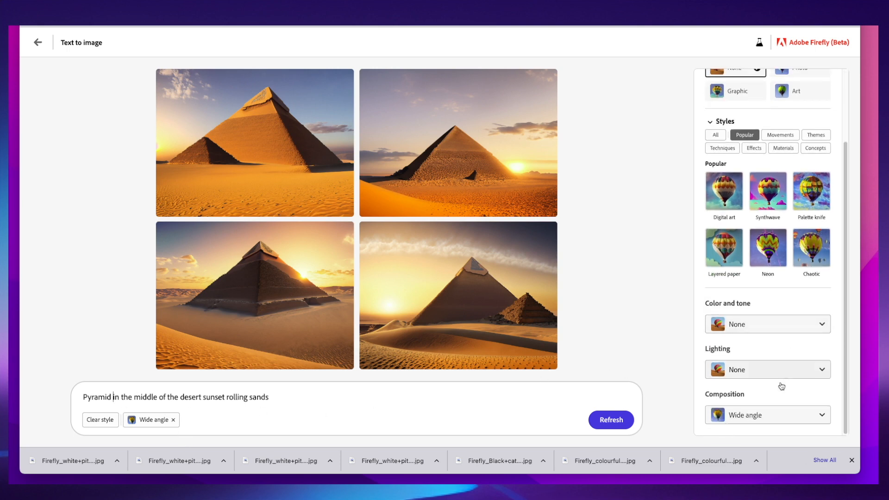
{"action": "scroll", "coordinate": [745, 284], "scroll_direction": "up", "scroll_amount": 1}
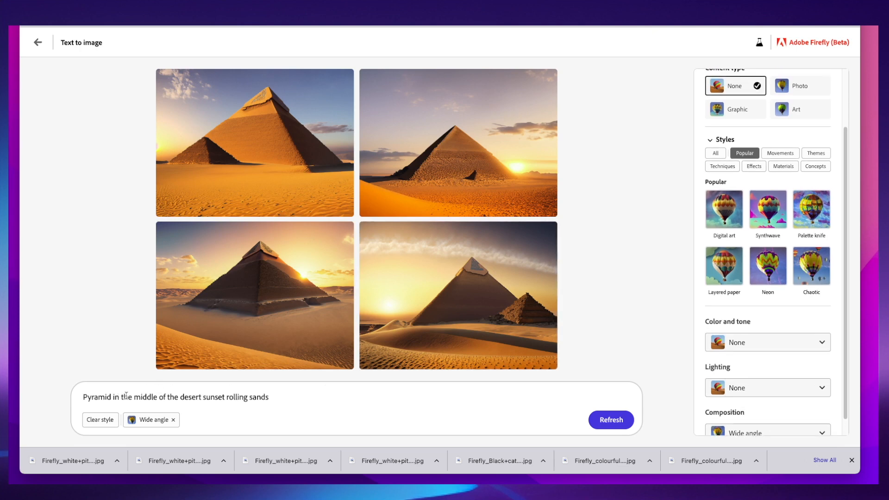
{"action": "double_click", "coordinate": [224, 395]}
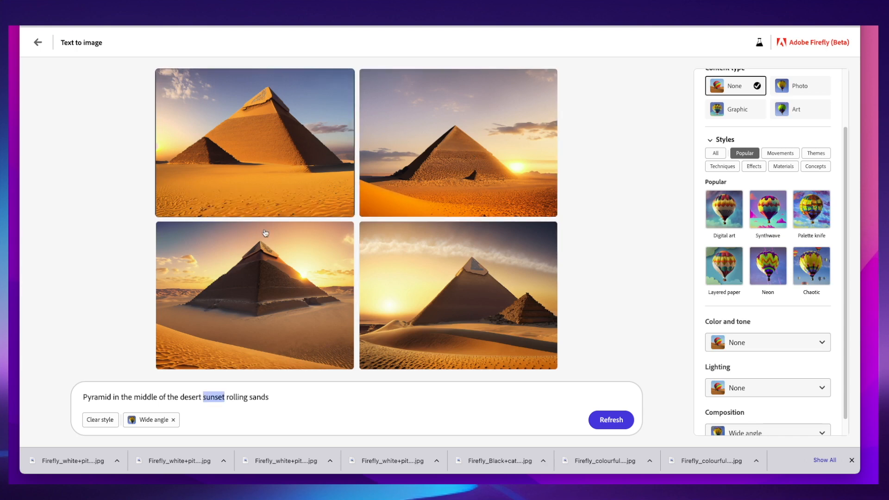
{"action": "mouse_move", "coordinate": [263, 253]}
{"action": "type", "text": "night tim"}
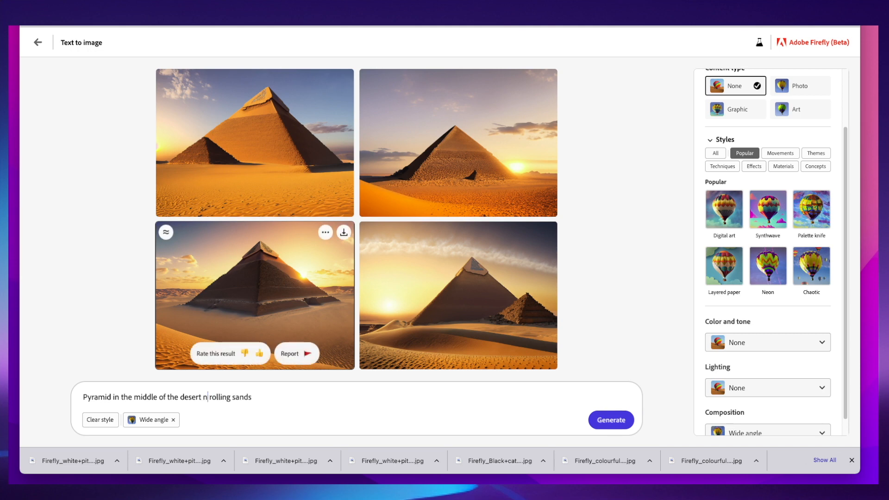
{"action": "type", "text": "e"}
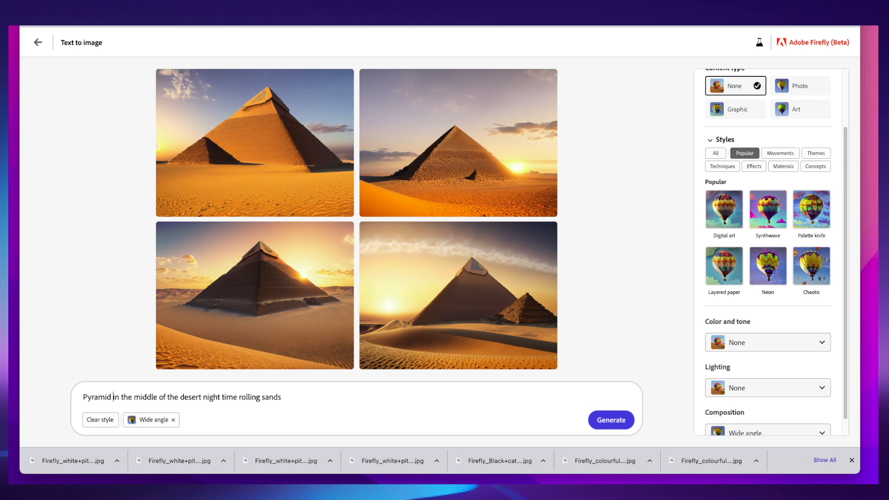
{"action": "type", "text": "and a "}
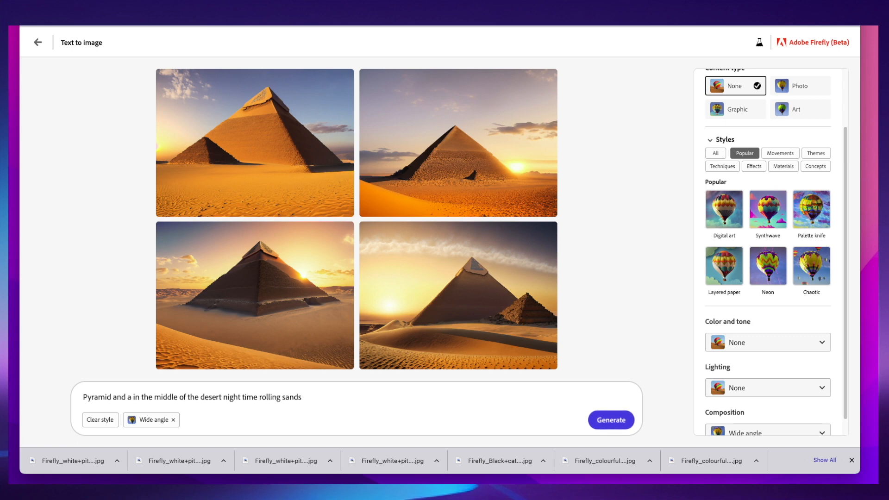
{"action": "type", "text": "blue full mo"}
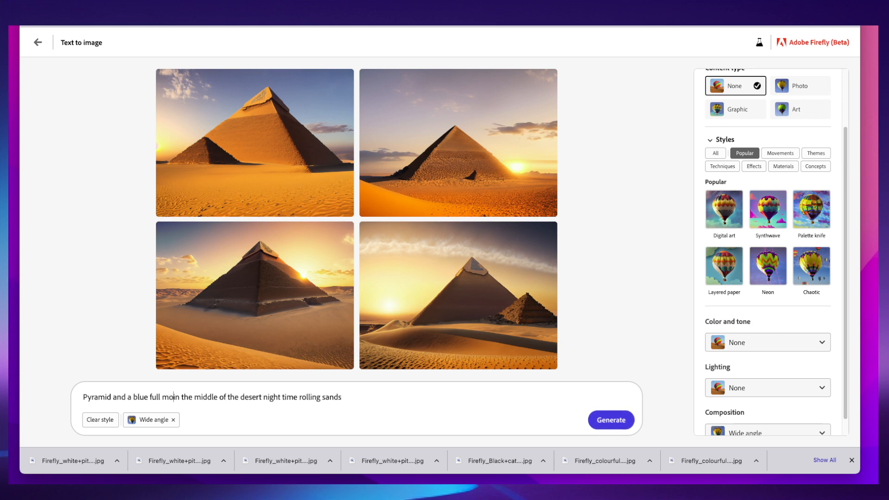
{"action": "type", "text": "on"}
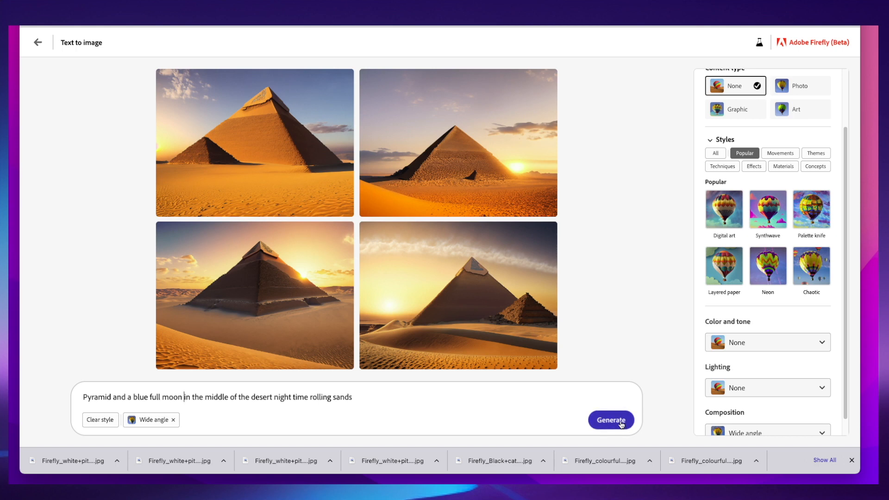
{"action": "left_click", "coordinate": [597, 420]}
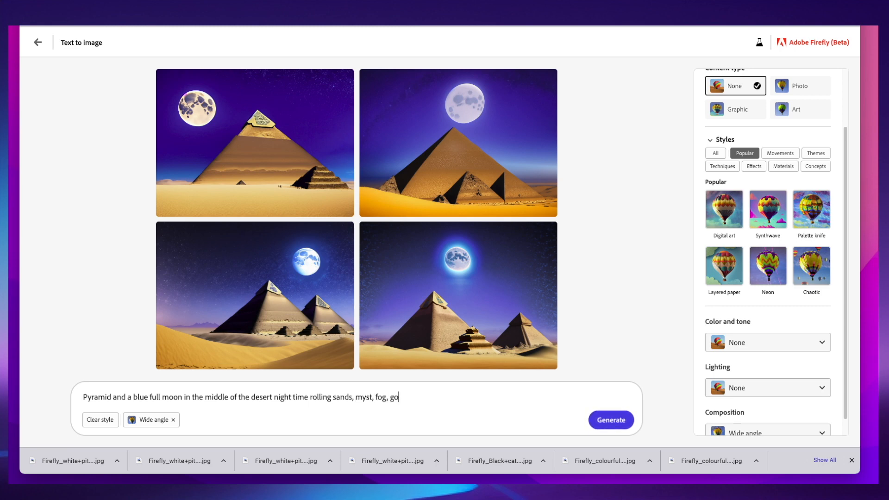
Generate images with "myst, fog, god rays" appended, and again with "god rays, high contrast, vibrant colors, vivid colors, high saturation" in its place.
{"action": "type", "text": "s"}
{"action": "left_click", "coordinate": [602, 421]}
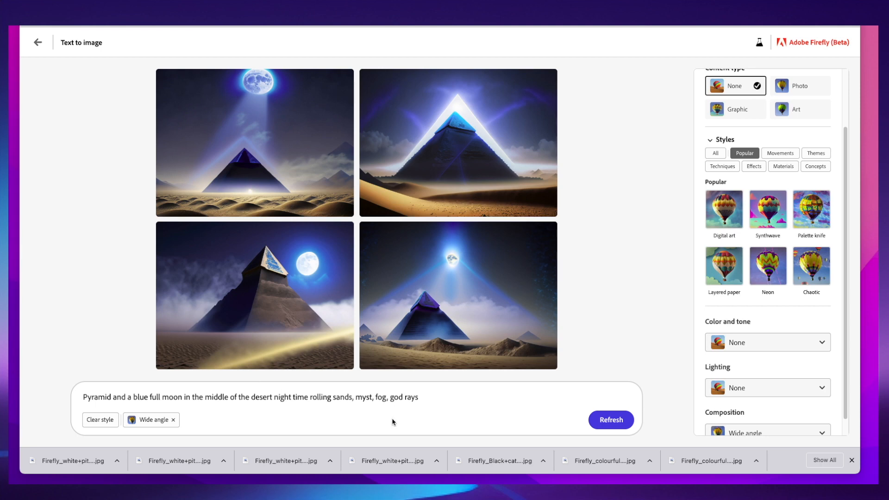
{"action": "left_click_drag", "start_coordinate": [357, 397], "coordinate": [425, 393]}
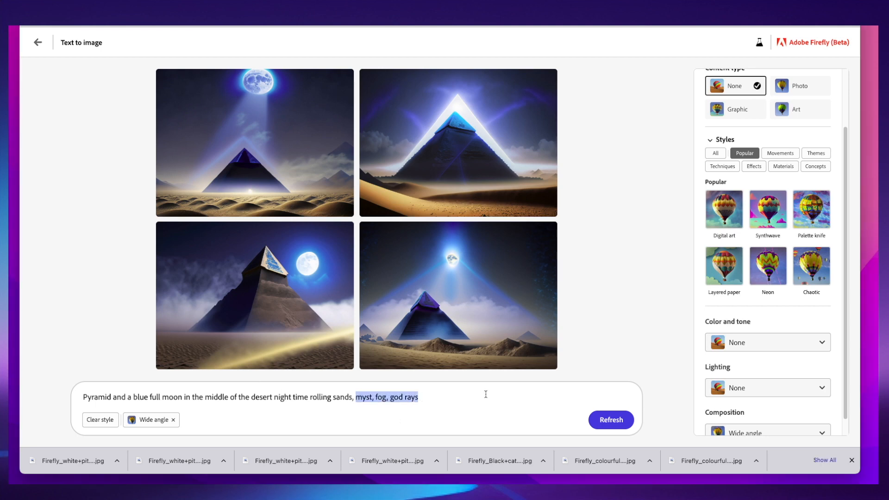
{"action": "key", "text": "ctrl+v"}
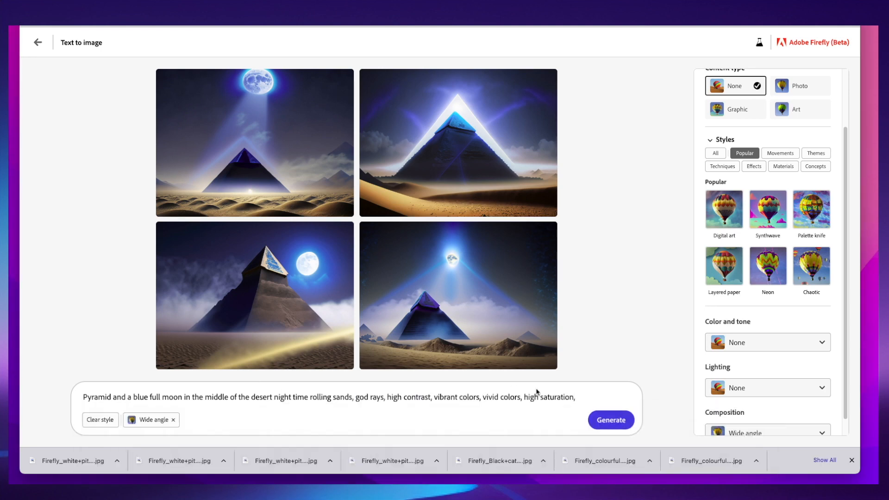
{"action": "left_click", "coordinate": [611, 419]}
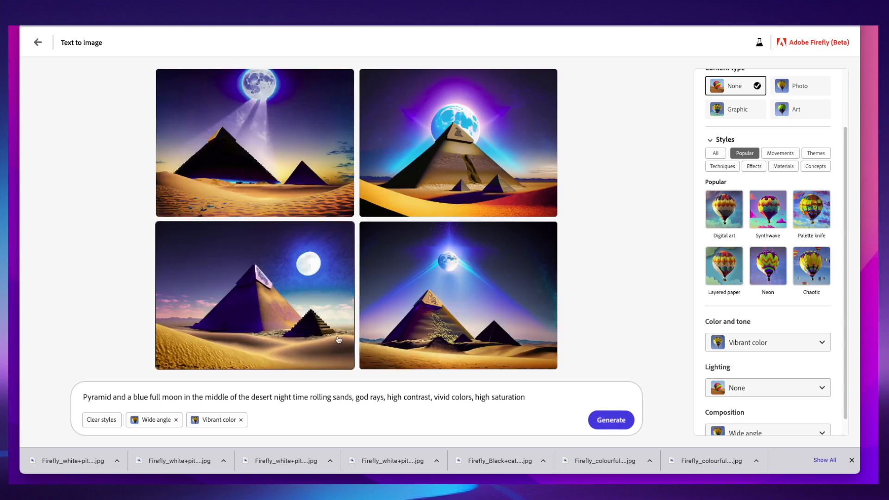
View the high-contrast pyramid images enlarged one after another and return to the results.
{"action": "left_click", "coordinate": [519, 241]}
{"action": "left_click", "coordinate": [666, 197]}
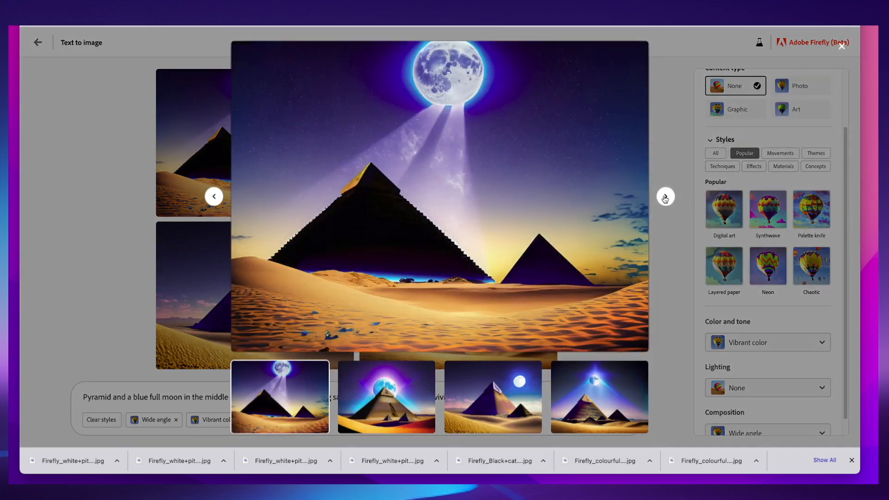
{"action": "left_click", "coordinate": [666, 197]}
{"action": "left_click", "coordinate": [666, 197]}
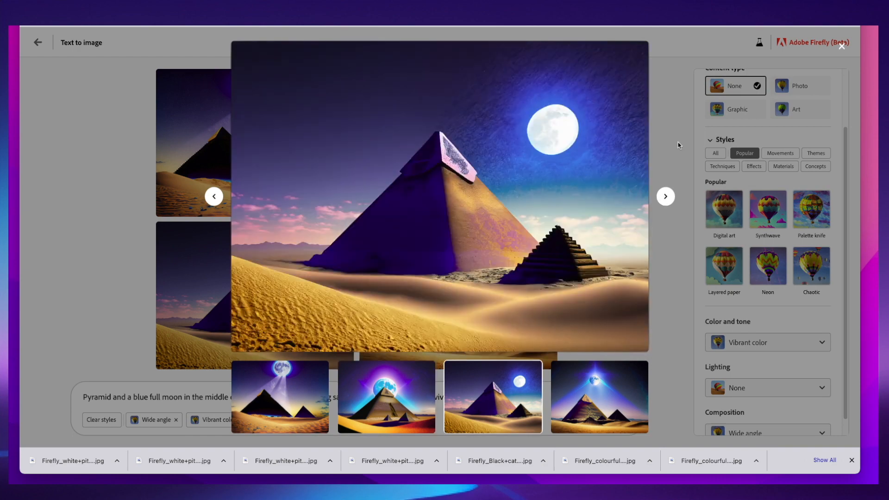
{"action": "left_click", "coordinate": [671, 183]}
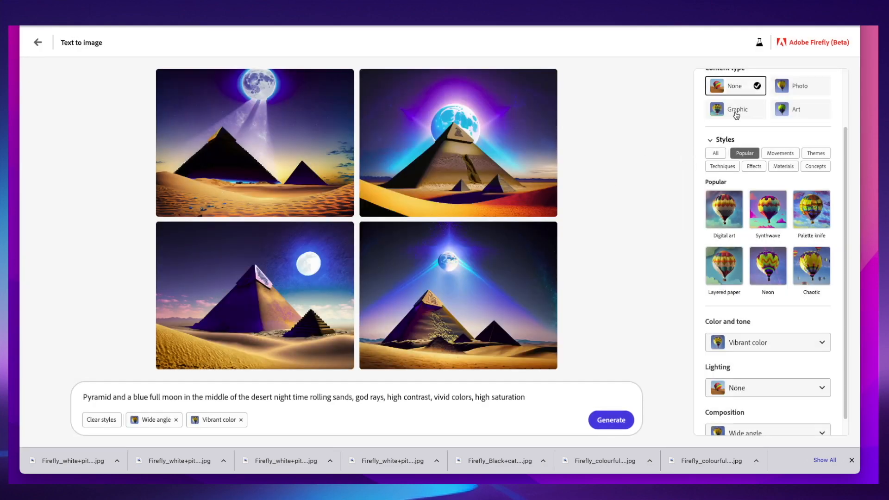
Set the content type to Photo for the pyramid prompt and generate the images again.
{"action": "left_click", "coordinate": [807, 86]}
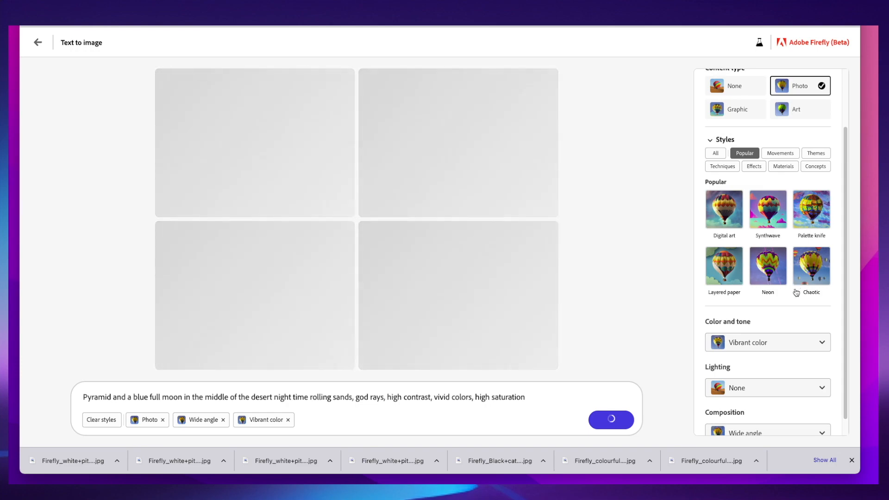
{"action": "scroll", "coordinate": [791, 324], "scroll_direction": "down", "scroll_amount": 1}
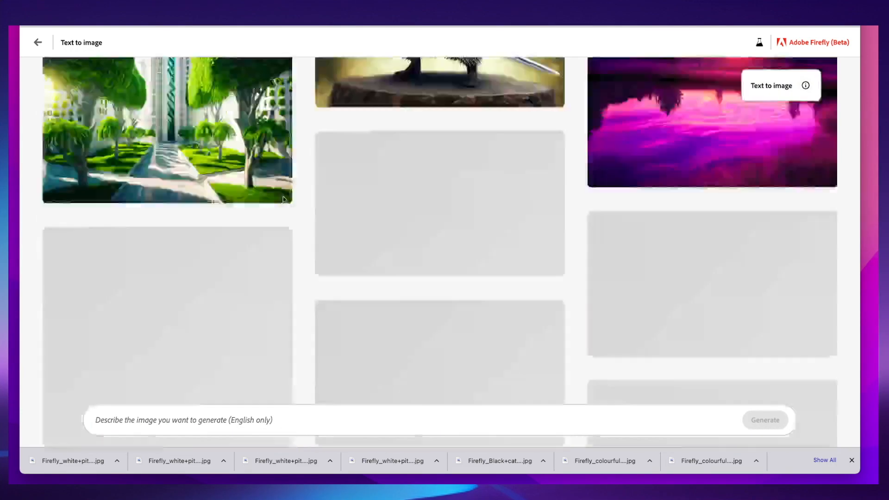
Leave Text to image, open the Text effects feature and look through its sample lettering.
{"action": "left_click", "coordinate": [38, 43]}
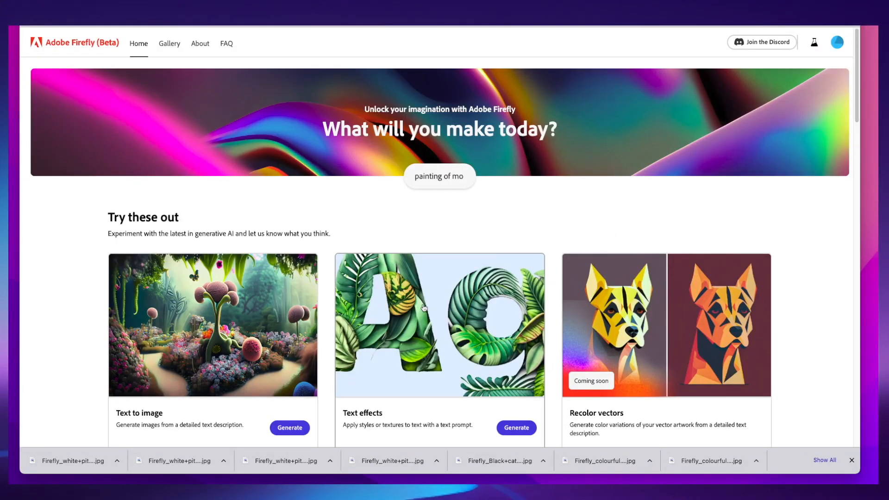
{"action": "left_click", "coordinate": [426, 324]}
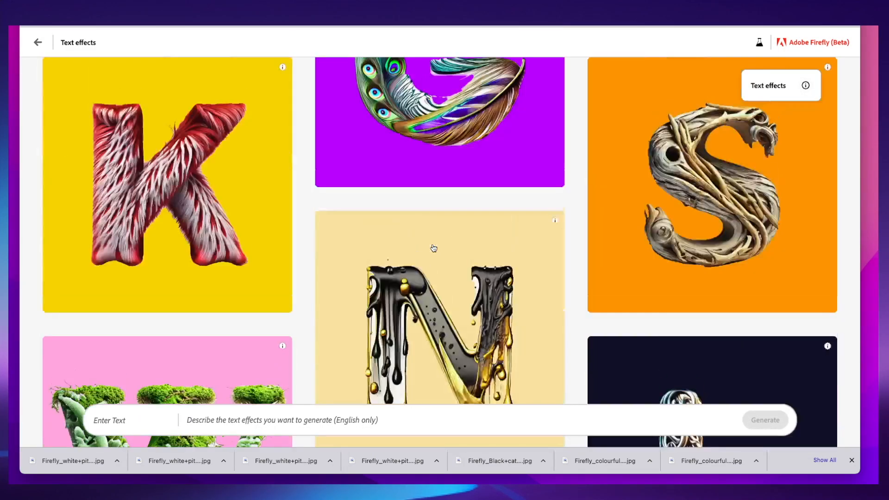
{"action": "mouse_move", "coordinate": [143, 198]}
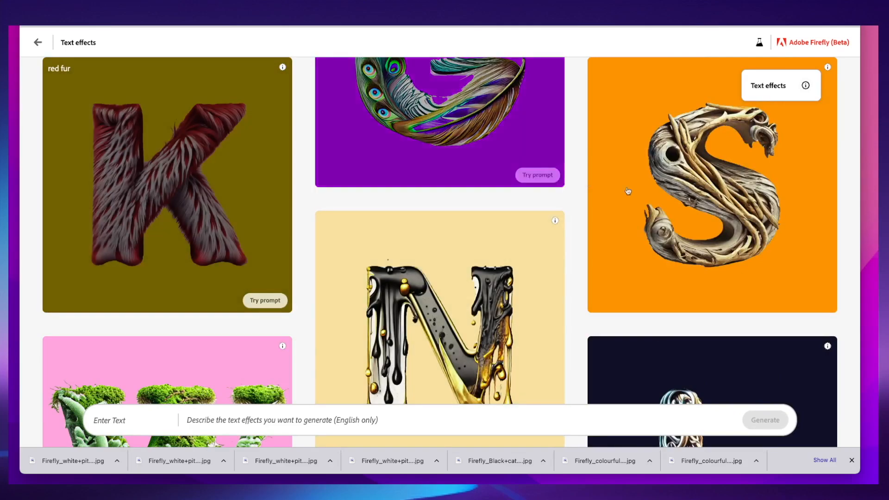
{"action": "scroll", "coordinate": [237, 268], "scroll_direction": "down", "scroll_amount": 10}
{"action": "scroll", "coordinate": [237, 268], "scroll_direction": "up", "scroll_amount": 10}
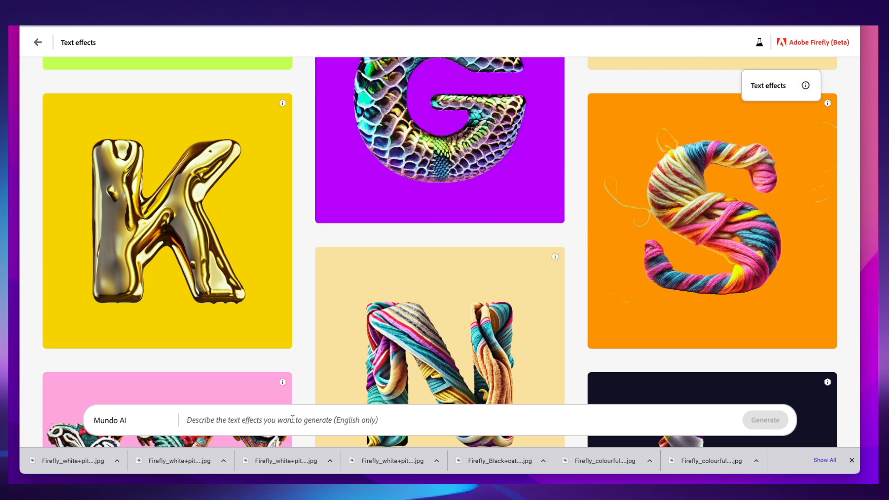
Generate the text "Mundo AI" with the effect prompt "Electronic chips" and display the second variation.
{"action": "type", "text": "Electronic chips"}
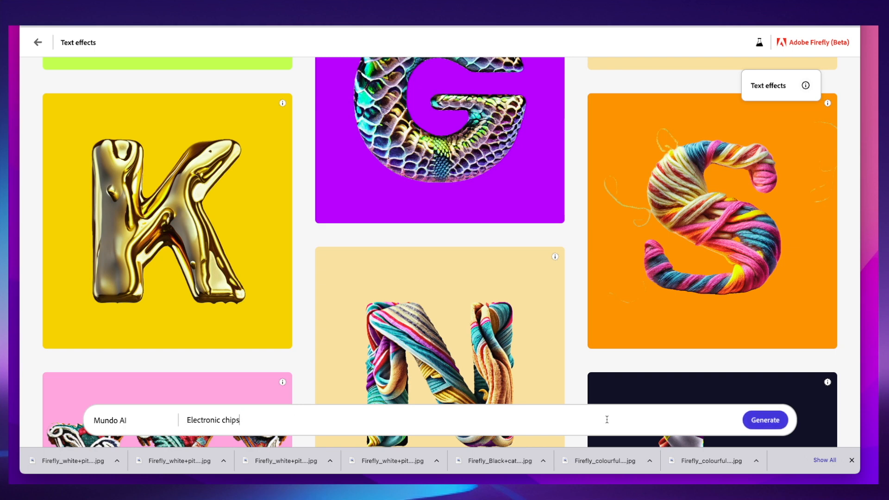
{"action": "left_click", "coordinate": [765, 420]}
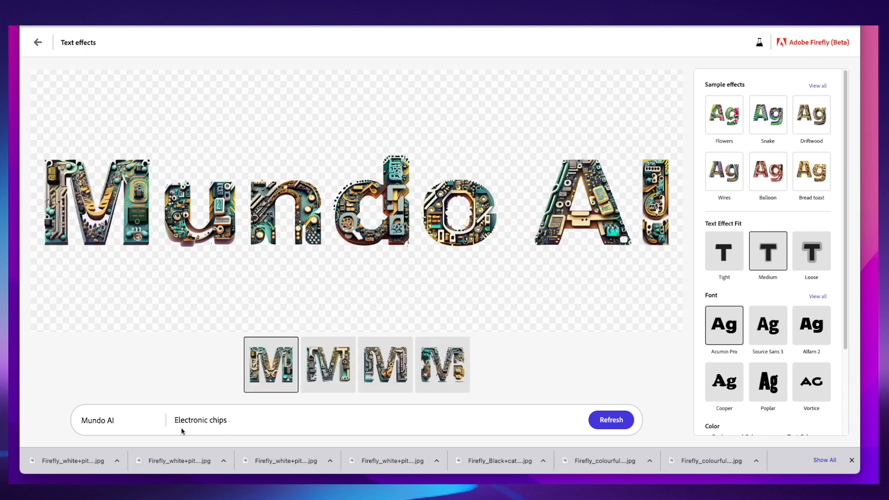
{"action": "left_click_drag", "start_coordinate": [116, 420], "coordinate": [88, 419]}
{"action": "left_click_drag", "start_coordinate": [174, 422], "coordinate": [243, 422]}
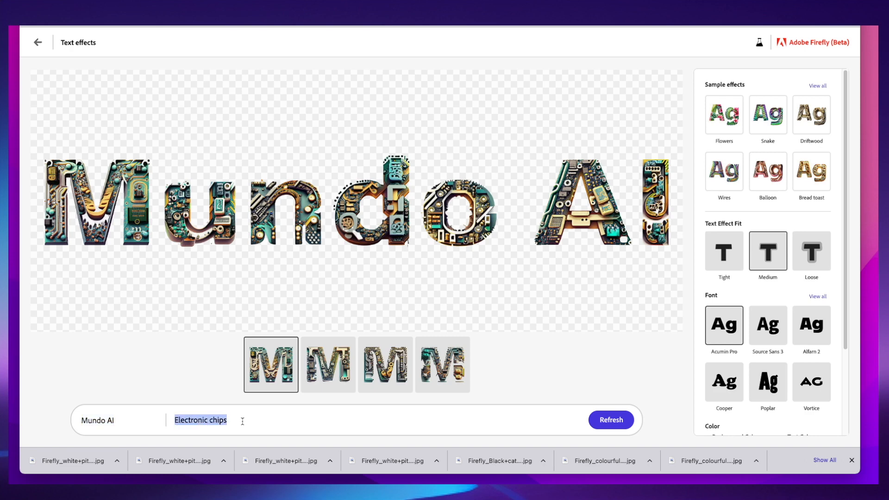
{"action": "left_click", "coordinate": [328, 364]}
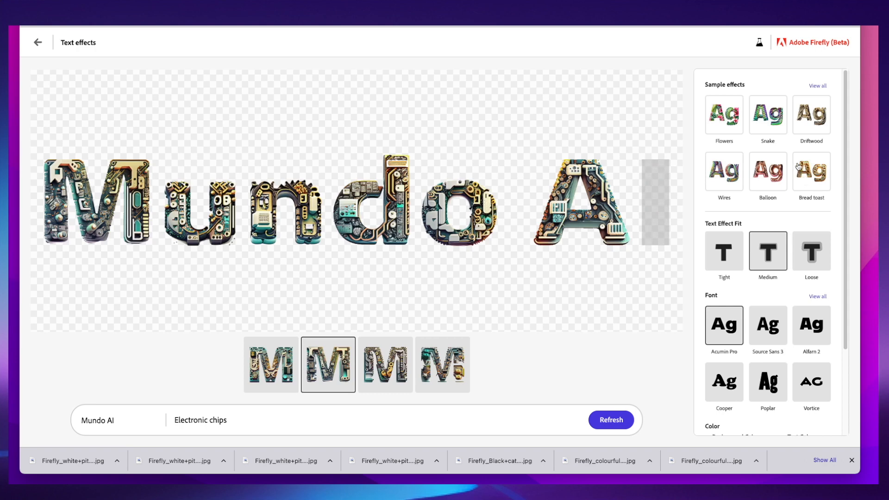
Show all sample effects and apply the Balloon effect to the "Mundo AI" text.
{"action": "left_click", "coordinate": [818, 86]}
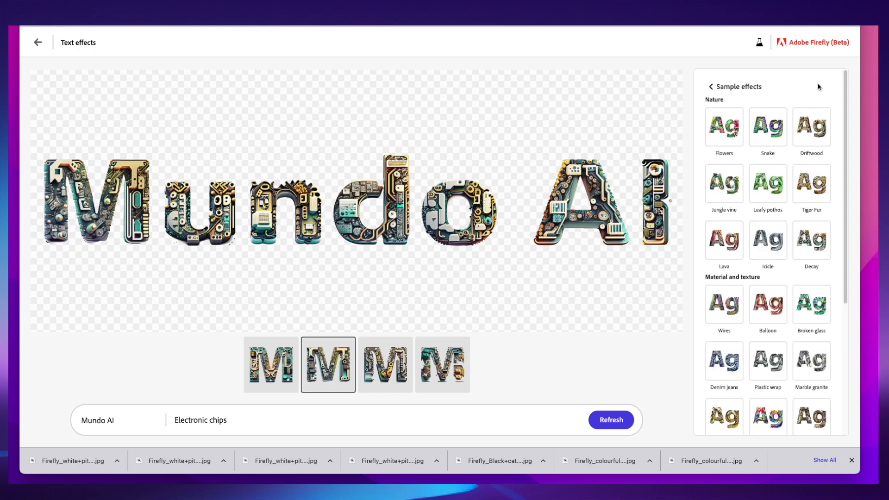
{"action": "left_click", "coordinate": [767, 309]}
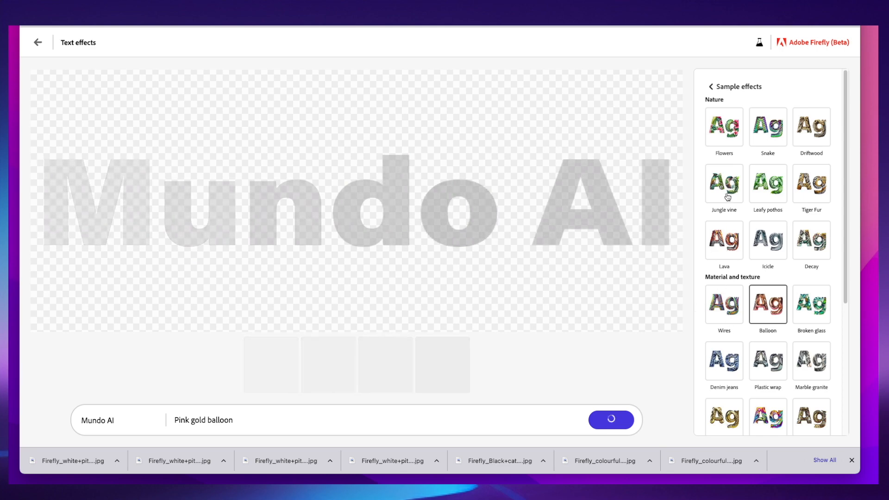
Apply the Lava effect to the "Mundo AI" text, look through the remaining sample effects and close the full effects list.
{"action": "left_click", "coordinate": [725, 240]}
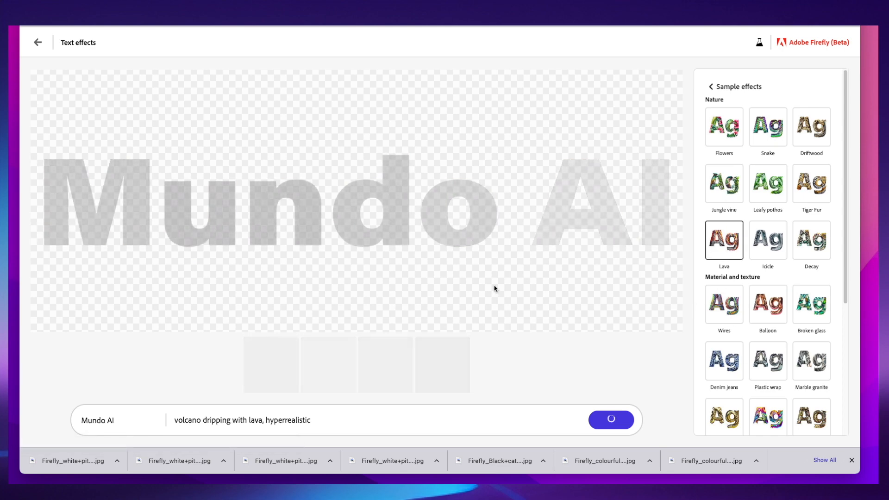
{"action": "scroll", "coordinate": [741, 340], "scroll_direction": "down", "scroll_amount": 1}
{"action": "scroll", "coordinate": [741, 341], "scroll_direction": "down", "scroll_amount": 2}
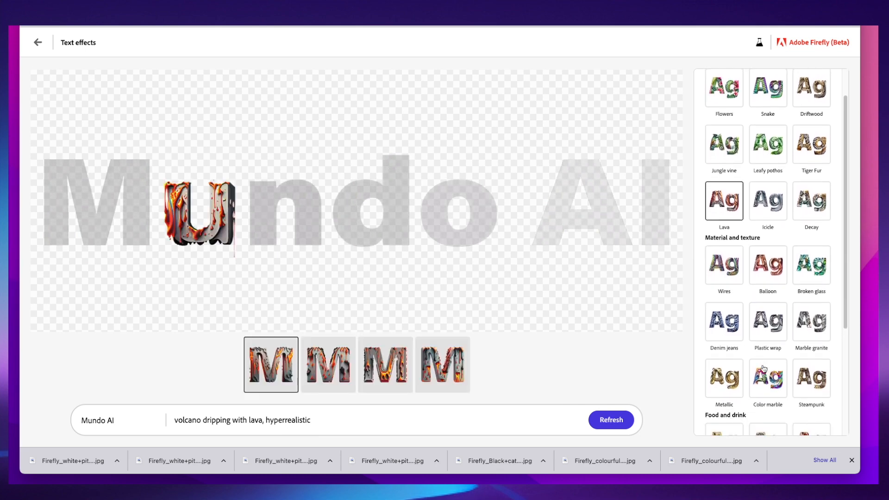
{"action": "scroll", "coordinate": [764, 369], "scroll_direction": "down", "scroll_amount": 5}
{"action": "scroll", "coordinate": [702, 102], "scroll_direction": "up", "scroll_amount": 8}
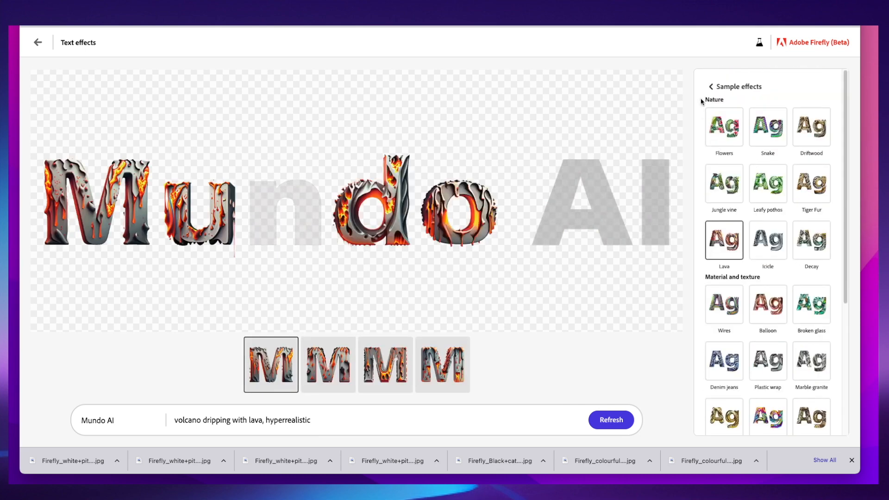
{"action": "left_click", "coordinate": [723, 86]}
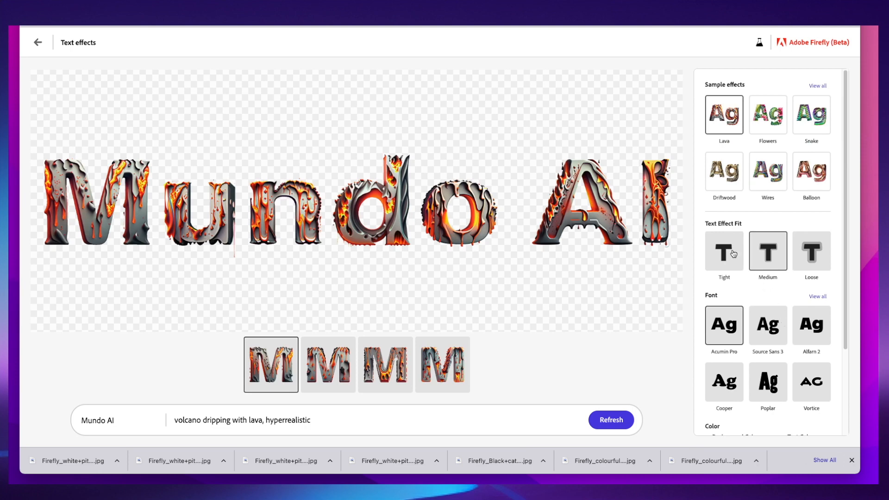
Set the text effect fit to Loose, view all available fonts and change the lettering's font to Alfarn 2.
{"action": "left_click", "coordinate": [820, 255]}
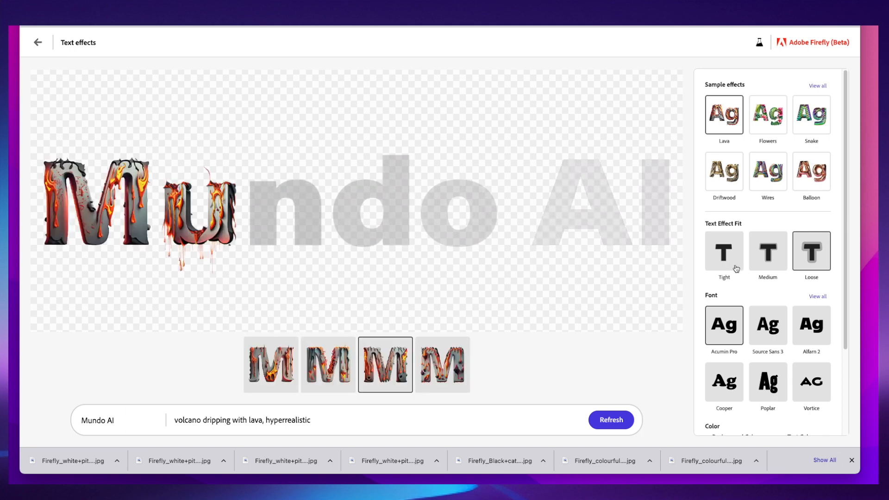
{"action": "left_click", "coordinate": [817, 297]}
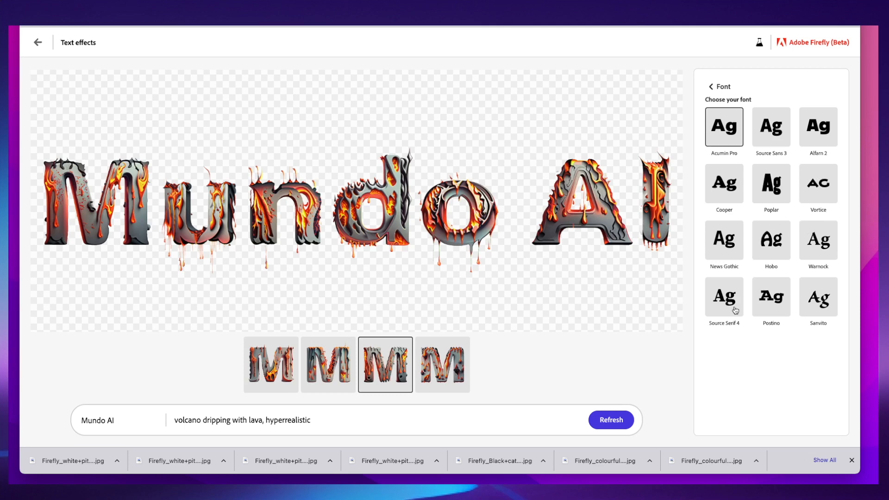
{"action": "left_click", "coordinate": [710, 87]}
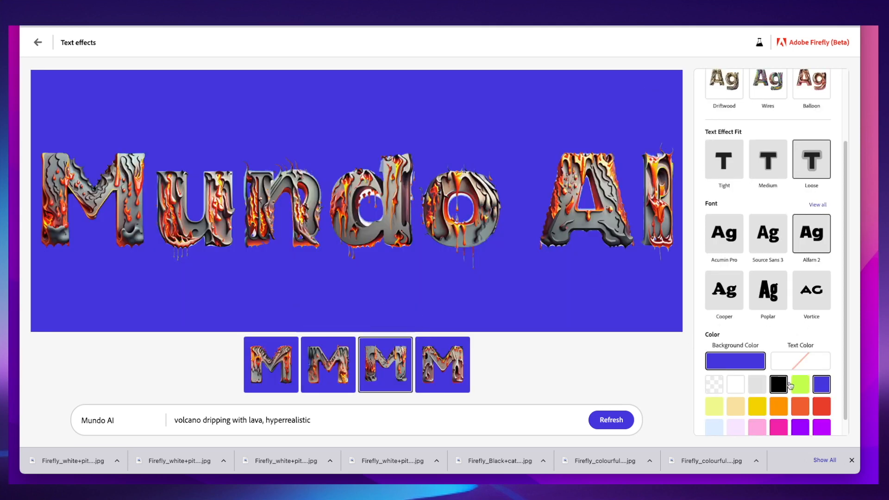
Try lime green and blue as the lettering's background color and settle on white.
{"action": "left_click", "coordinate": [804, 389]}
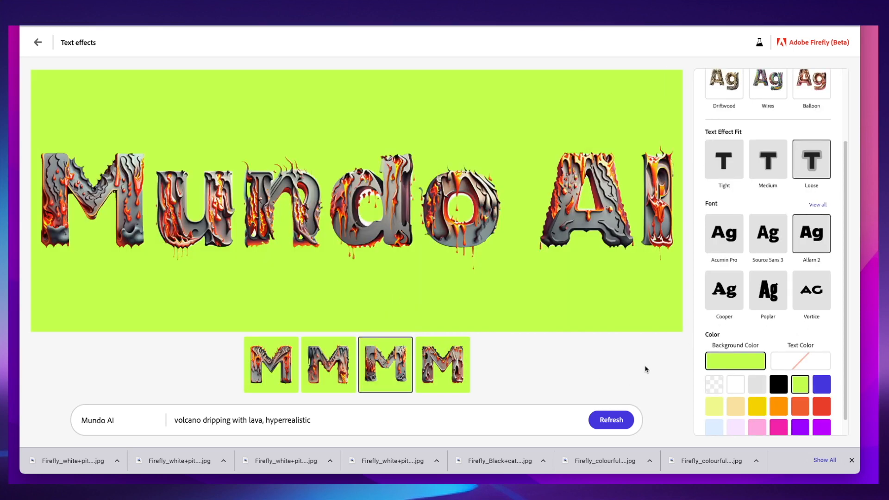
{"action": "scroll", "coordinate": [741, 332], "scroll_direction": "down", "scroll_amount": 1}
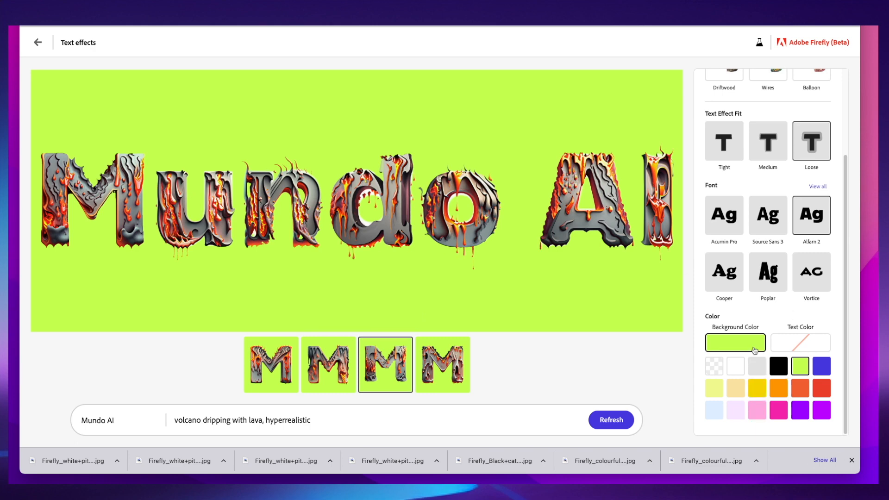
{"action": "left_click", "coordinate": [821, 368]}
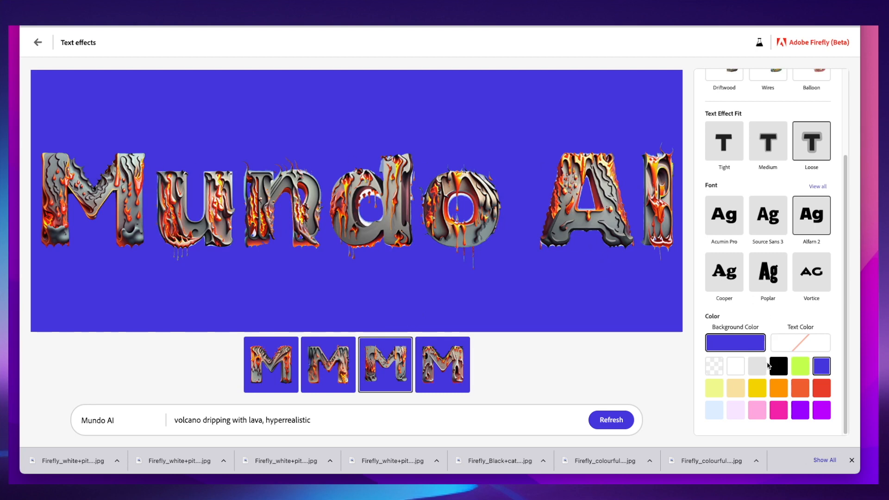
{"action": "left_click", "coordinate": [735, 366]}
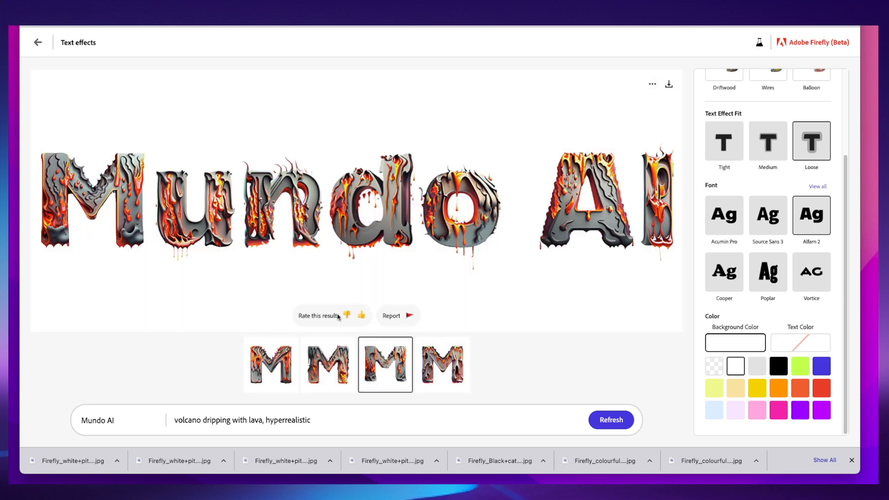
Open the additional options of the lava lettering, leave Text effects and return to the Firefly home page.
{"action": "left_click", "coordinate": [653, 86]}
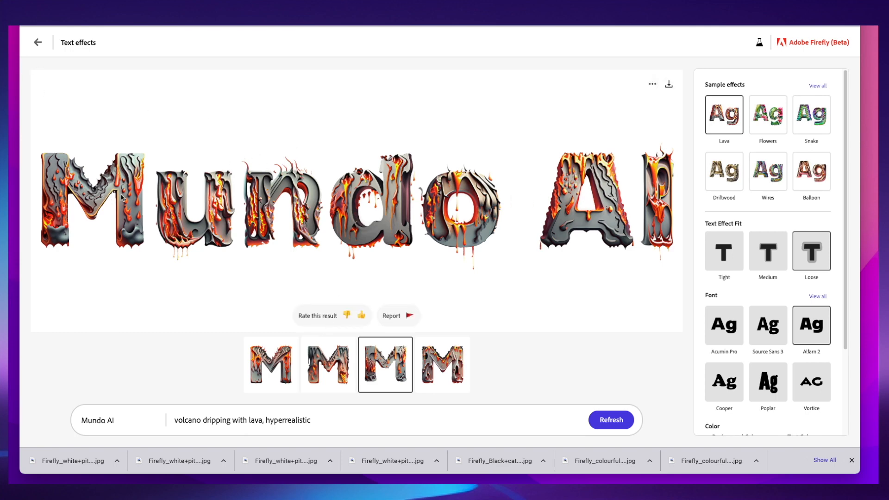
{"action": "left_click", "coordinate": [38, 42]}
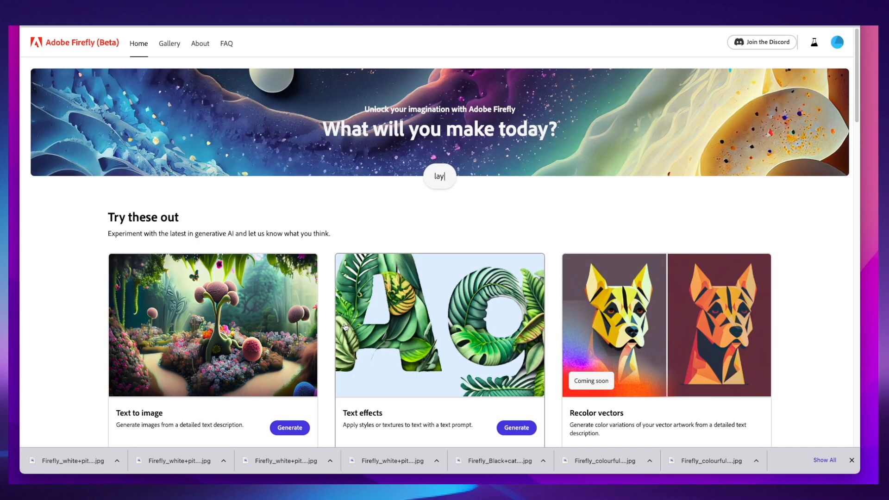